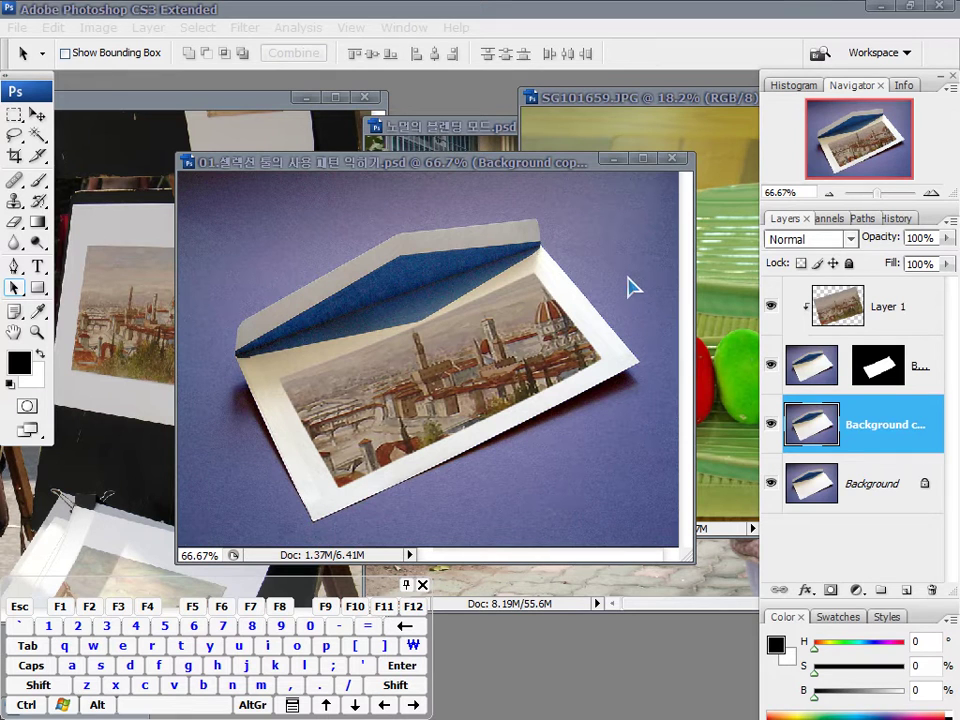
drag(470, 169, 506, 193)
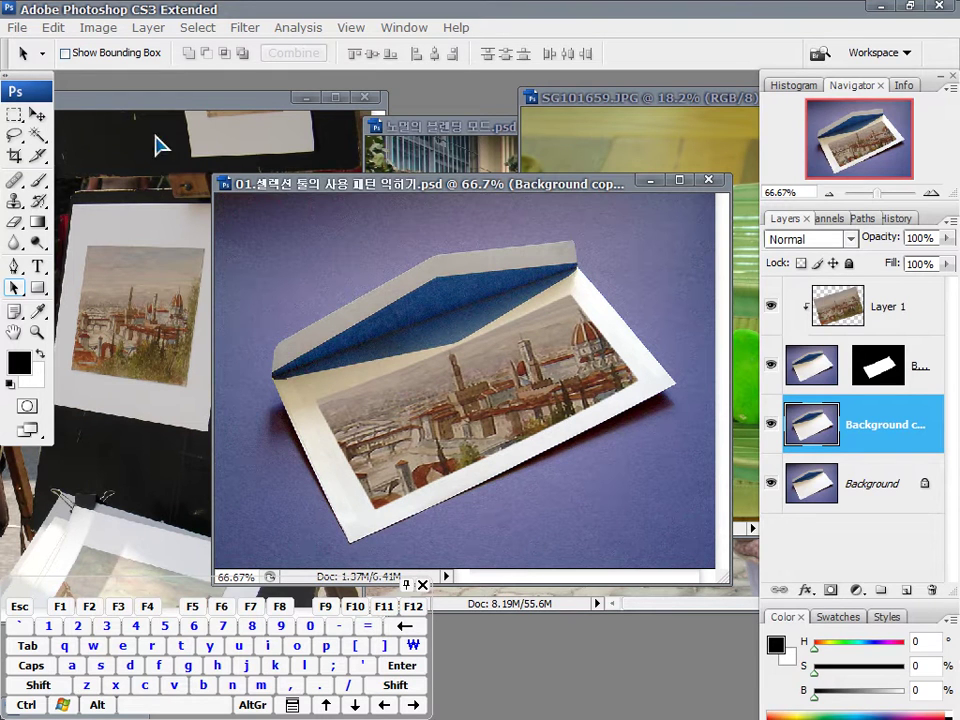
key(shift+alt)
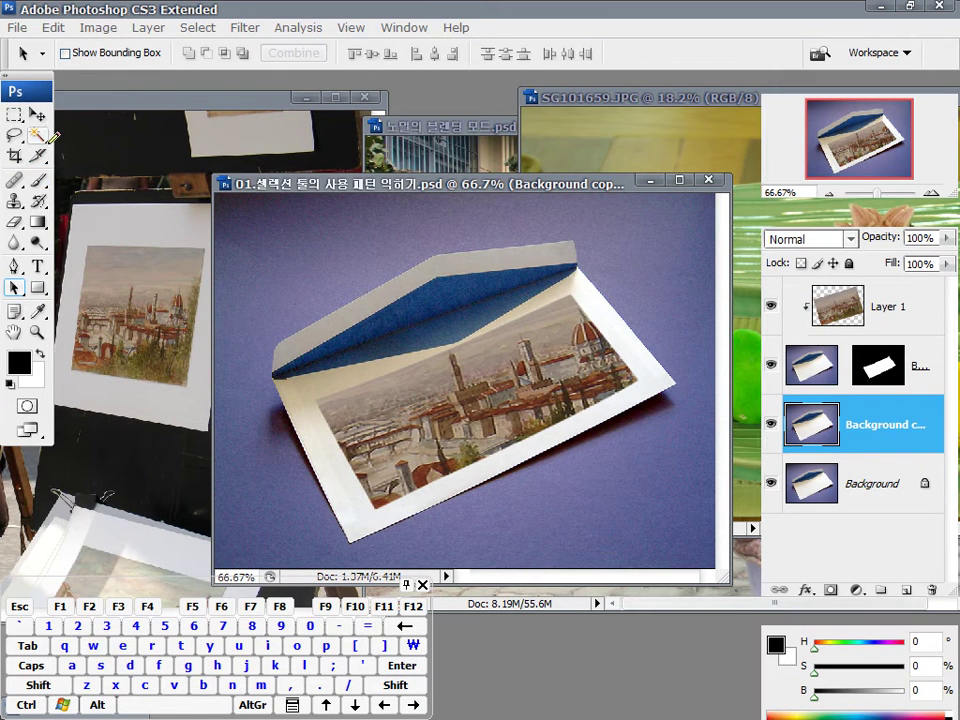
mouse_move(15, 100)
mouse_down()
mouse_move(45, 106)
mouse_move(45, 162)
mouse_move(12, 163)
mouse_move(7, 103)
mouse_move(38, 104)
mouse_move(44, 162)
mouse_move(9, 165)
mouse_move(6, 120)
mouse_move(70, 120)
mouse_move(37, 138)
mouse_move(42, 152)
mouse_move(92, 124)
mouse_move(96, 135)
mouse_move(121, 116)
mouse_move(133, 153)
mouse_up()
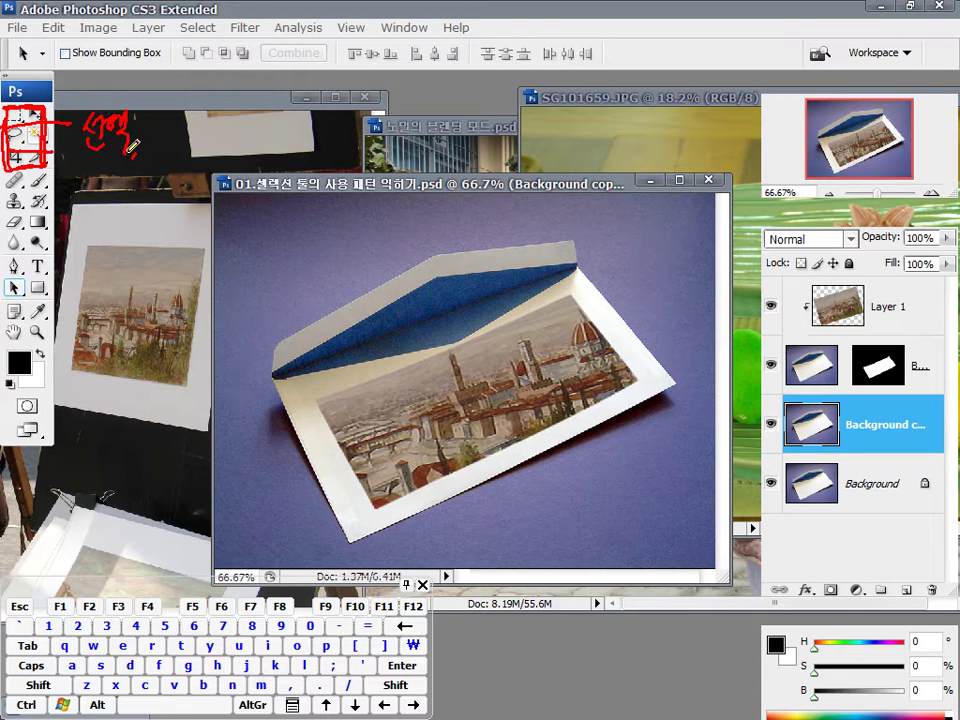
mouse_move(218, 143)
mouse_down()
mouse_move(222, 122)
mouse_move(214, 145)
mouse_move(255, 127)
mouse_move(275, 178)
mouse_up()
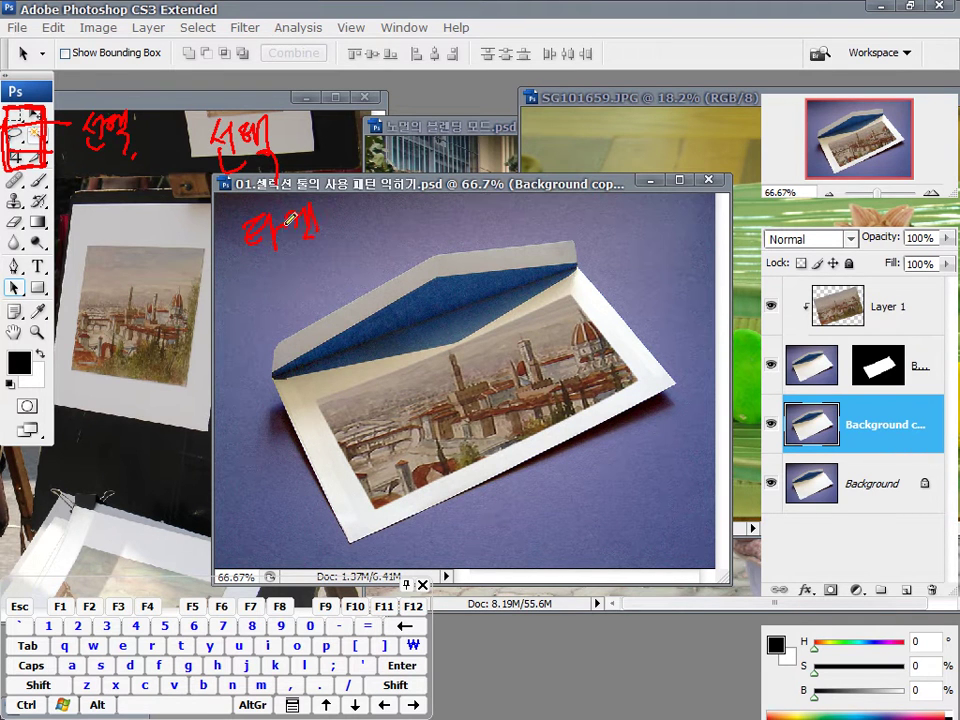
mouse_move(328, 249)
mouse_down()
mouse_move(215, 125)
mouse_move(268, 160)
mouse_up()
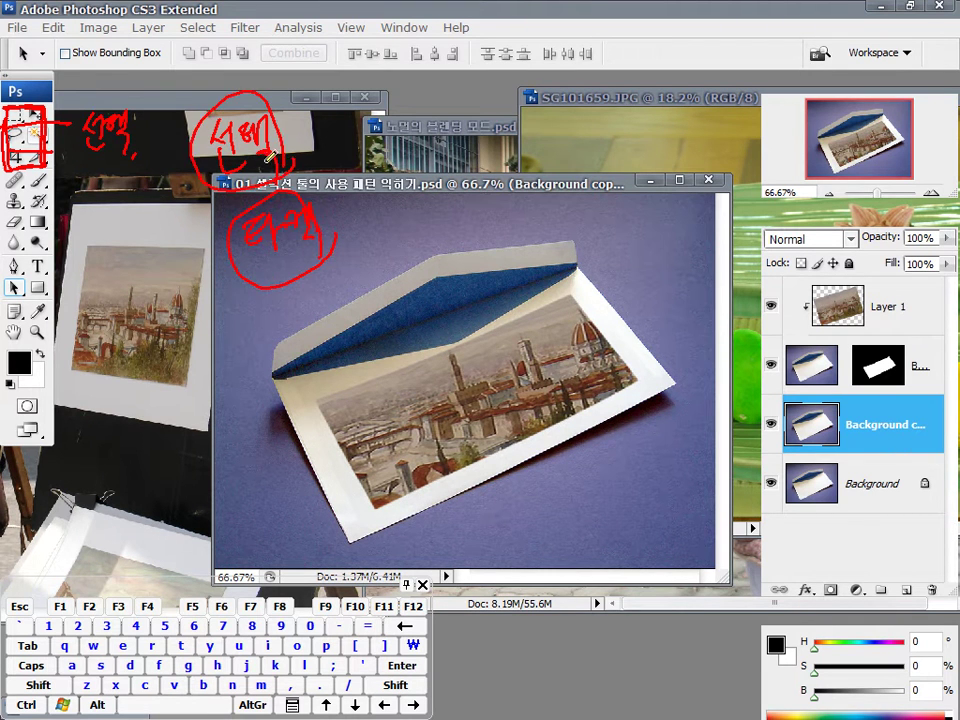
mouse_move(213, 215)
mouse_down()
mouse_move(322, 194)
mouse_move(351, 281)
mouse_move(278, 317)
mouse_move(186, 234)
mouse_up()
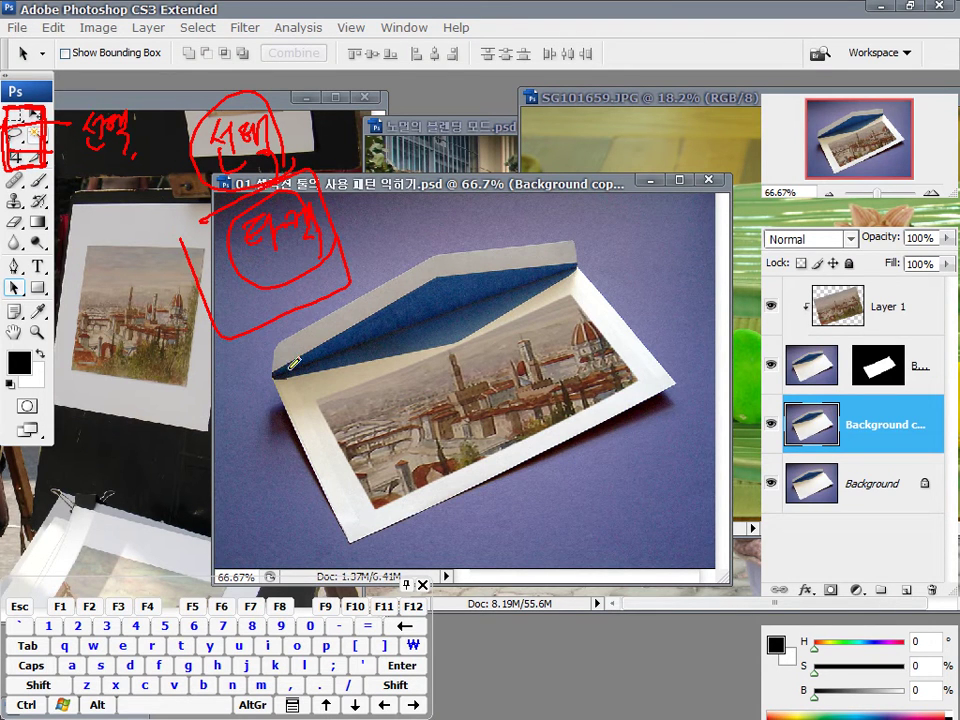
mouse_move(281, 344)
mouse_down()
mouse_move(285, 396)
mouse_move(343, 476)
mouse_move(557, 429)
mouse_move(615, 300)
mouse_move(540, 245)
mouse_move(410, 270)
mouse_move(276, 340)
mouse_up()
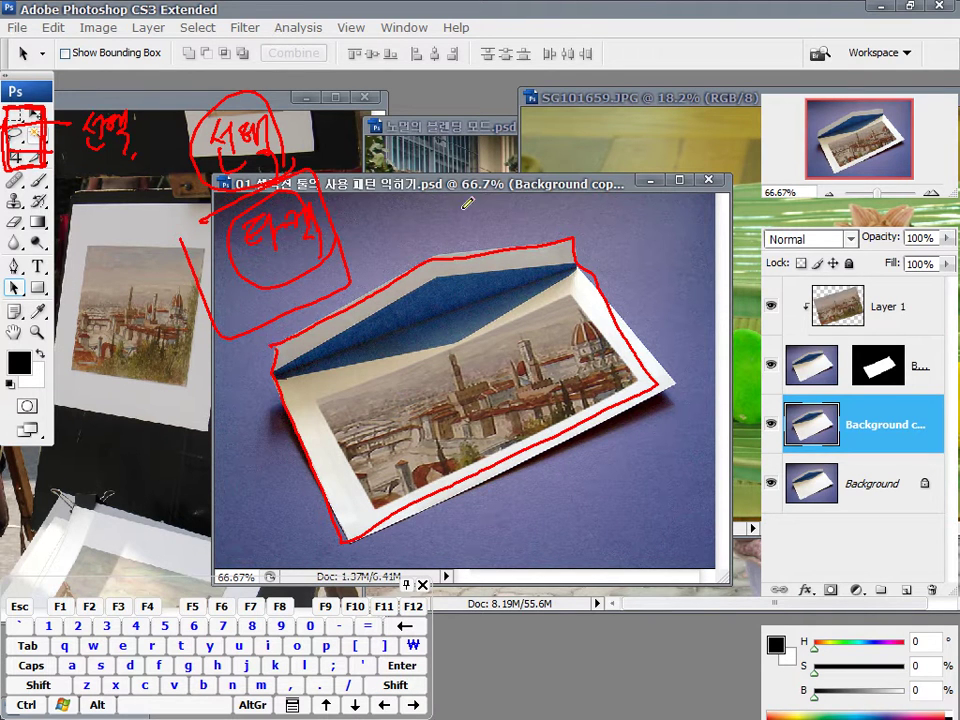
mouse_move(448, 212)
mouse_down()
mouse_move(453, 192)
mouse_move(520, 151)
mouse_up()
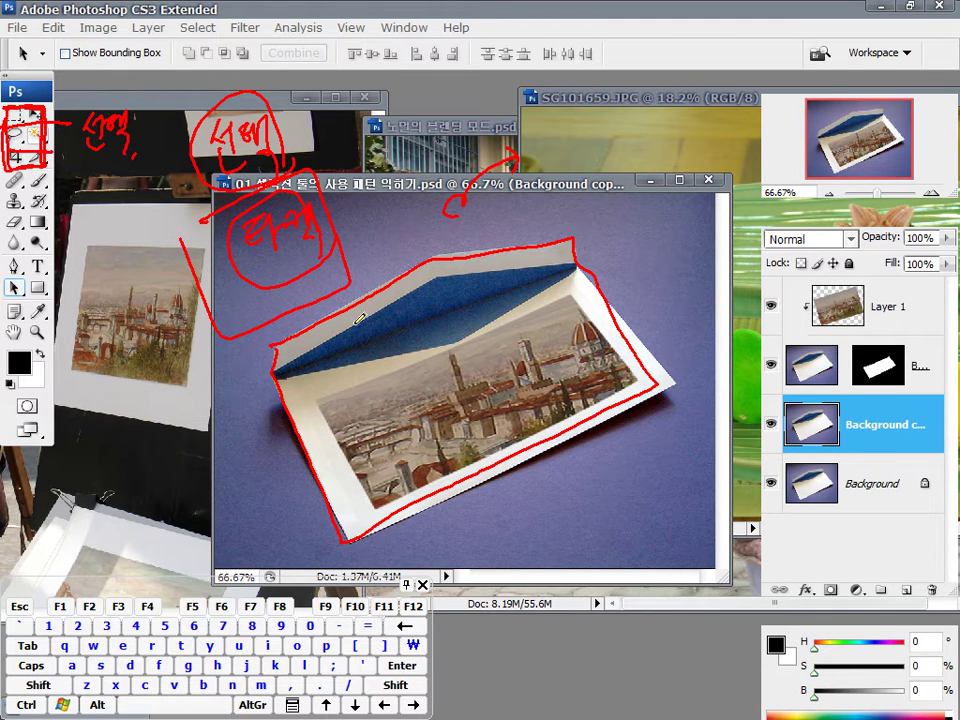
mouse_move(318, 342)
mouse_down()
mouse_move(396, 296)
mouse_move(555, 275)
mouse_move(444, 348)
mouse_move(305, 360)
mouse_up()
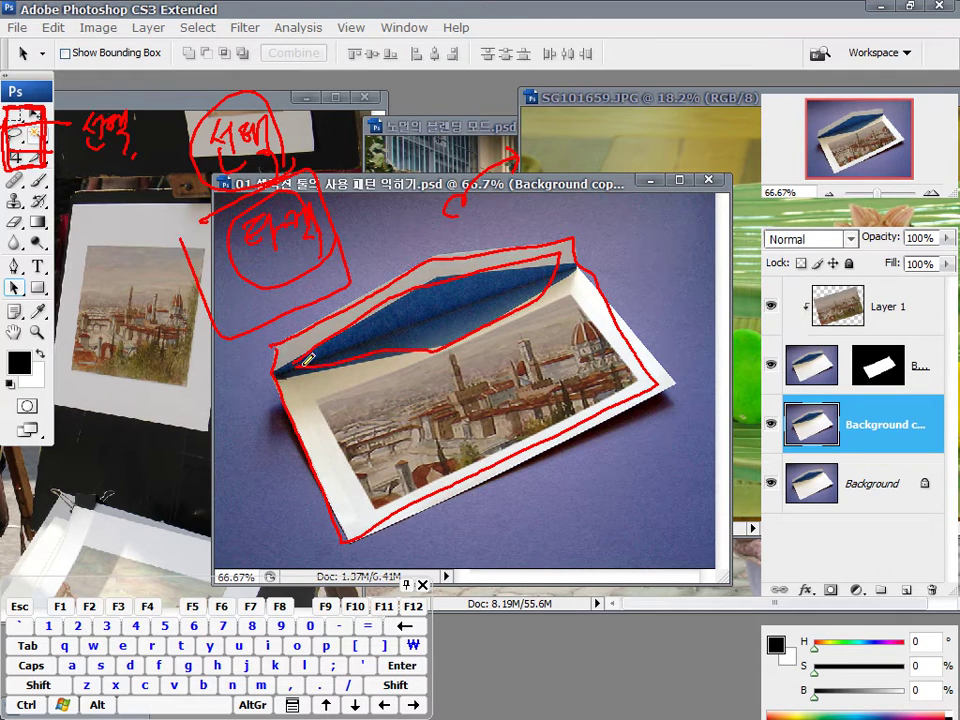
drag(240, 212, 300, 295)
mouse_move(650, 200)
mouse_down()
mouse_move(625, 215)
mouse_move(660, 205)
mouse_up()
mouse_move(655, 412)
mouse_down()
mouse_move(664, 461)
mouse_move(600, 455)
mouse_up()
drag(560, 470, 585, 497)
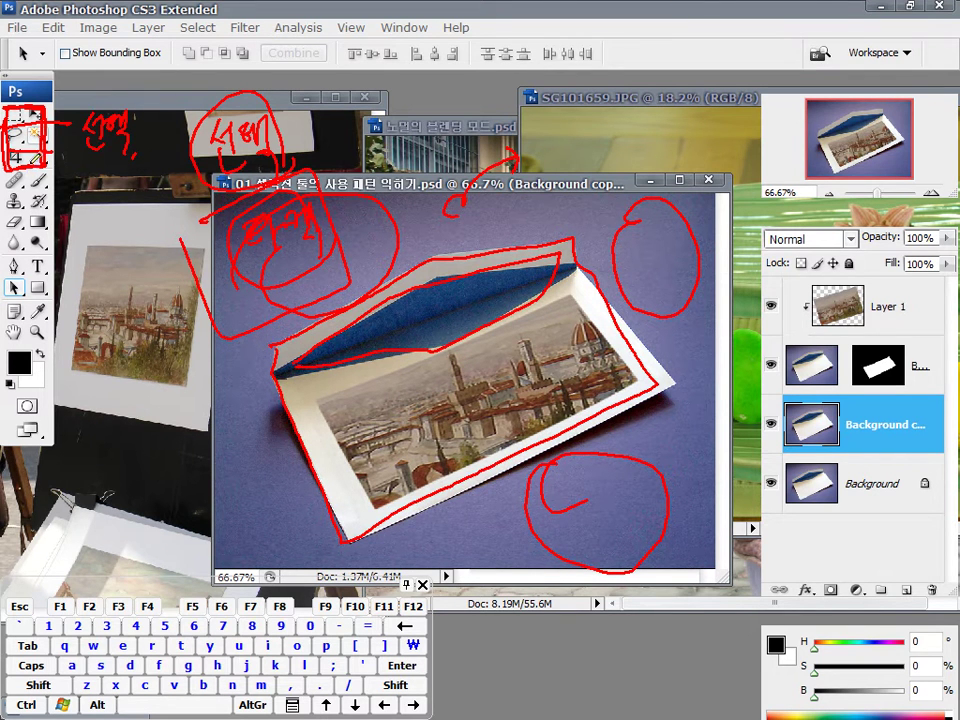
mouse_move(50, 105)
mouse_down()
mouse_move(8, 112)
mouse_move(45, 95)
mouse_move(15, 125)
mouse_move(20, 85)
mouse_move(40, 112)
mouse_move(70, 30)
mouse_move(90, 15)
mouse_move(118, 40)
mouse_up()
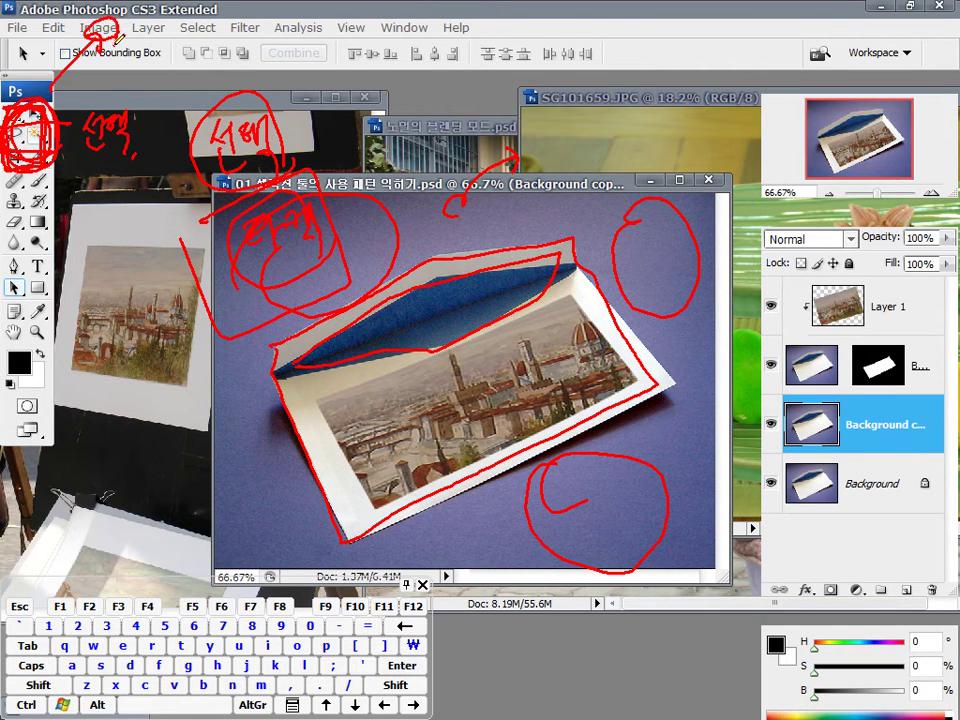
mouse_move(872, 292)
mouse_down()
mouse_move(883, 305)
mouse_move(860, 358)
mouse_up()
key(Escape)
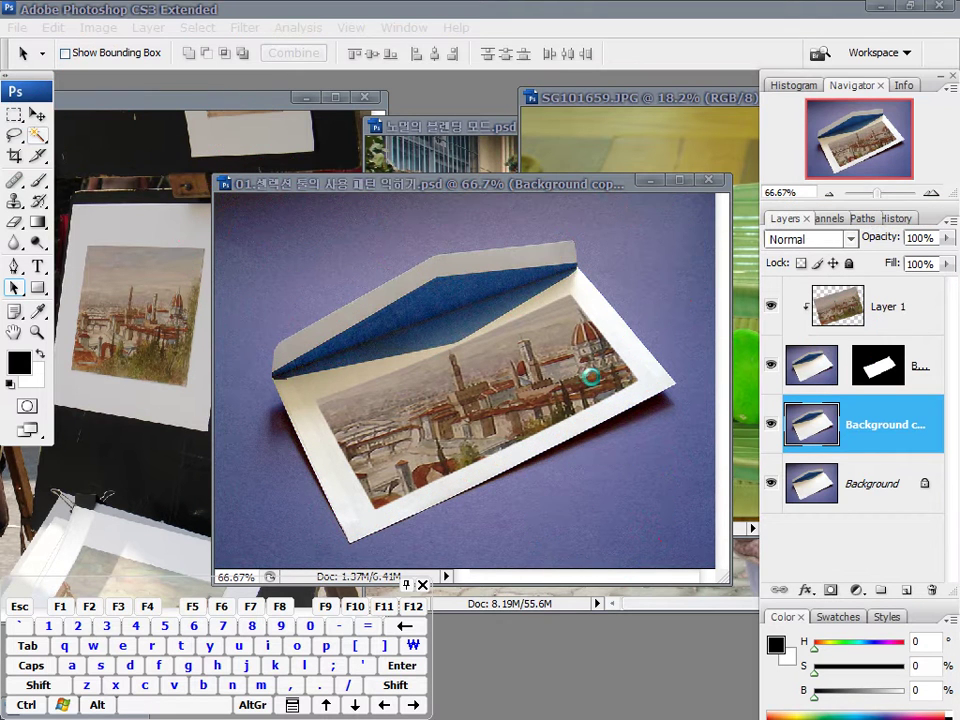
drag(553, 193, 507, 178)
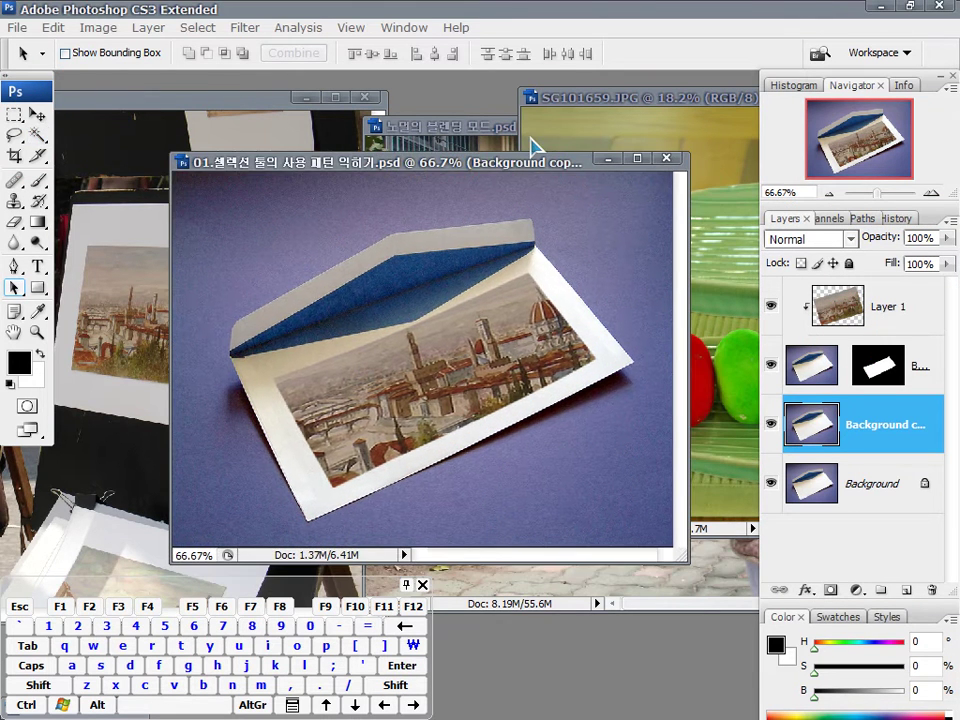
key(ctrl+2)
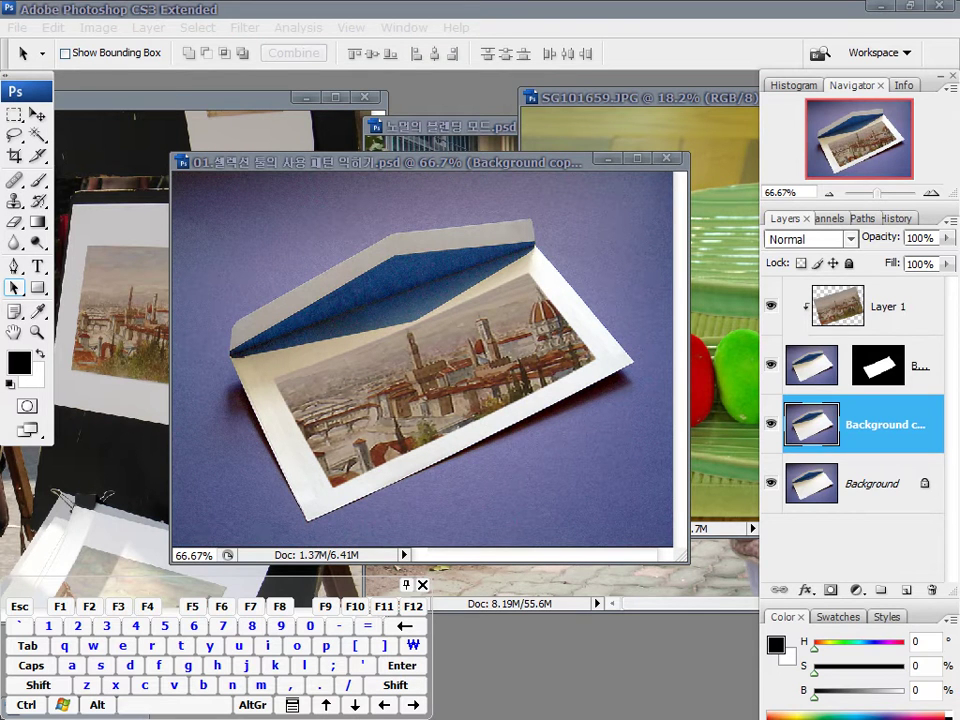
mouse_move(488, 172)
mouse_down()
mouse_move(501, 167)
mouse_move(492, 171)
mouse_up()
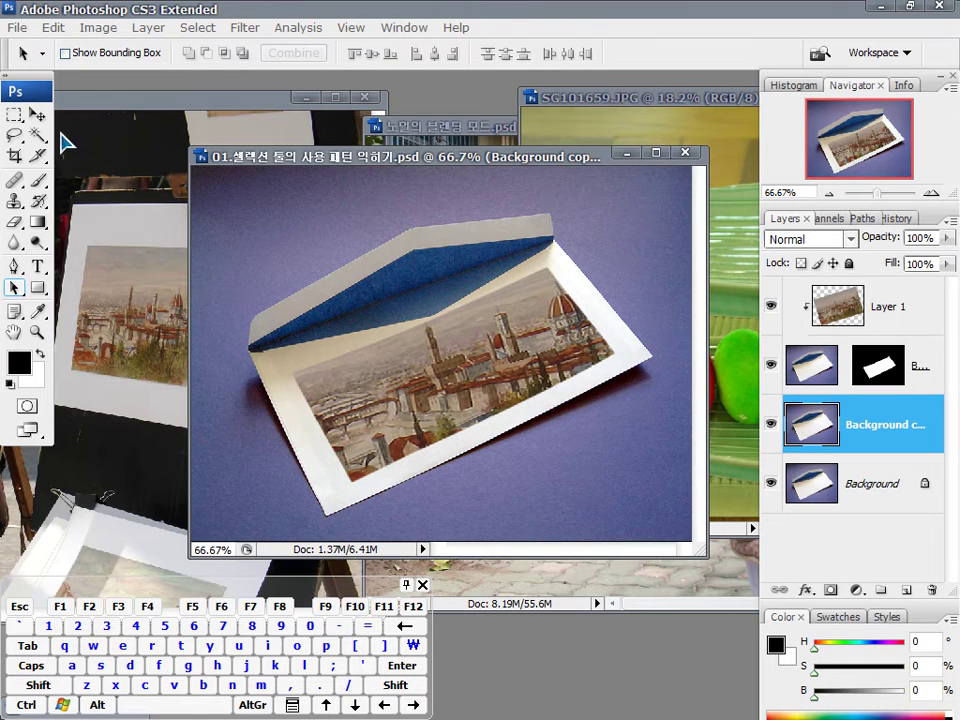
Step: Bring the DSC02621.JPG image to the front and examine the framed artwork on its easels
drag(251, 104, 592, 131)
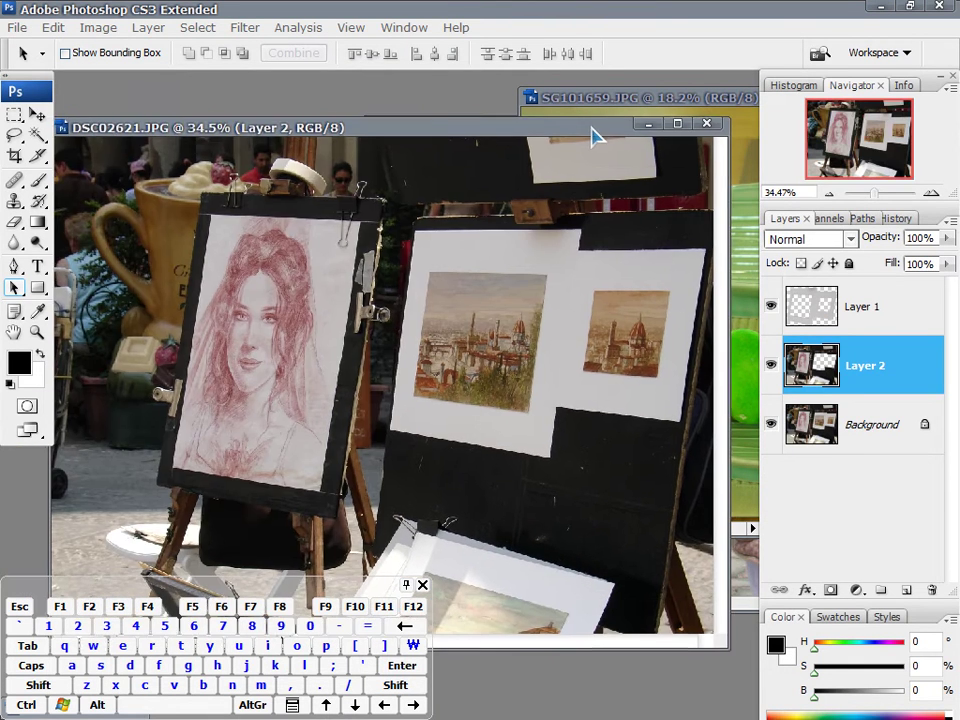
key(shift+alt)
click(320, 207)
click(620, 232)
click(603, 270)
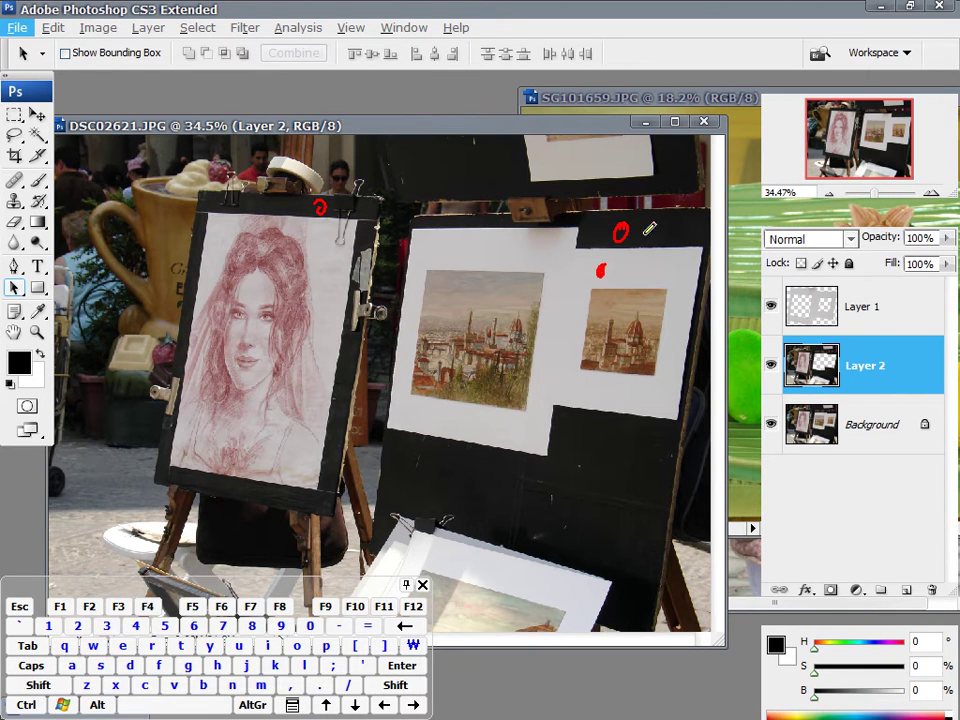
mouse_move(647, 240)
mouse_down()
mouse_move(675, 265)
mouse_move(689, 237)
mouse_move(700, 258)
mouse_move(679, 286)
mouse_move(591, 265)
mouse_move(605, 228)
mouse_move(591, 244)
mouse_move(612, 250)
mouse_move(577, 251)
mouse_up()
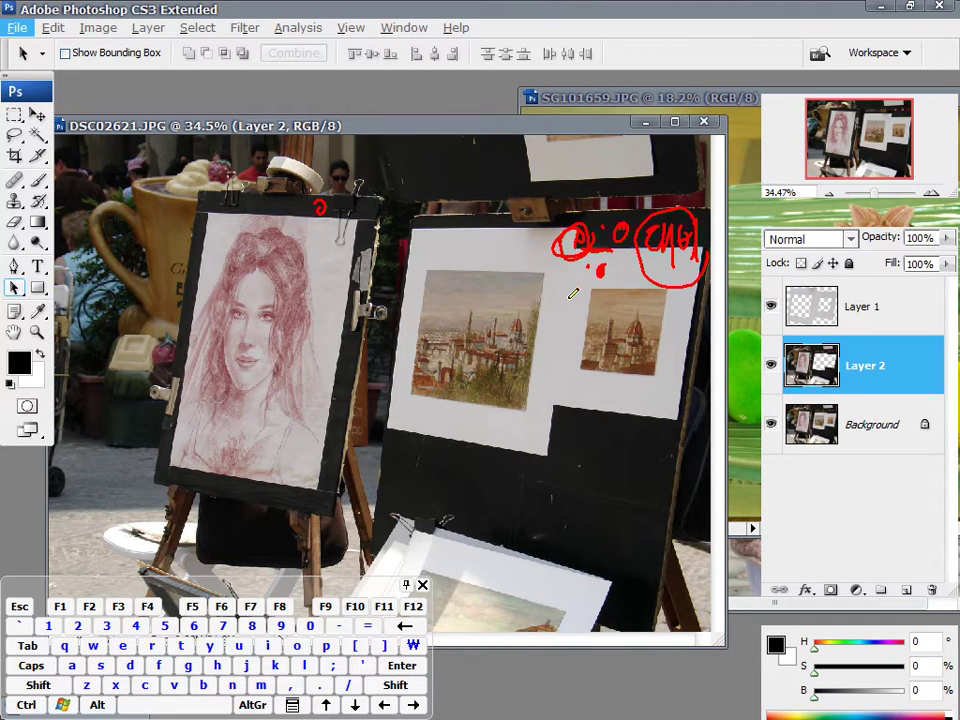
mouse_move(57, 135)
mouse_down()
mouse_move(47, 130)
mouse_move(480, 238)
mouse_move(477, 257)
mouse_up()
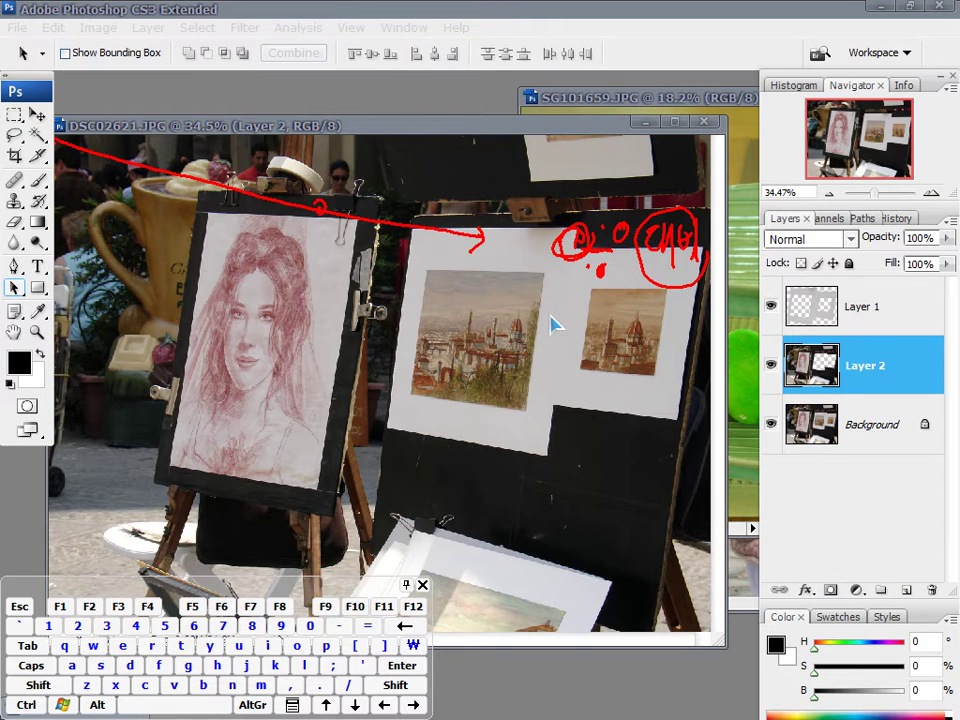
key(Escape)
Step: Move the DSC02621.JPG window aside, bring the envelope image to the front and examine the envelope's outline
click(580, 105)
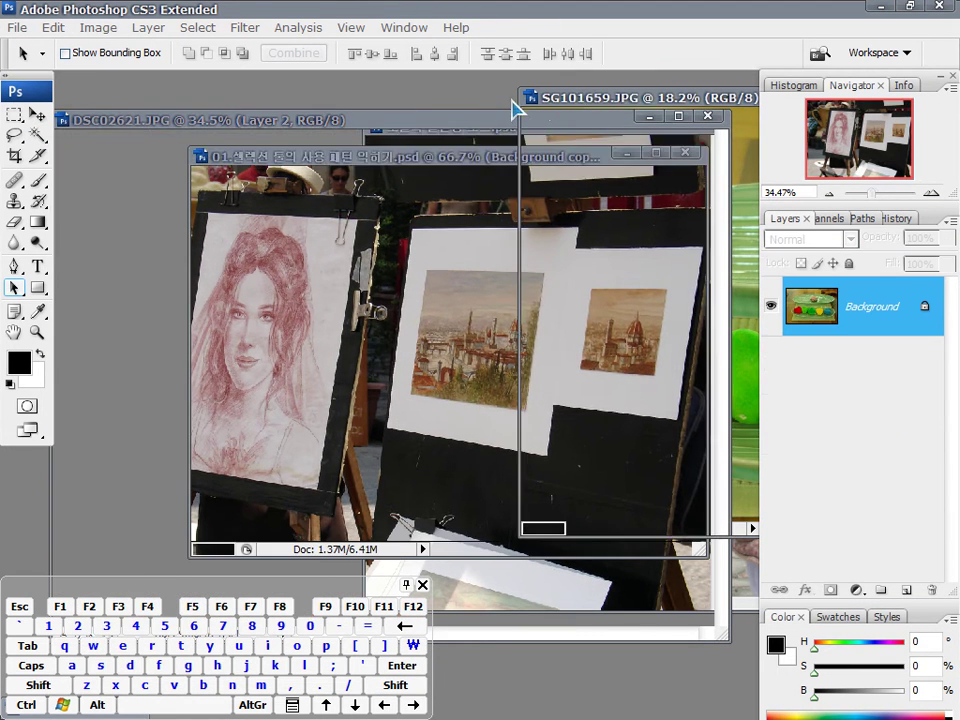
drag(455, 125, 476, 231)
click(455, 163)
drag(455, 163, 407, 139)
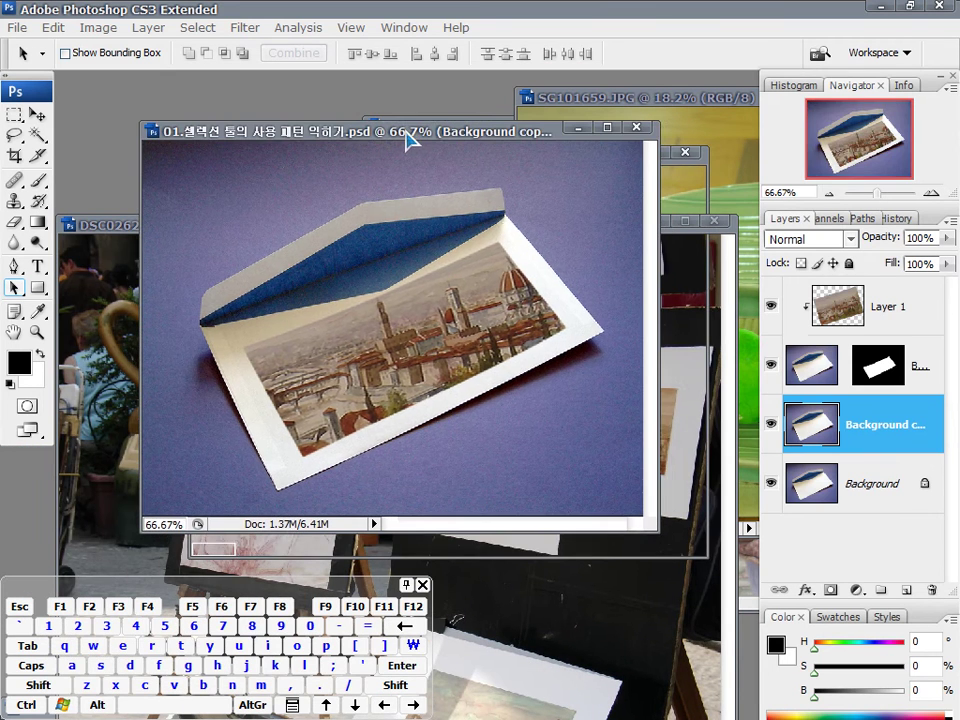
key(ctrl+2)
mouse_move(205, 323)
mouse_down()
mouse_move(279, 477)
mouse_move(566, 343)
mouse_move(489, 236)
mouse_move(426, 278)
mouse_move(501, 342)
mouse_move(369, 408)
mouse_move(293, 377)
mouse_move(203, 321)
mouse_move(211, 288)
mouse_move(280, 239)
mouse_move(363, 200)
mouse_move(466, 182)
mouse_move(502, 186)
mouse_up()
mouse_move(22, 108)
mouse_down()
mouse_move(17, 97)
mouse_move(225, 214)
mouse_move(255, 212)
mouse_move(262, 243)
mouse_up()
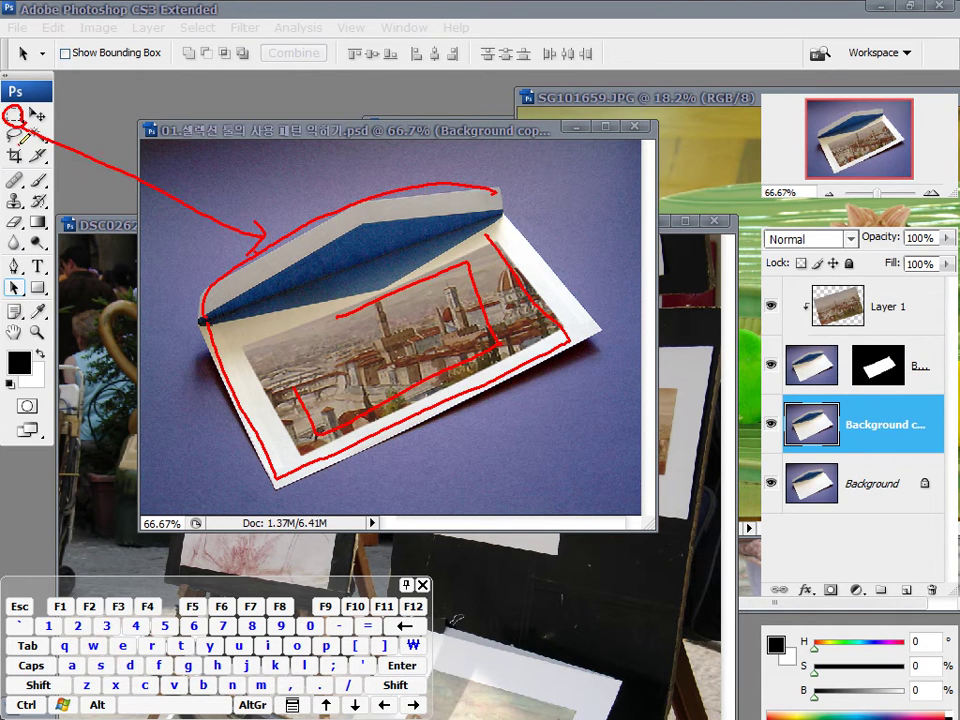
drag(18, 112, 255, 237)
drag(214, 282, 203, 305)
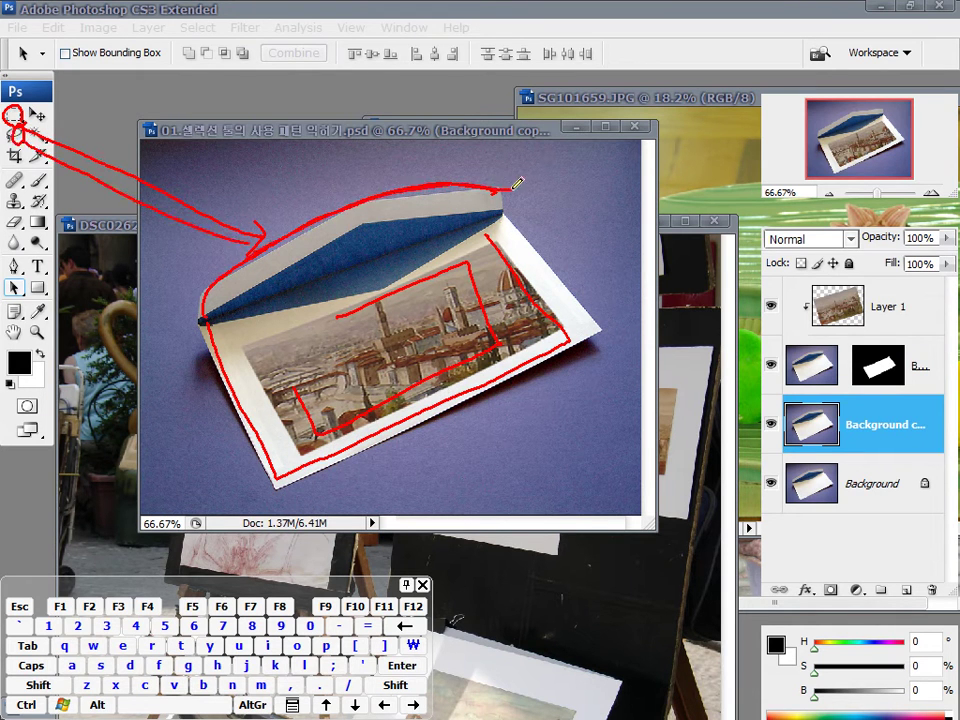
key(Escape)
click(671, 274)
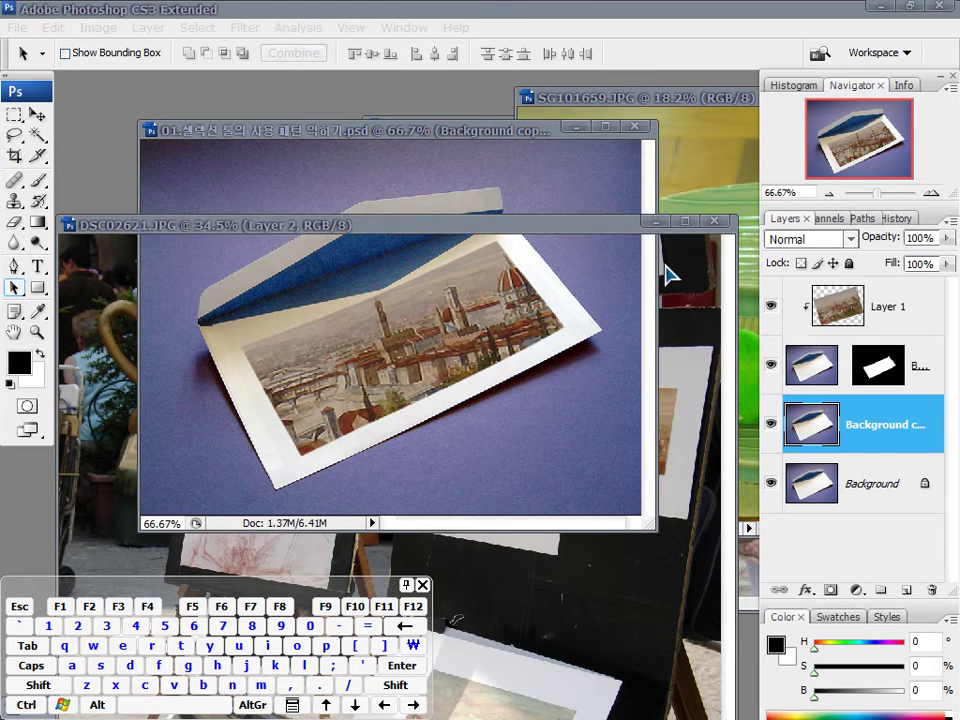
Step: Bring the SG101659.JPG image to the front and examine the outline of the red heart
click(632, 100)
drag(632, 100, 253, 118)
key(alt+shift)
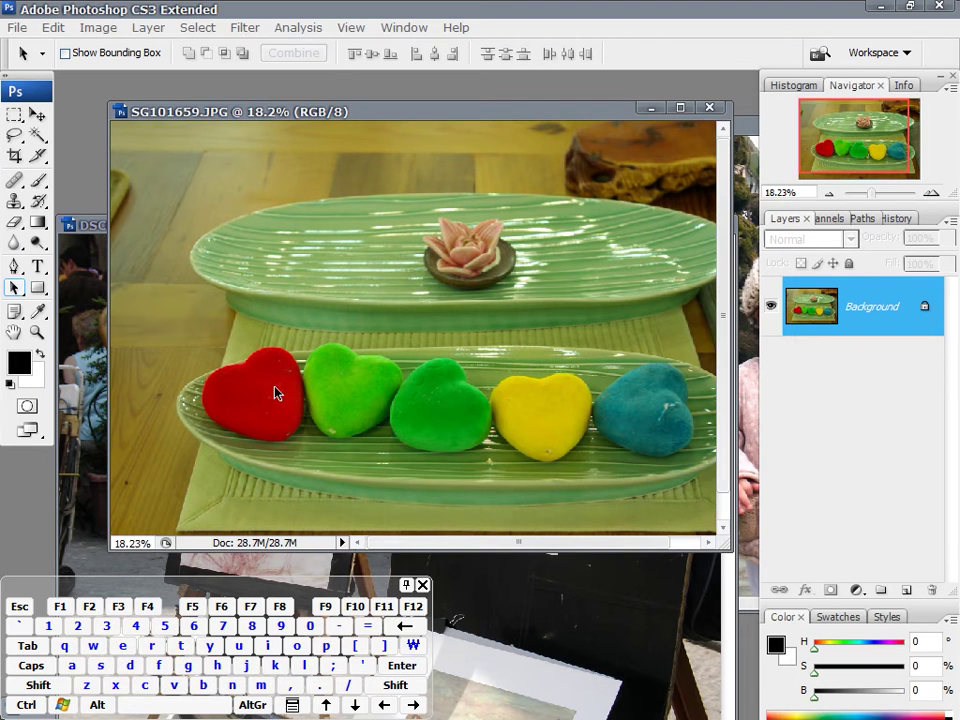
mouse_move(256, 368)
mouse_down()
mouse_move(300, 374)
mouse_move(305, 411)
mouse_move(283, 430)
mouse_move(232, 406)
mouse_up()
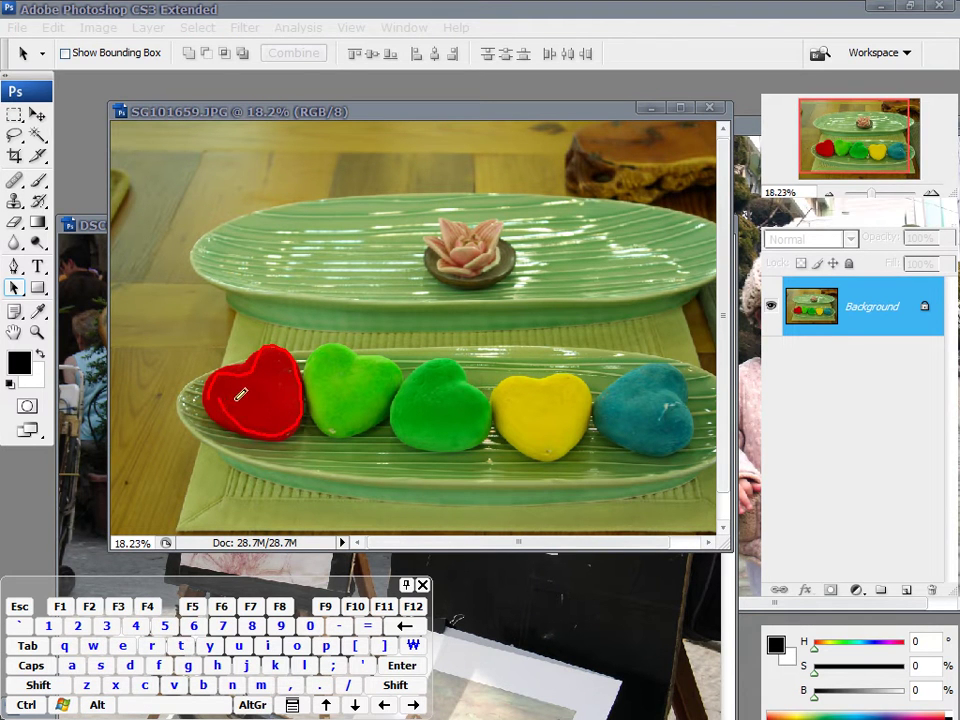
key(Escape)
Step: Return to the envelope image and show it in full screen mode on black, fitted to the screen and clear of the palettes
mouse_move(443, 119)
mouse_down()
mouse_move(371, 129)
mouse_move(370, 160)
mouse_move(628, 253)
mouse_move(618, 245)
mouse_up()
drag(480, 150, 452, 122)
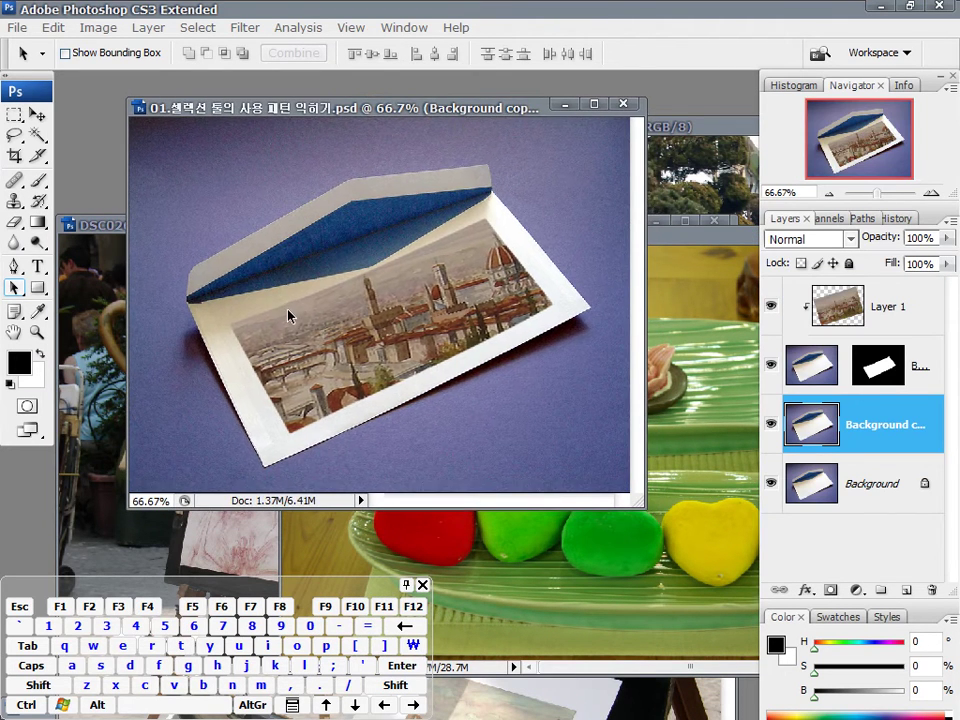
key(f)
key(f)
right_click(452, 407)
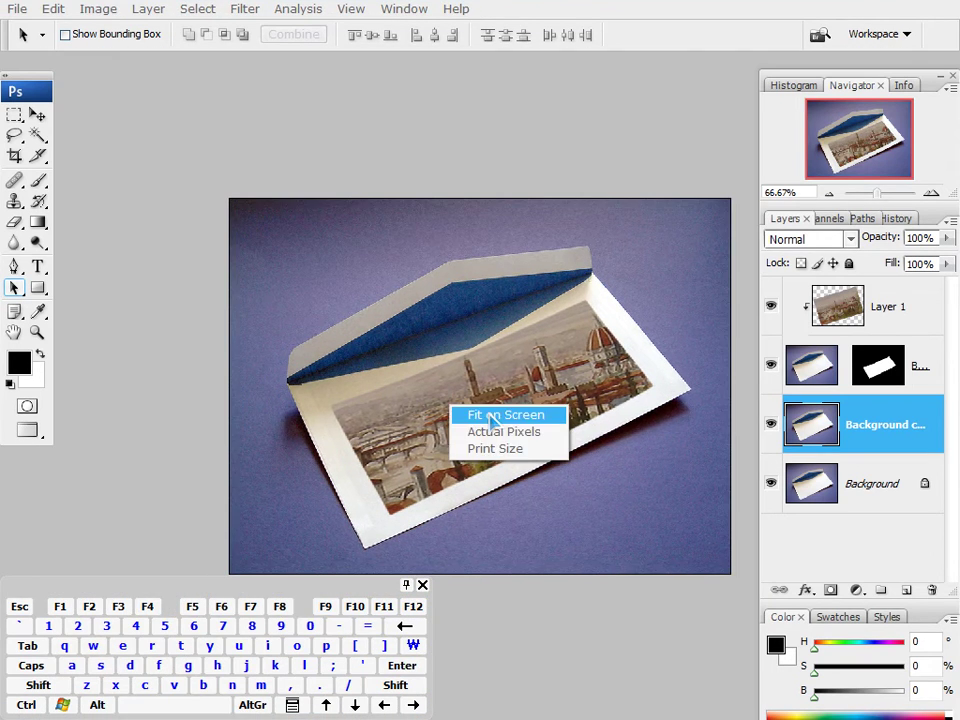
click(491, 419)
key(f)
drag(529, 384, 438, 340)
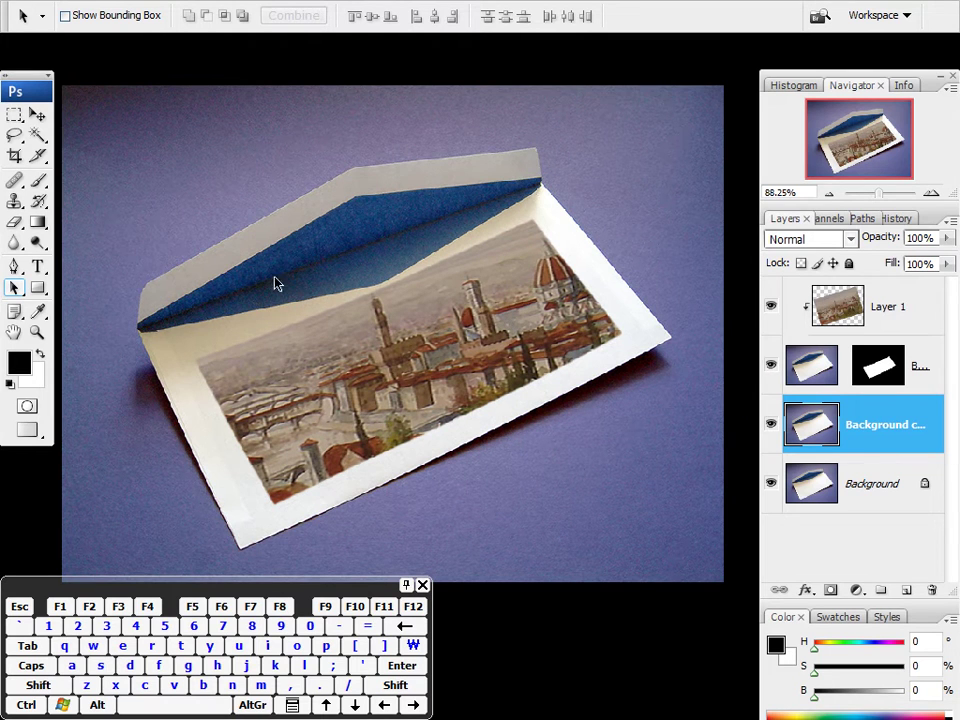
Step: Try selecting the purple background around the envelope with the Magic Wand at tolerance 32, adding a second area, and clear the selection
click(37, 134)
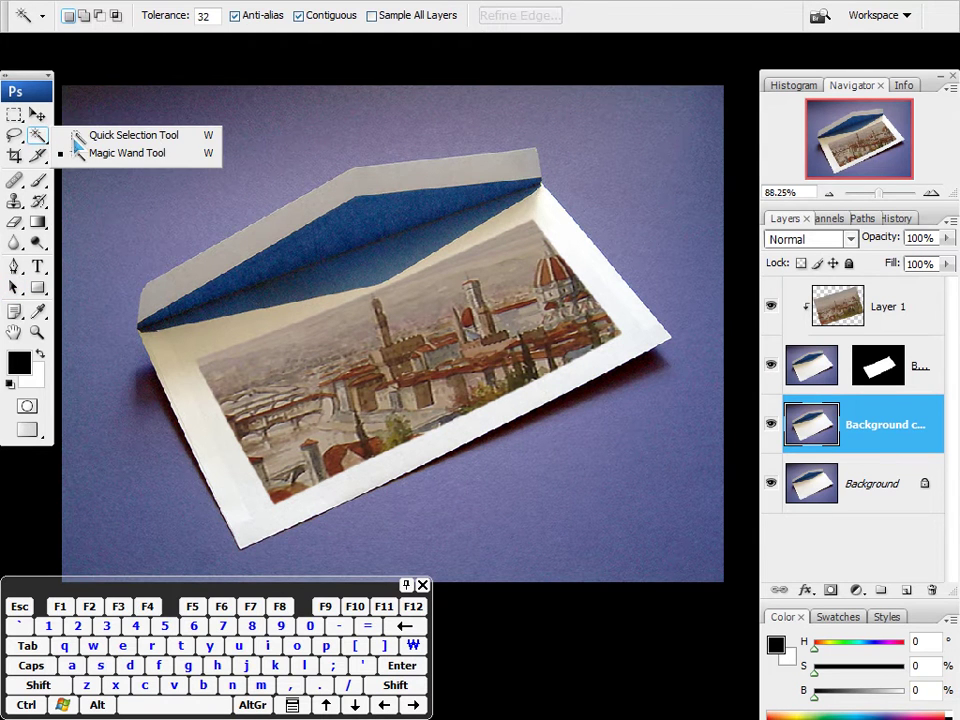
click(146, 152)
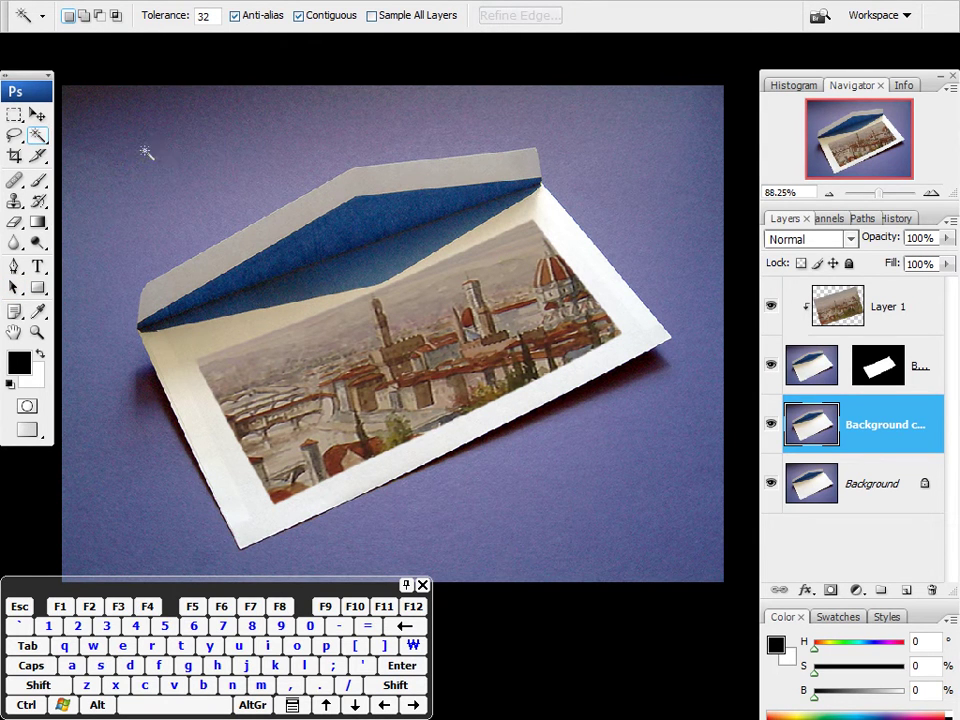
click(213, 137)
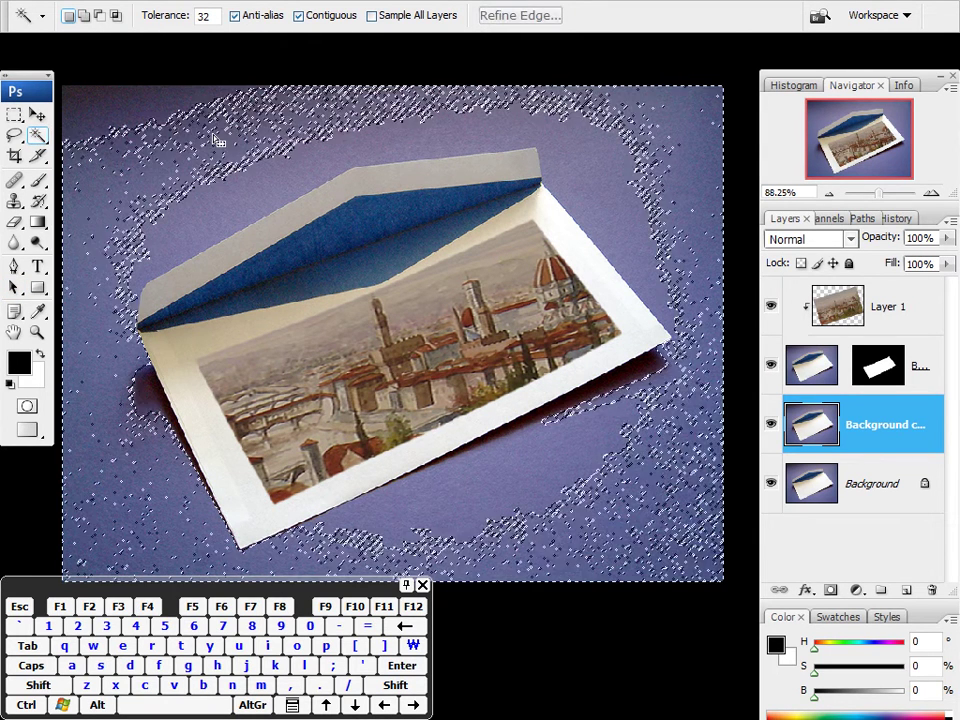
shift+click(615, 171)
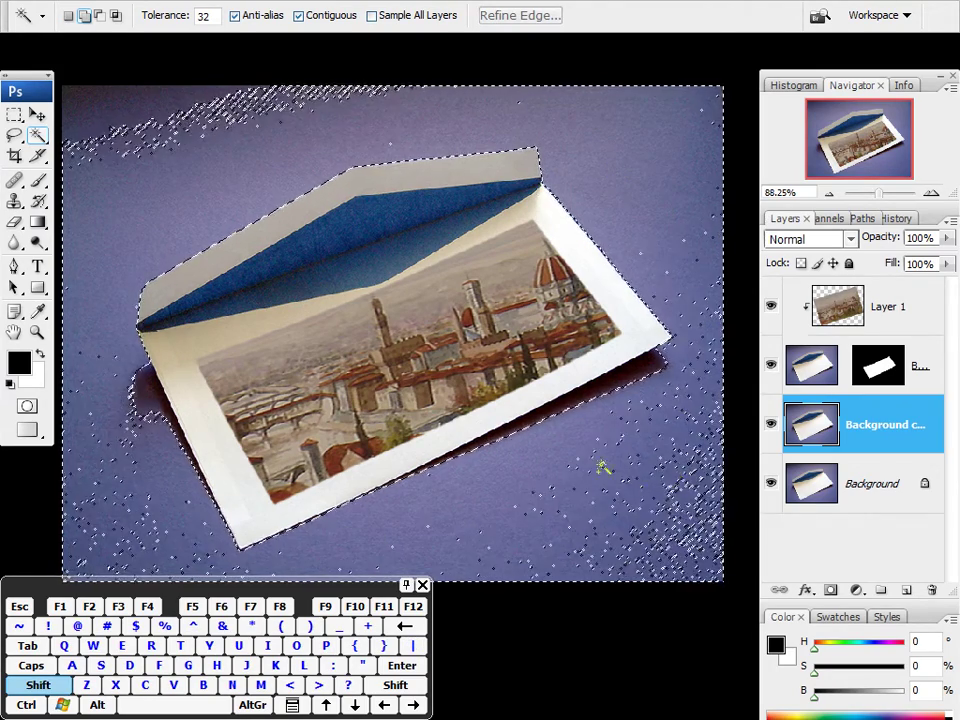
key(ctrl)
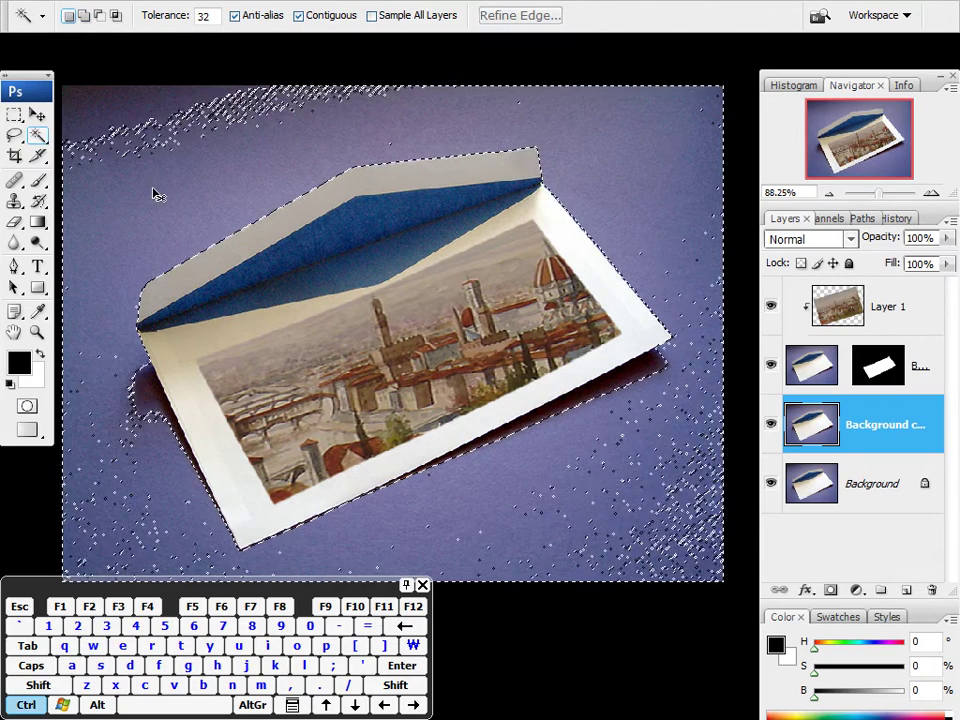
key(ctrl+d)
key(shift+alt)
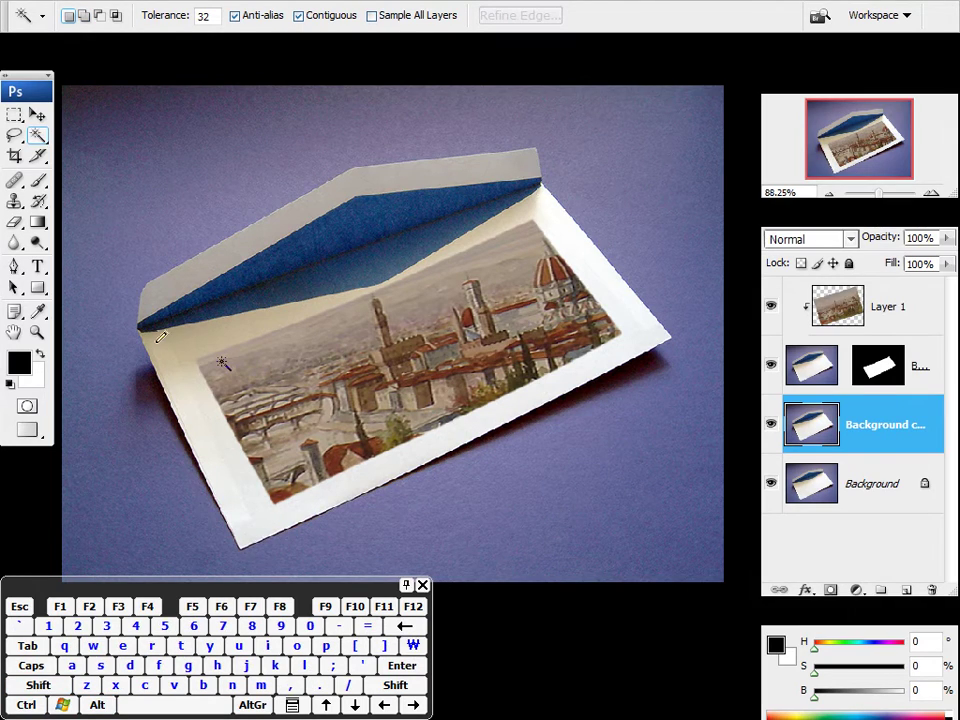
Step: Try rectangular marquee selections with 0 px feather, adding a second rectangle over the envelope and intersecting with a third beside it
mouse_move(205, 355)
mouse_down()
mouse_move(505, 233)
mouse_move(590, 300)
mouse_move(520, 362)
mouse_move(277, 487)
mouse_move(205, 356)
mouse_up()
key(Escape)
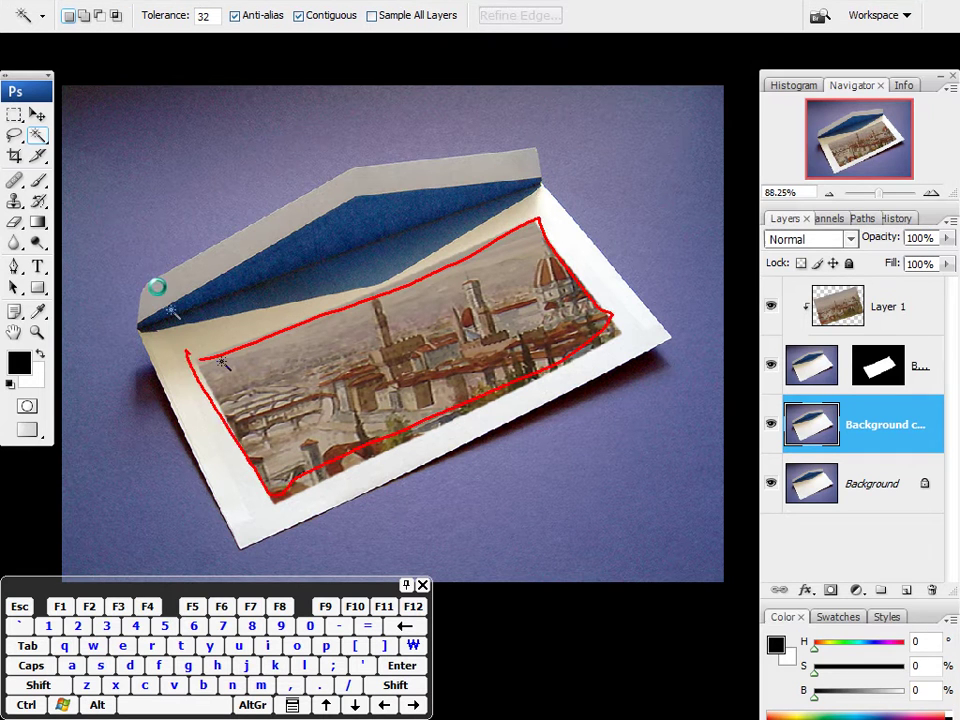
click(15, 115)
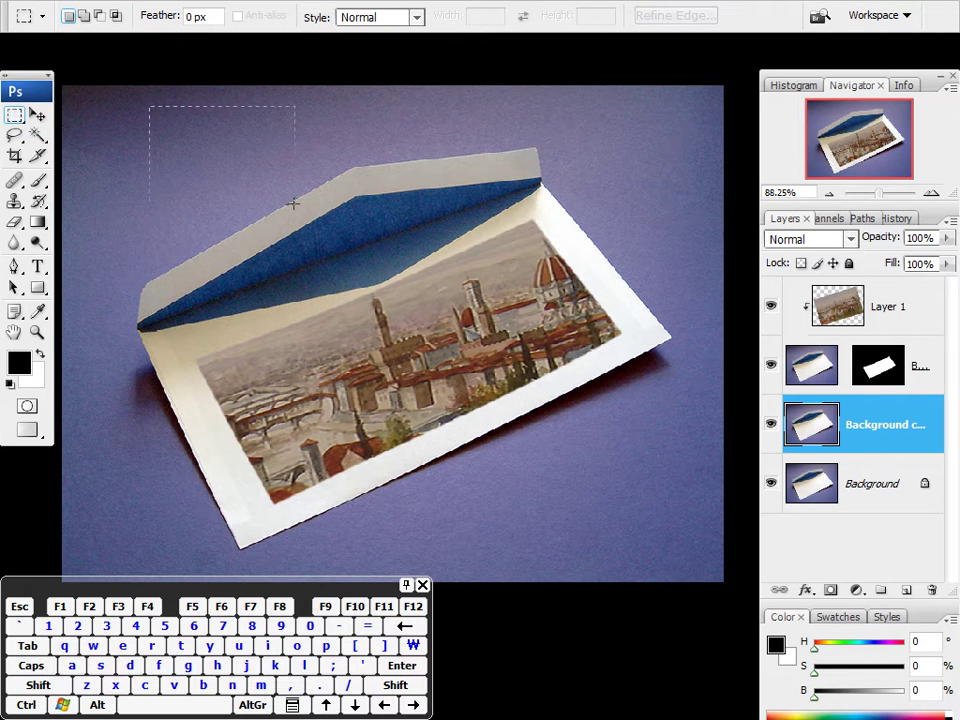
drag(334, 197, 409, 188)
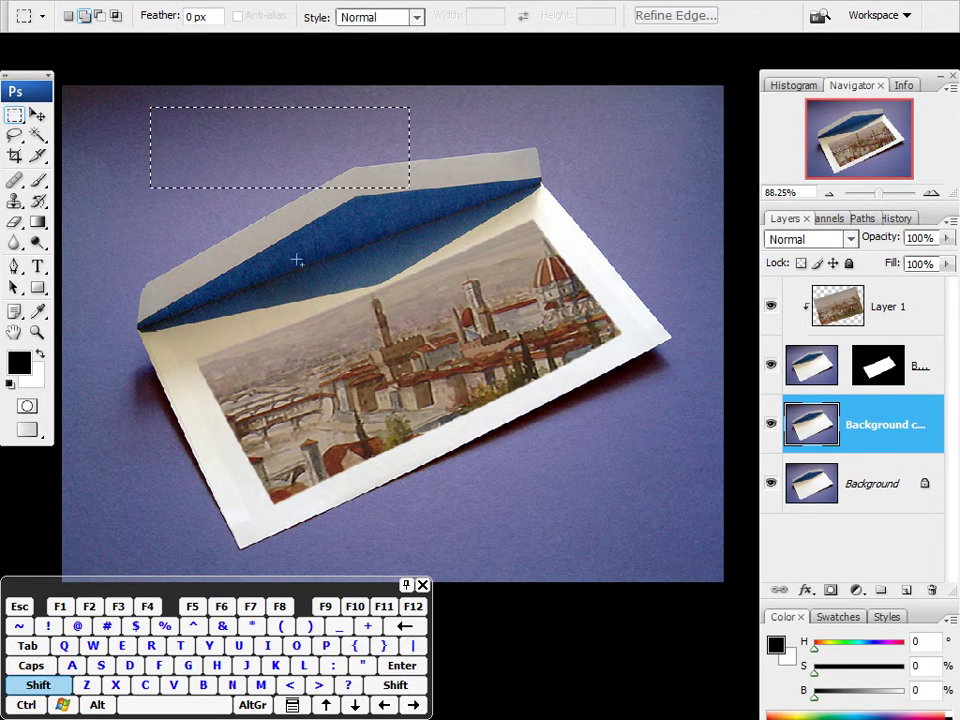
drag(260, 246, 464, 406)
key(alt)
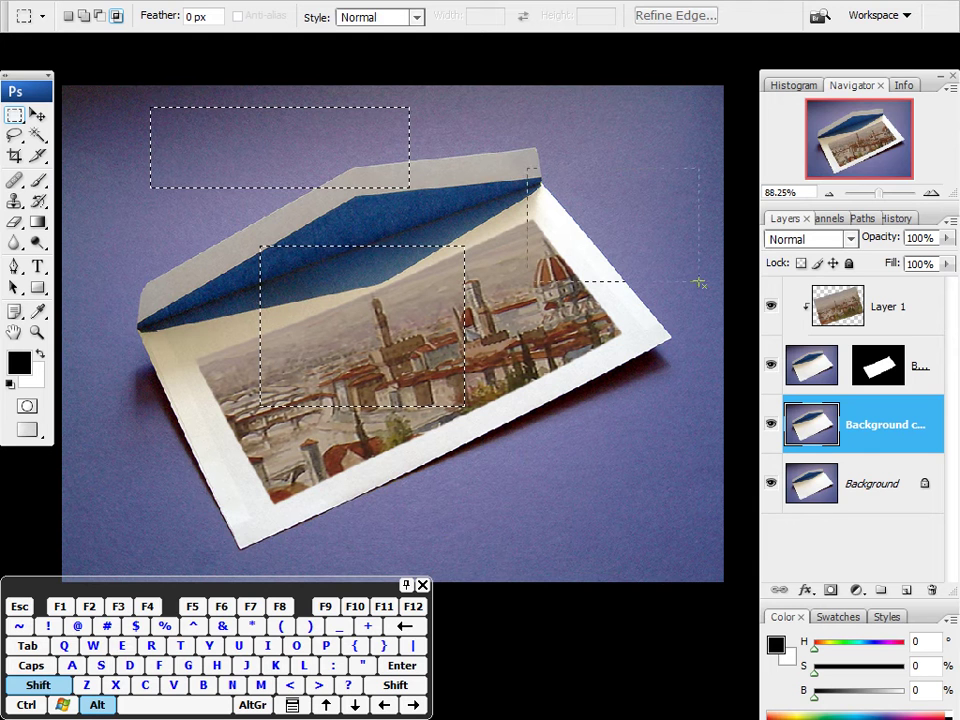
drag(687, 272, 696, 287)
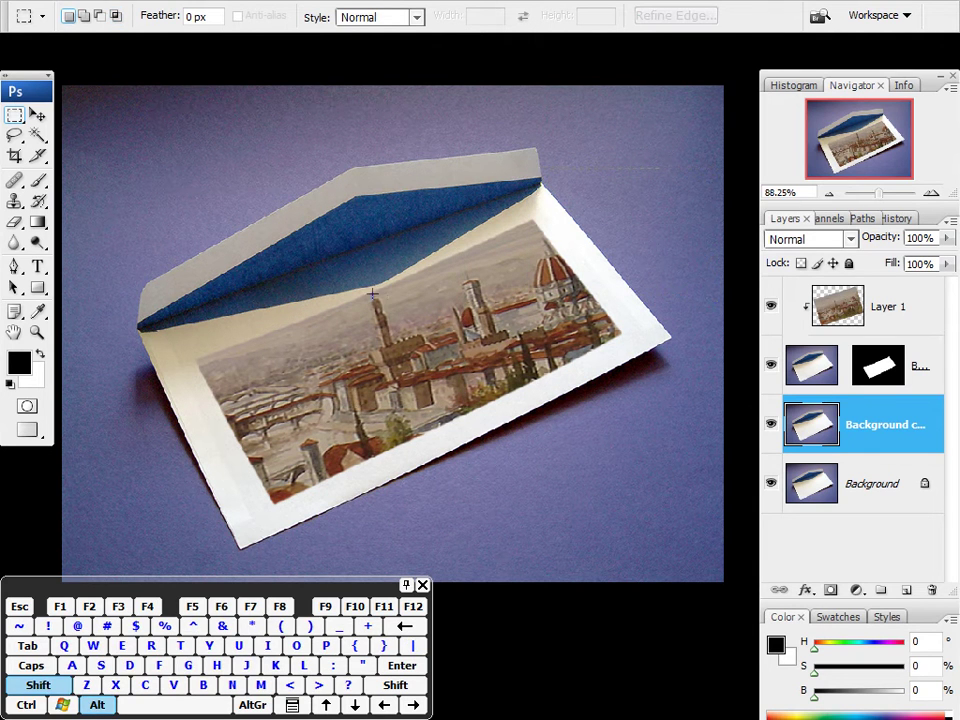
Step: Try rectangular marquees of different sizes over the city picture, starting one from its centre, and clear the selection
drag(469, 369, 487, 407)
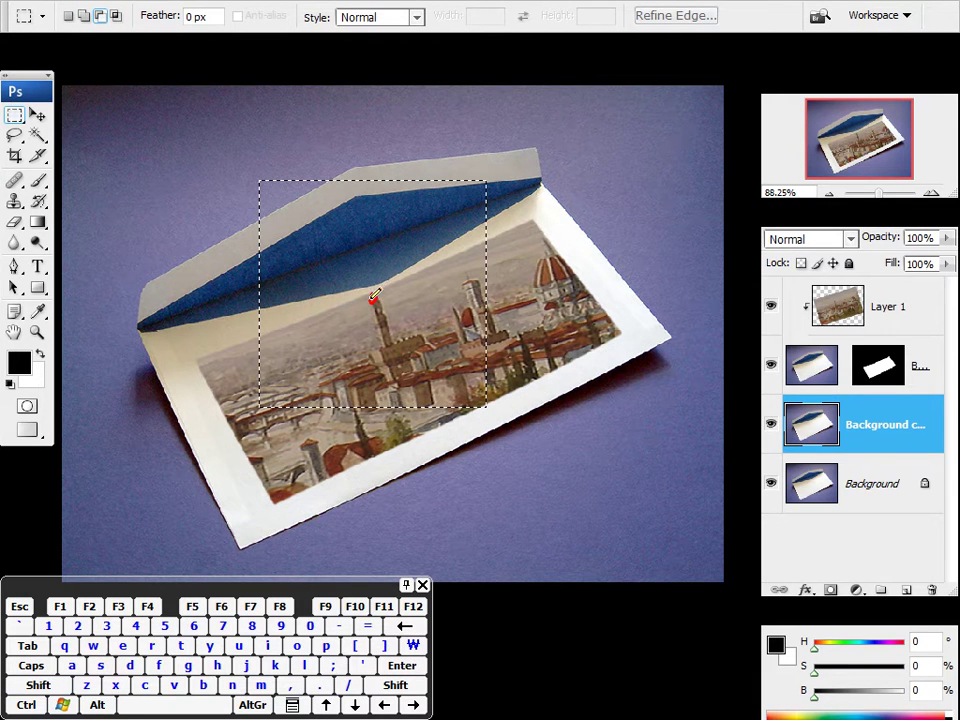
mouse_move(372, 297)
mouse_down()
mouse_move(478, 189)
mouse_move(465, 190)
mouse_move(466, 234)
mouse_up()
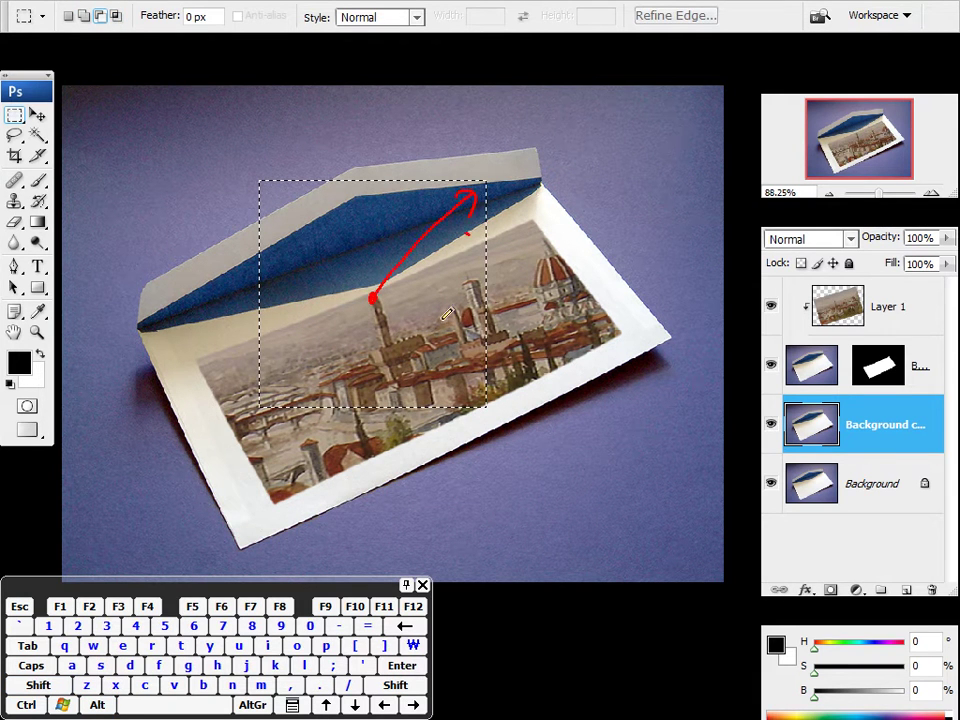
key(Escape)
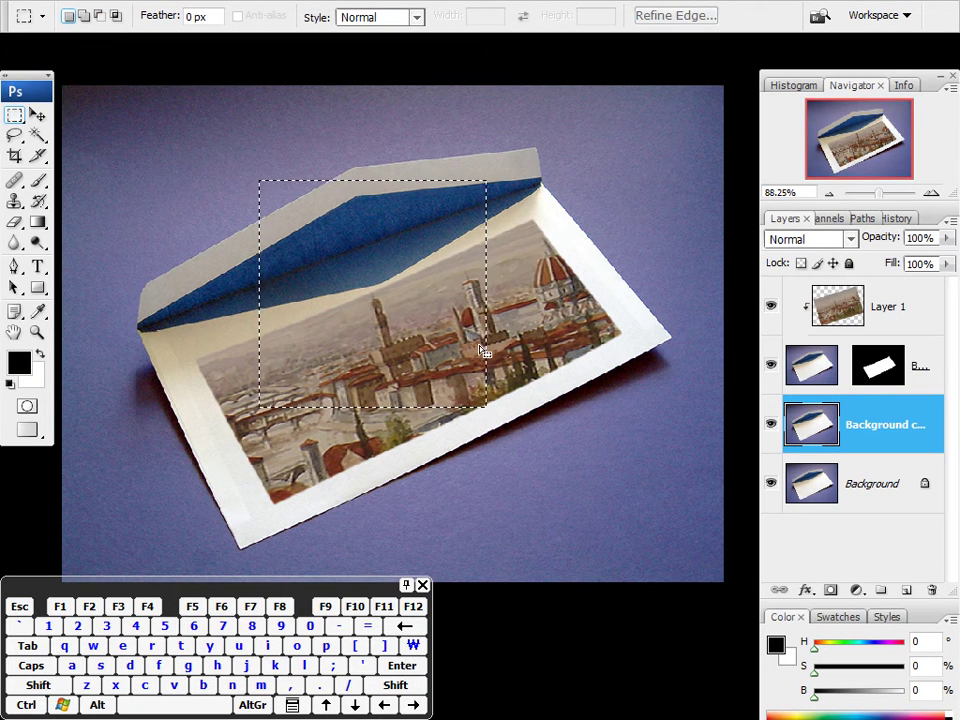
click(468, 304)
mouse_move(202, 246)
mouse_down()
mouse_move(429, 407)
mouse_move(620, 440)
mouse_up()
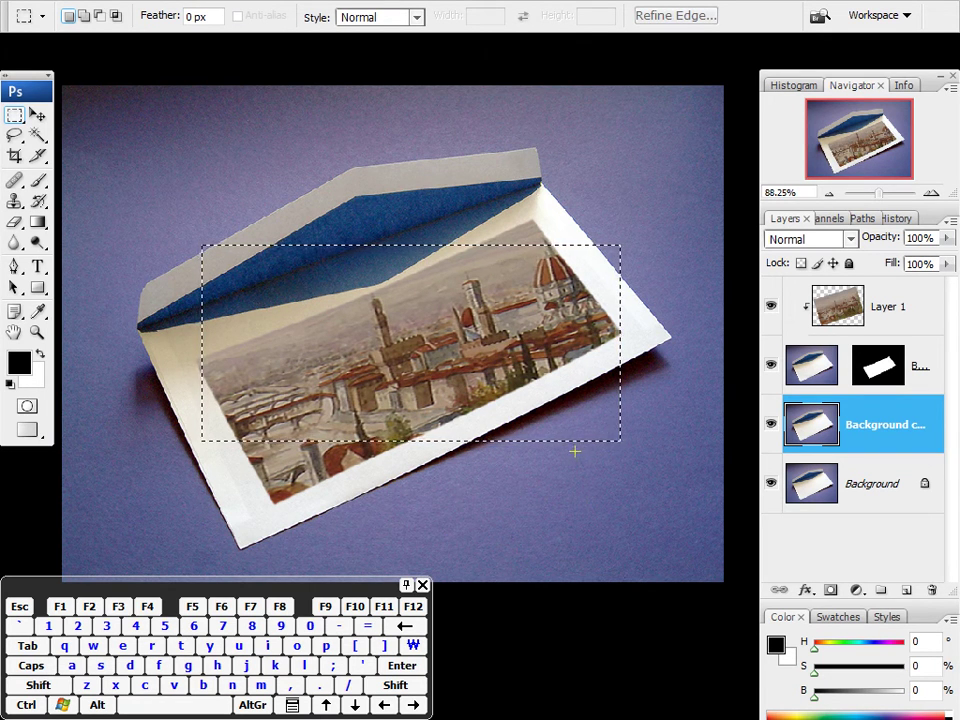
click(430, 335)
Step: Draw a rectangular marquee across the city picture and use Transform Selection to rotate it to about -23.8° and align it with the picture
drag(186, 297, 631, 462)
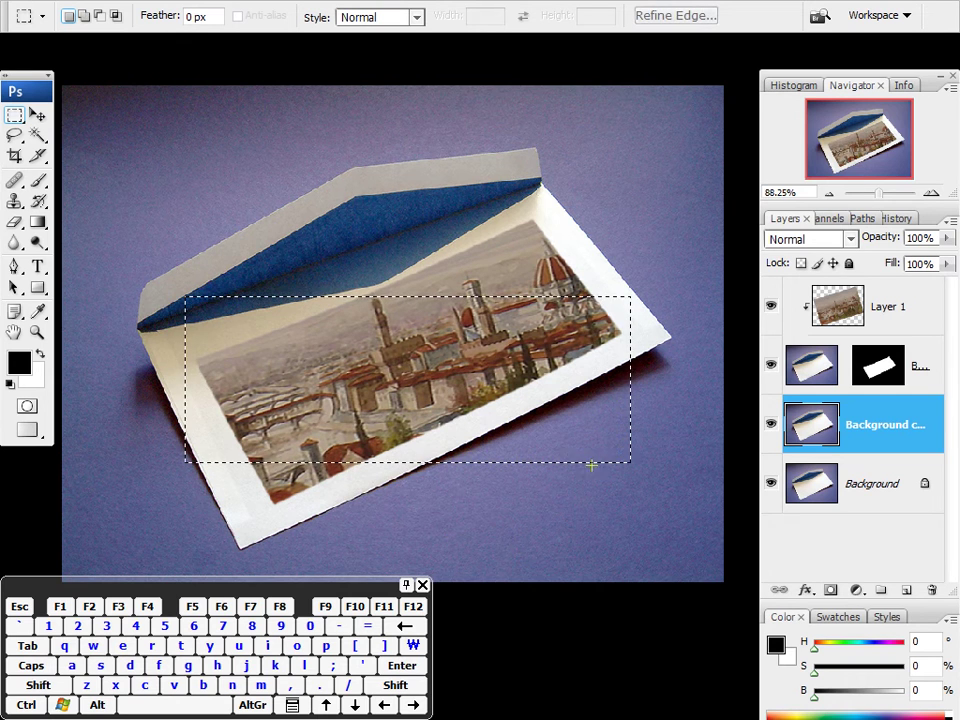
right_click(405, 369)
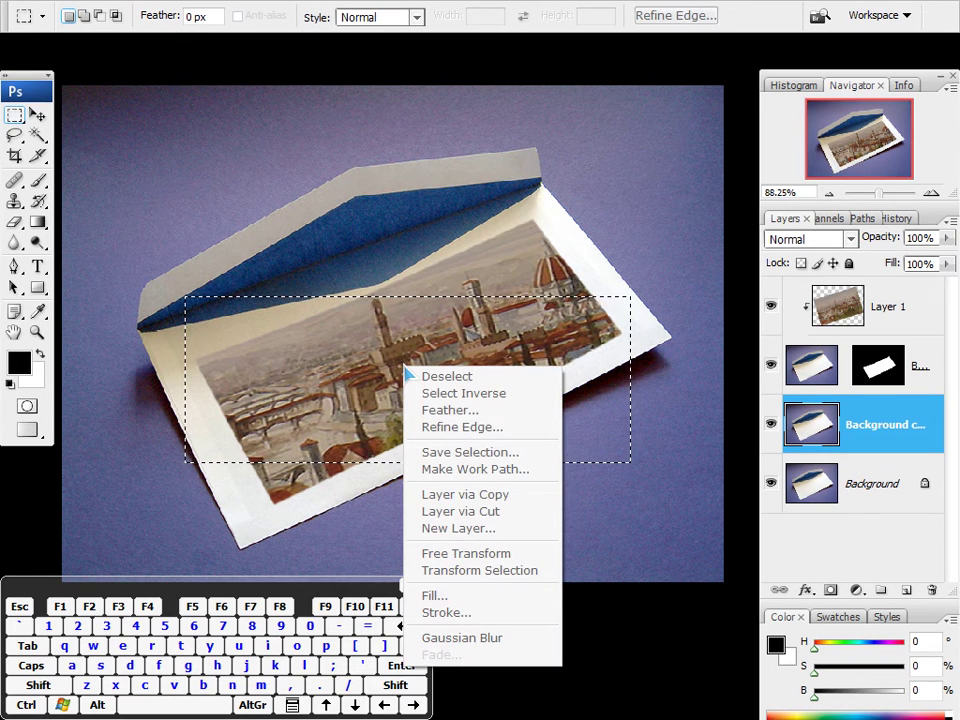
click(492, 571)
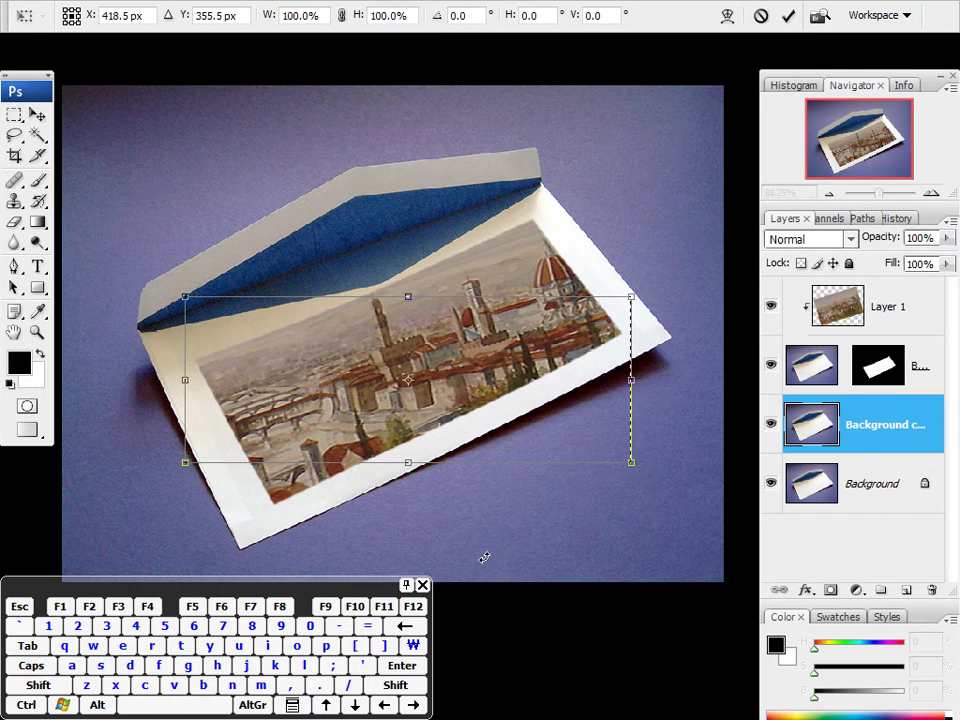
key(alt)
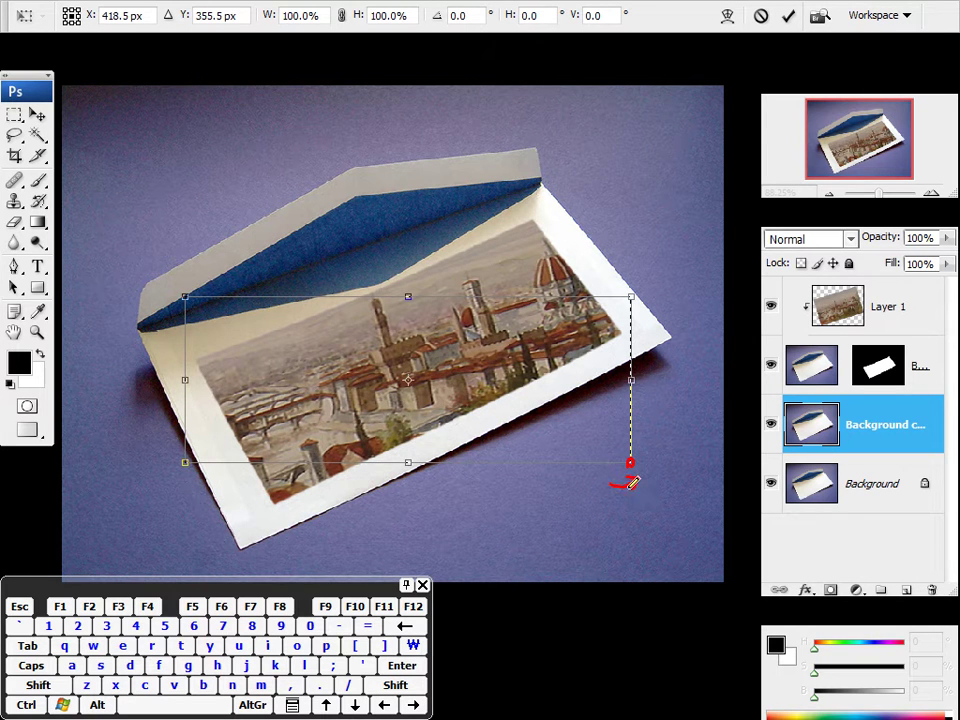
key(Escape)
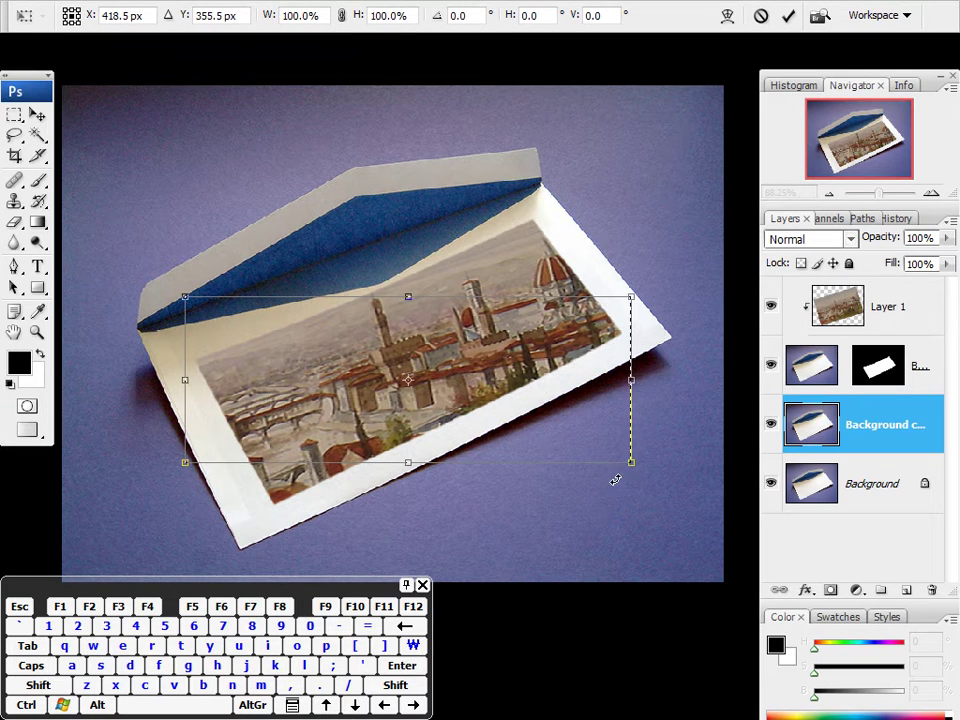
drag(618, 473, 624, 386)
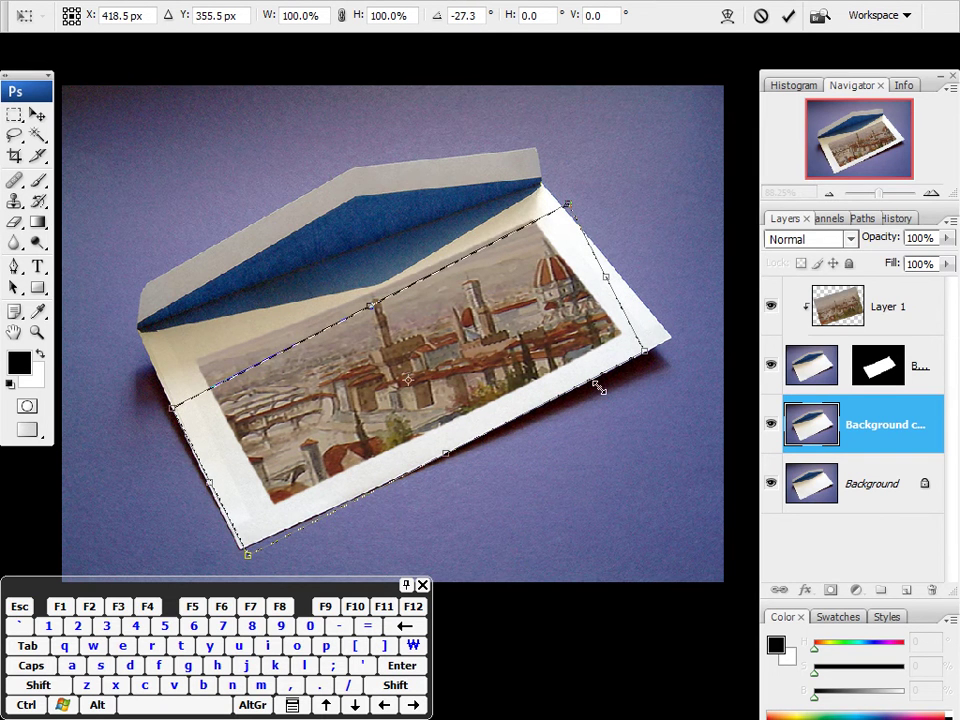
drag(355, 284, 362, 264)
mouse_move(650, 396)
mouse_down()
mouse_move(650, 408)
mouse_move(650, 399)
mouse_up()
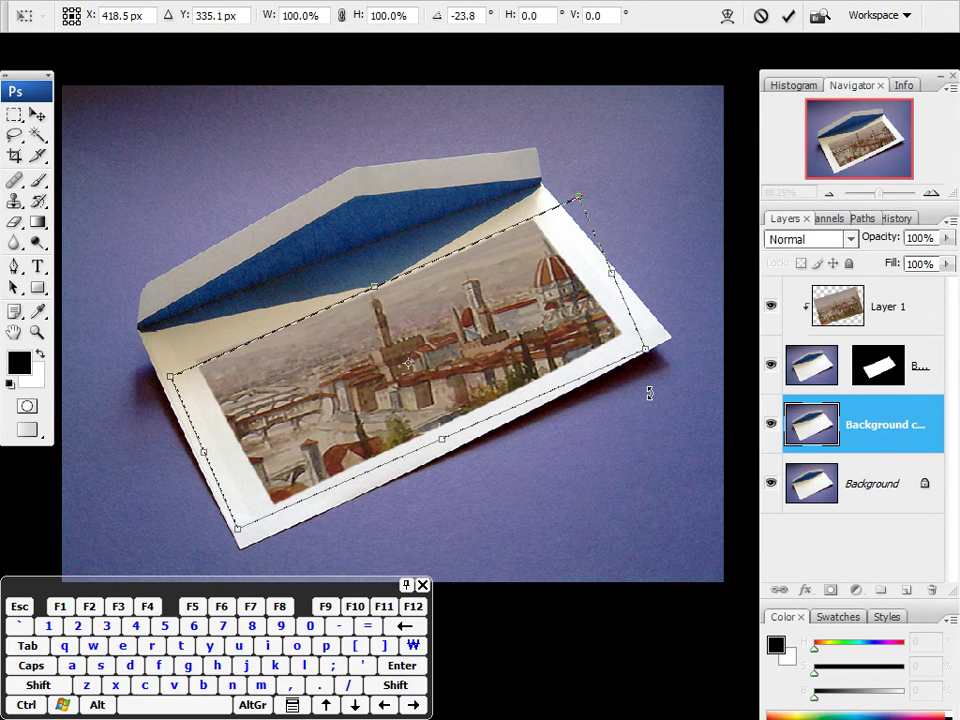
Step: Distort the selection so its four corners match the corners of the city picture, and apply the transformation
key(ctrl)
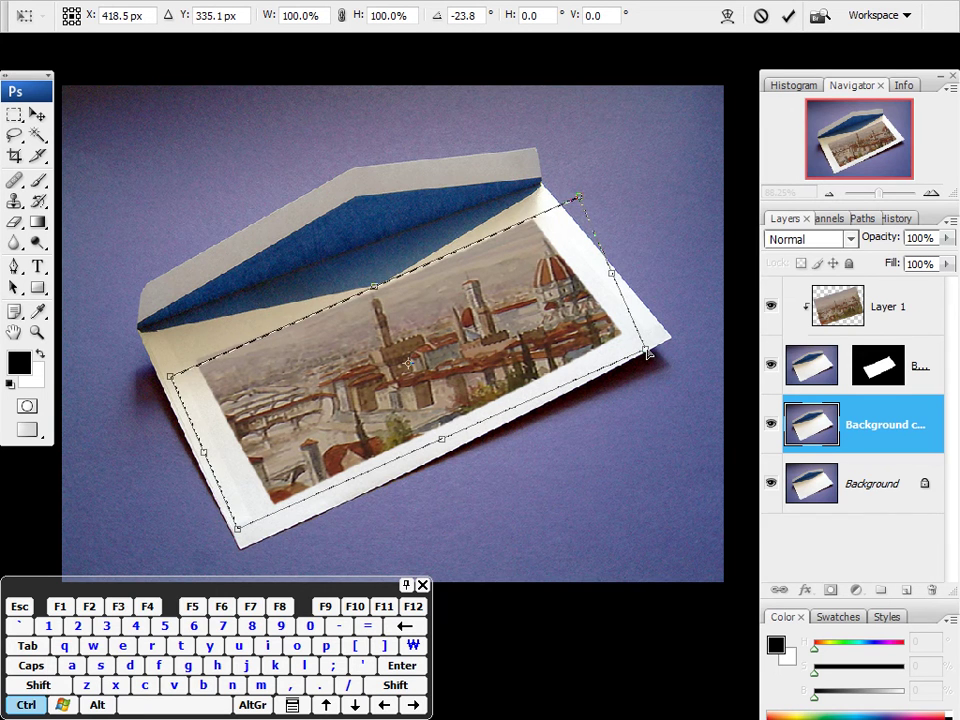
drag(648, 355, 624, 333)
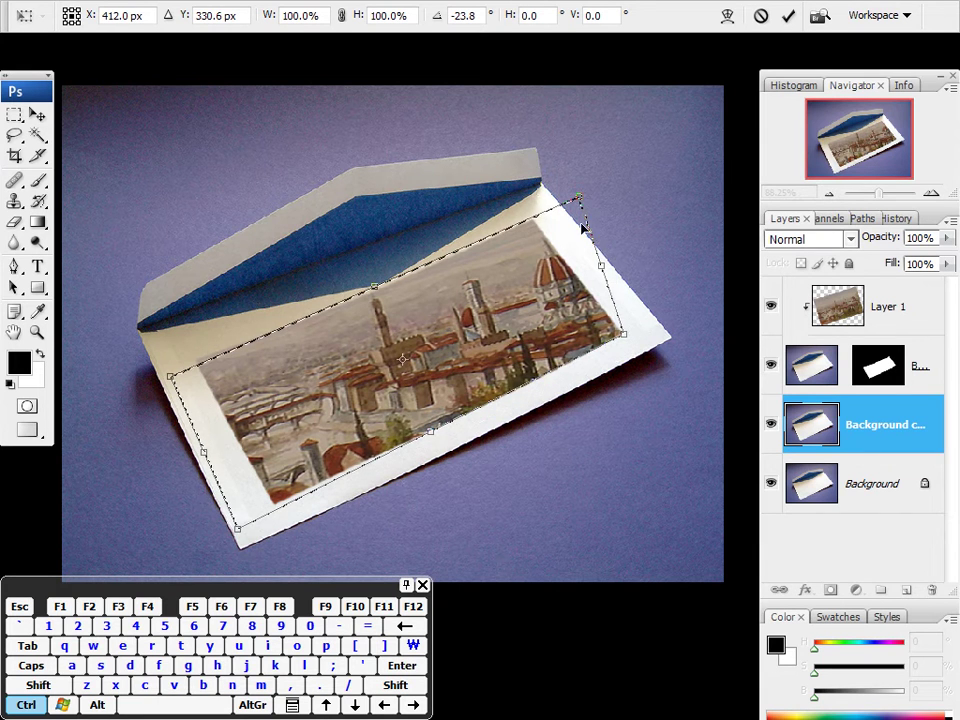
drag(578, 197, 539, 216)
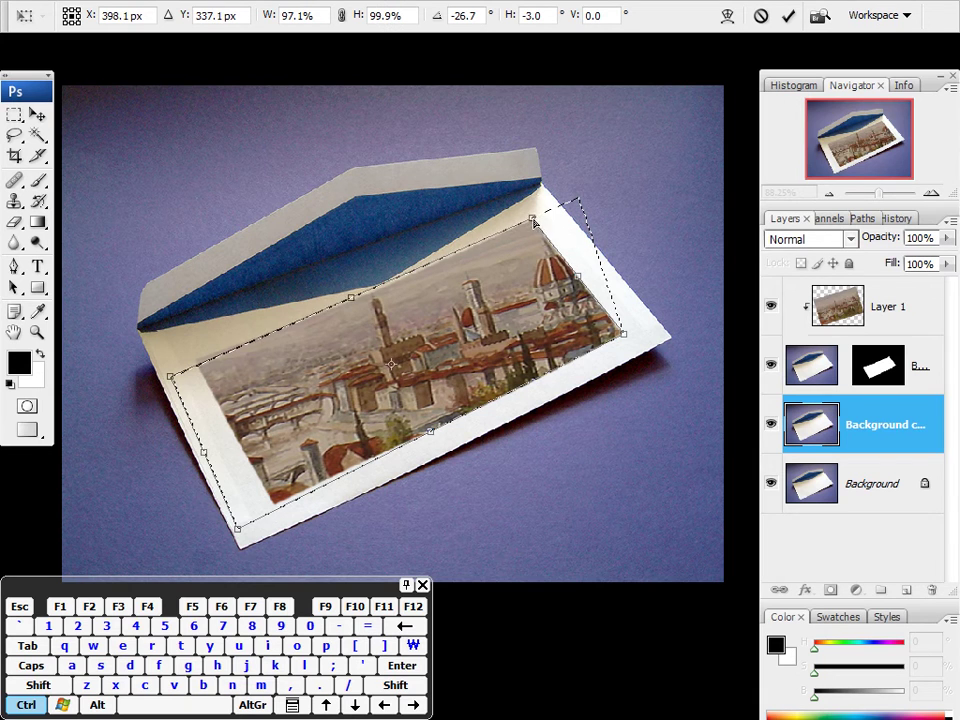
drag(237, 527, 273, 496)
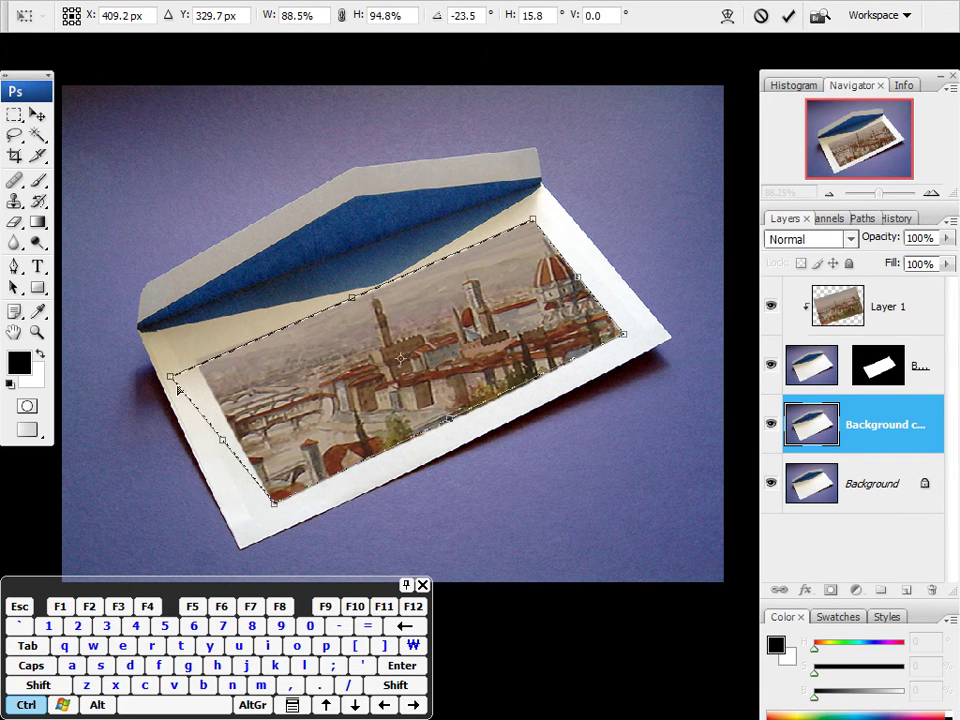
drag(172, 378, 194, 360)
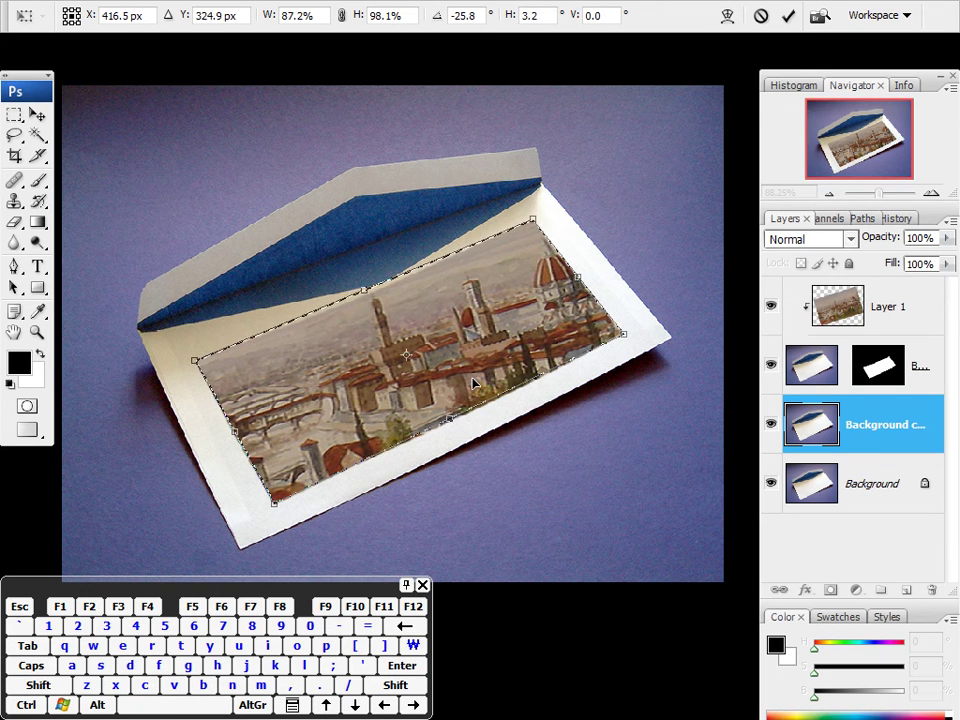
key(Return)
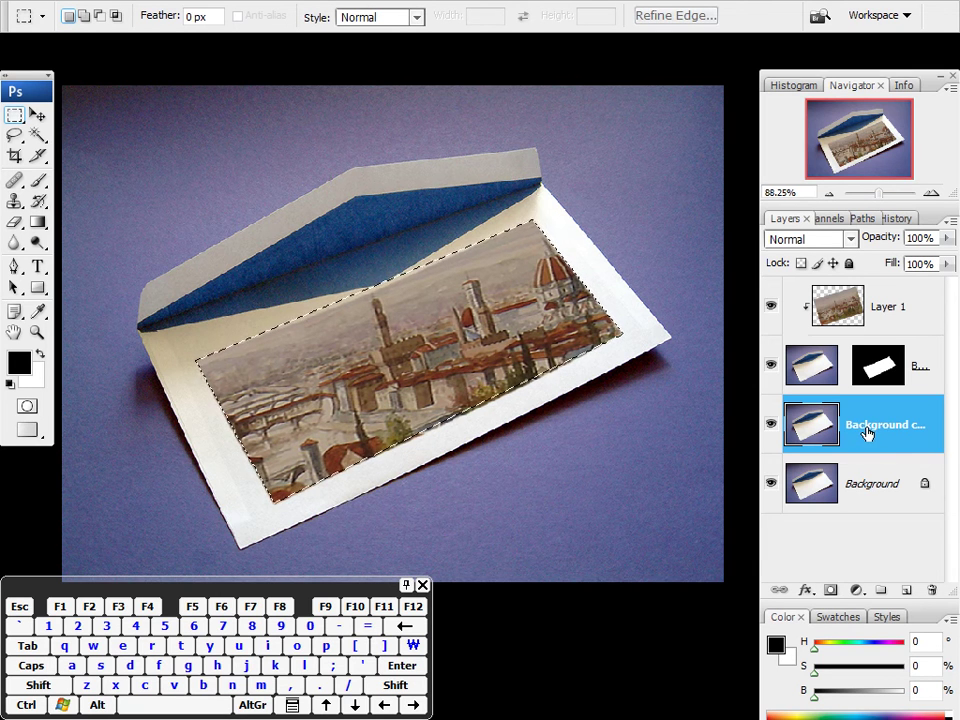
Step: Copy the selected area of Background copy 2 to a new layer and bring that layer to the top of the stack
key(ctrl)
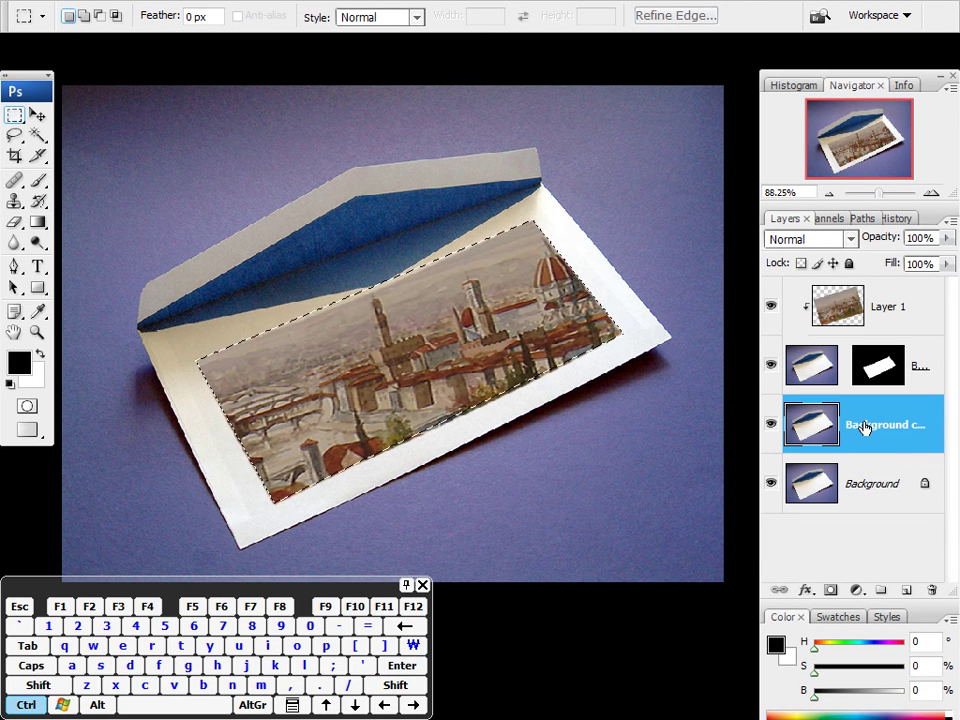
key(ctrl+j)
key(ctrl+shift+bracketright)
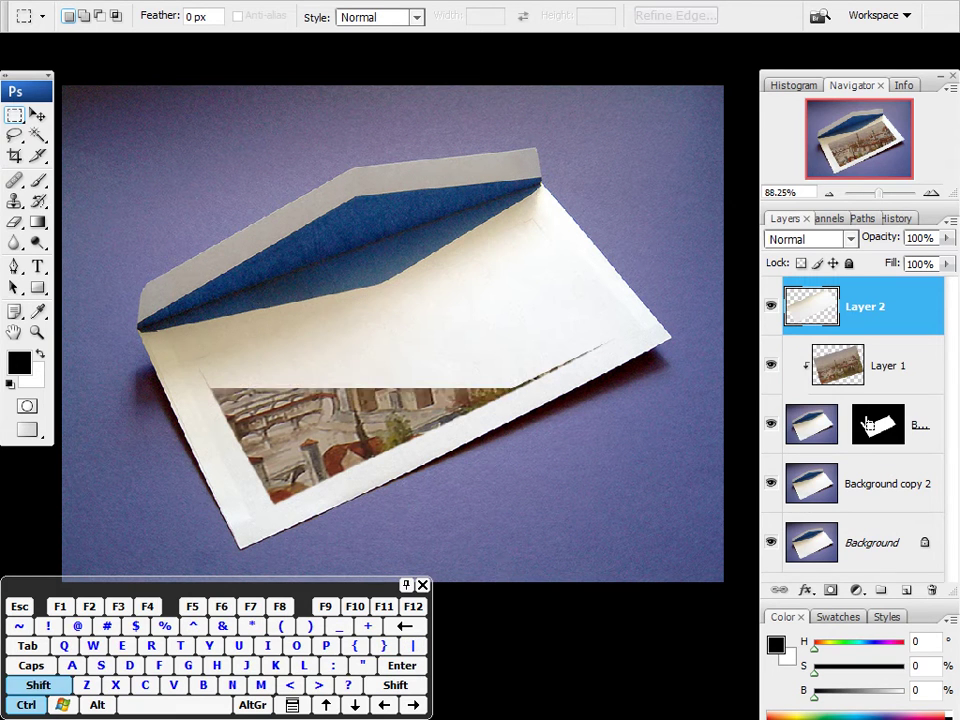
Step: Hide and show Layer 2 twice to compare the envelope with and without the copied area
click(771, 309)
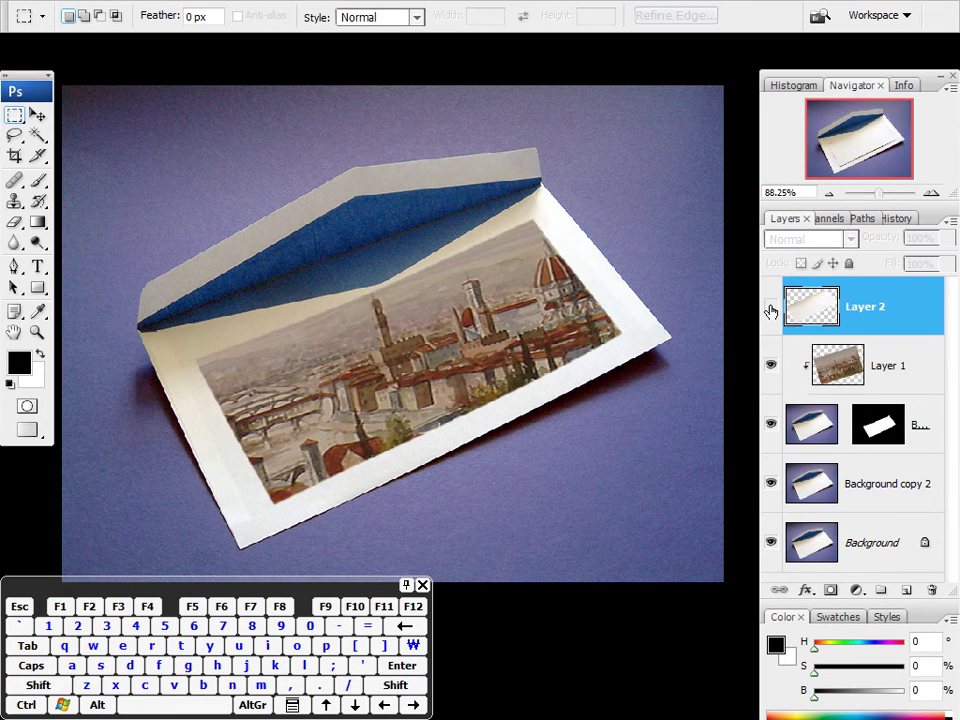
click(771, 309)
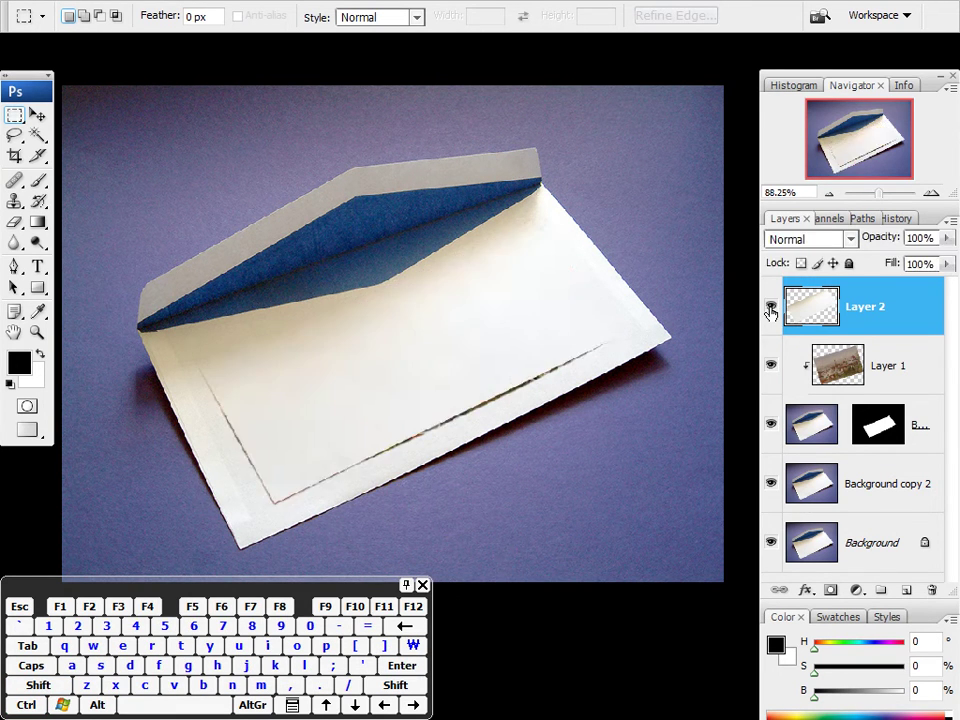
click(771, 309)
click(771, 309)
Step: Try Transform Selection on a small rectangular marquee over the purple background, apply it without changes and deselect
drag(269, 226, 271, 226)
right_click(212, 186)
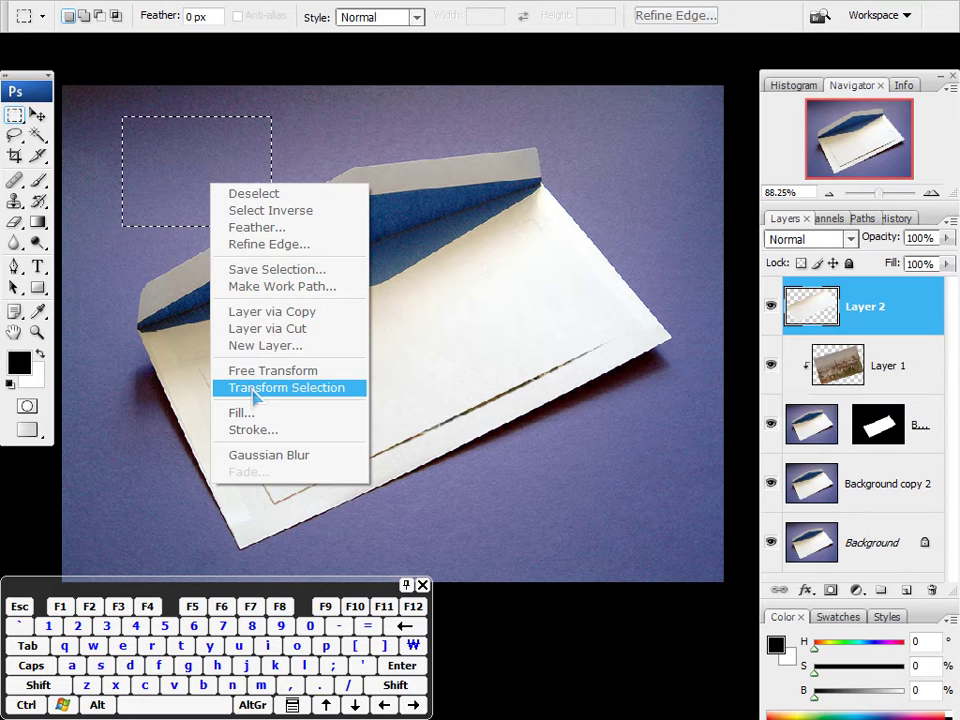
click(255, 389)
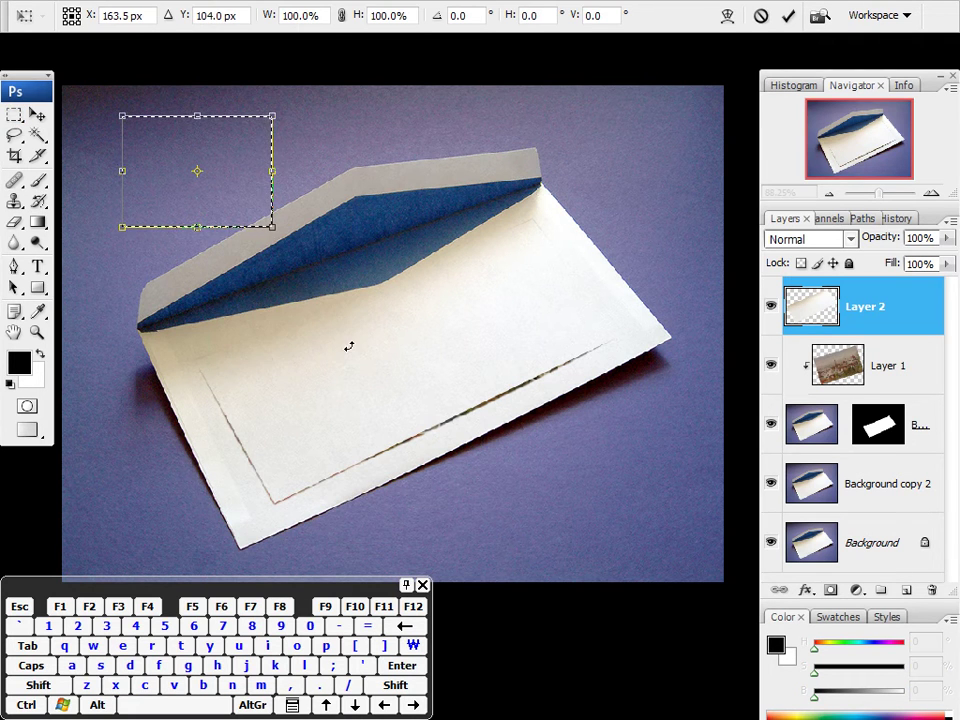
key(Return)
key(ctrl+d)
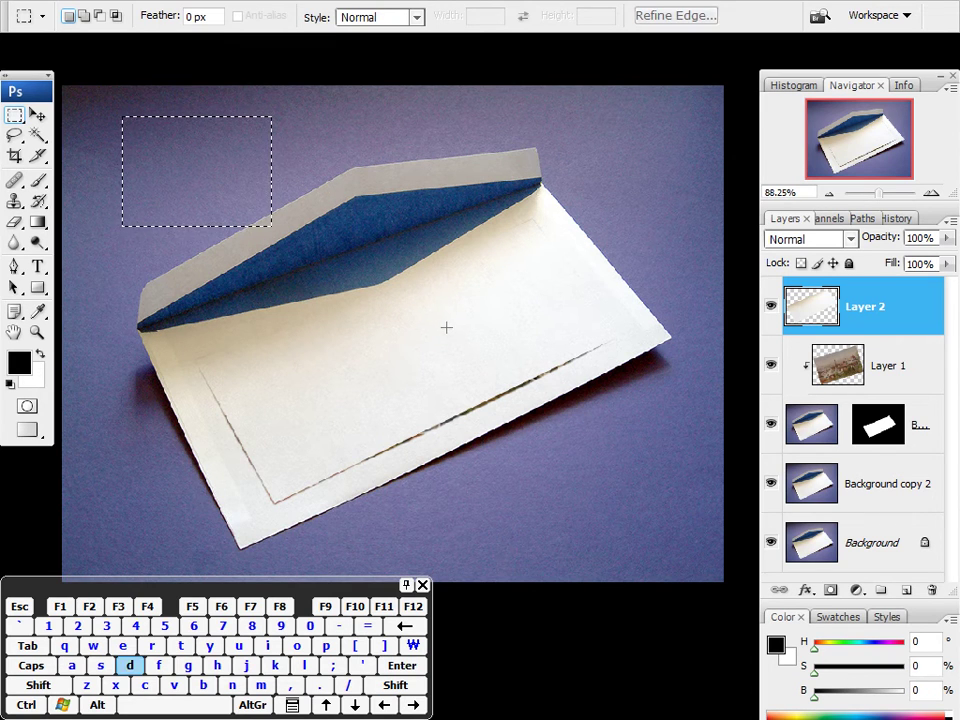
Step: Leave full screen mode, move the envelope window aside and bring the DSC02621.JPG window forward into clear view
key(f)
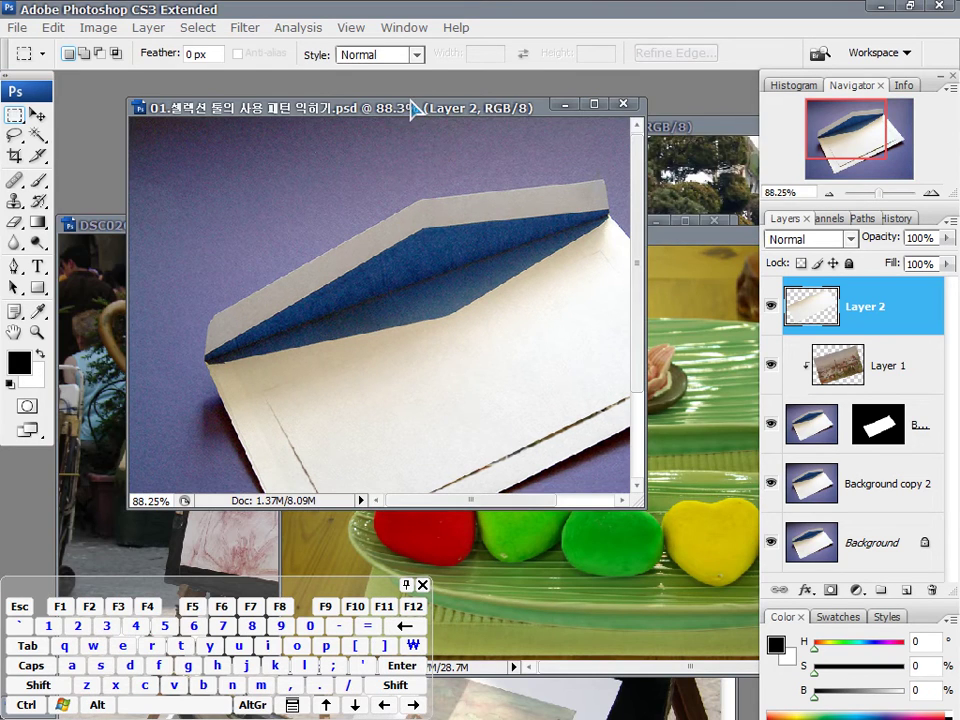
drag(410, 107, 589, 165)
drag(258, 228, 230, 106)
Step: Try a rectangular marquee across the two mounted city pictures, clear it and examine the outline of the larger white sheet
mouse_move(426, 260)
mouse_down()
mouse_move(508, 257)
mouse_move(495, 250)
mouse_move(589, 369)
mouse_move(668, 408)
mouse_up()
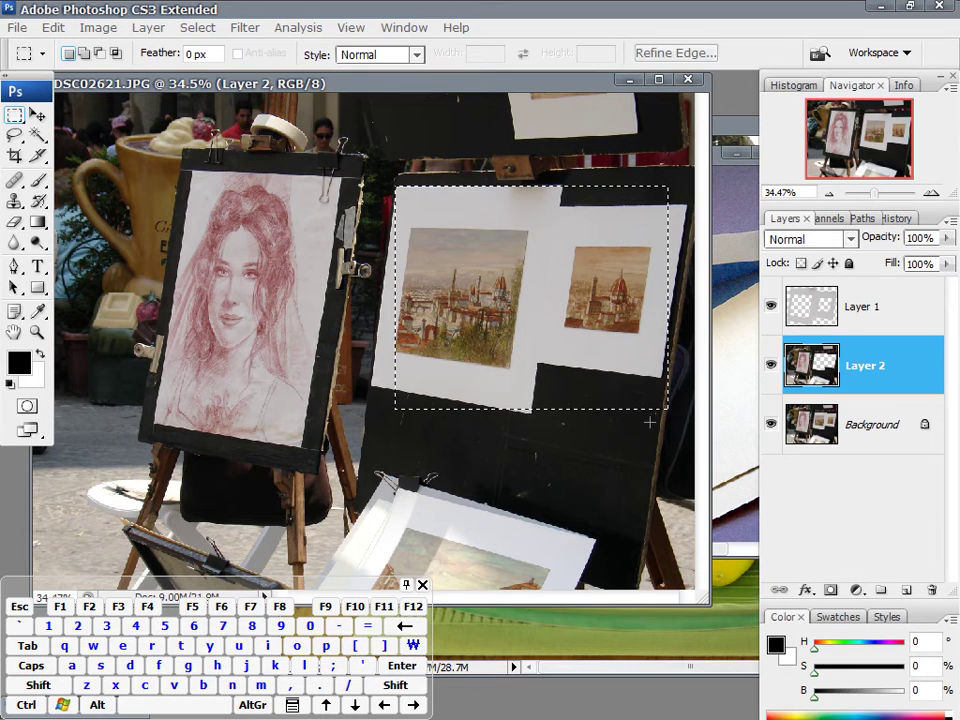
click(600, 432)
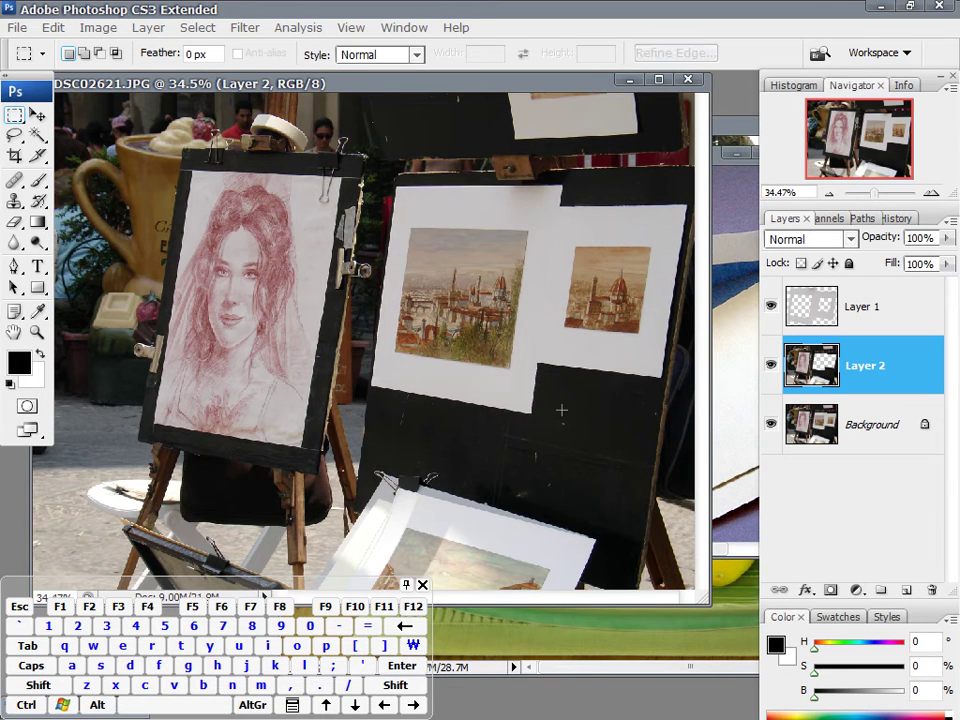
drag(443, 214, 434, 206)
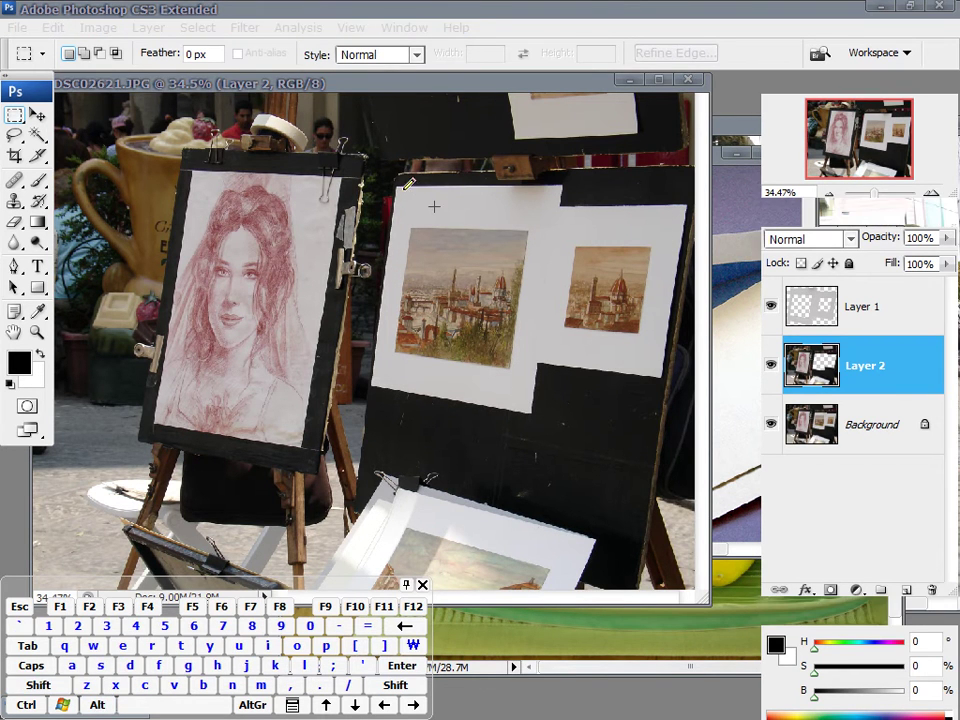
mouse_move(546, 191)
mouse_down()
mouse_move(547, 260)
mouse_move(528, 399)
mouse_move(392, 384)
mouse_up()
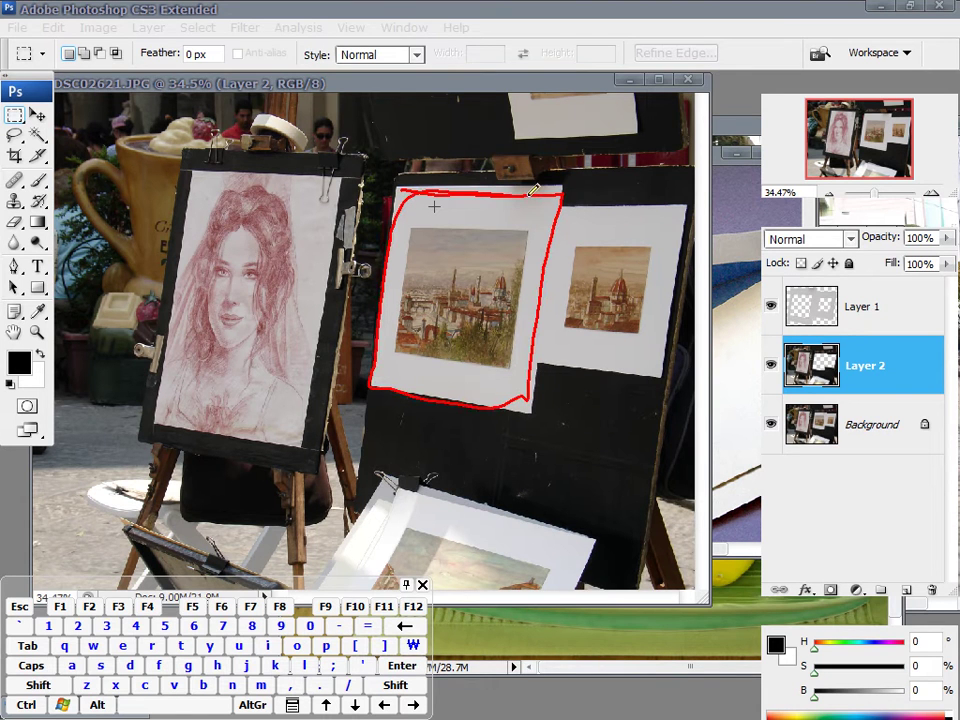
mouse_move(553, 197)
mouse_down()
mouse_move(686, 230)
mouse_move(553, 340)
mouse_up()
key(Escape)
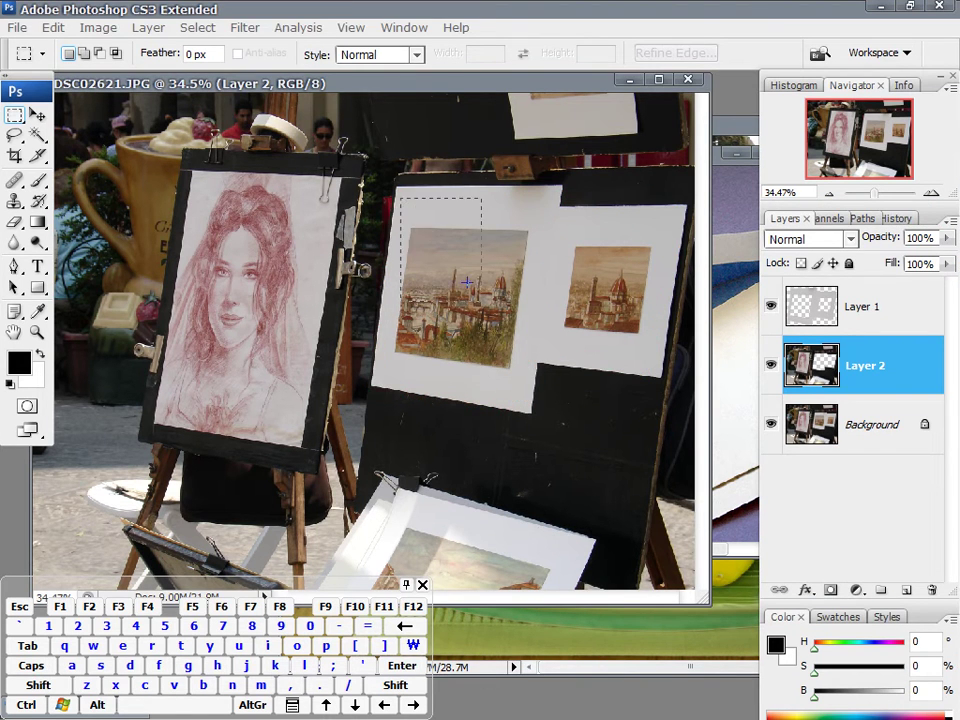
Step: Try a rectangular marquee around the larger white sheet and clear the selection
drag(395, 186, 565, 412)
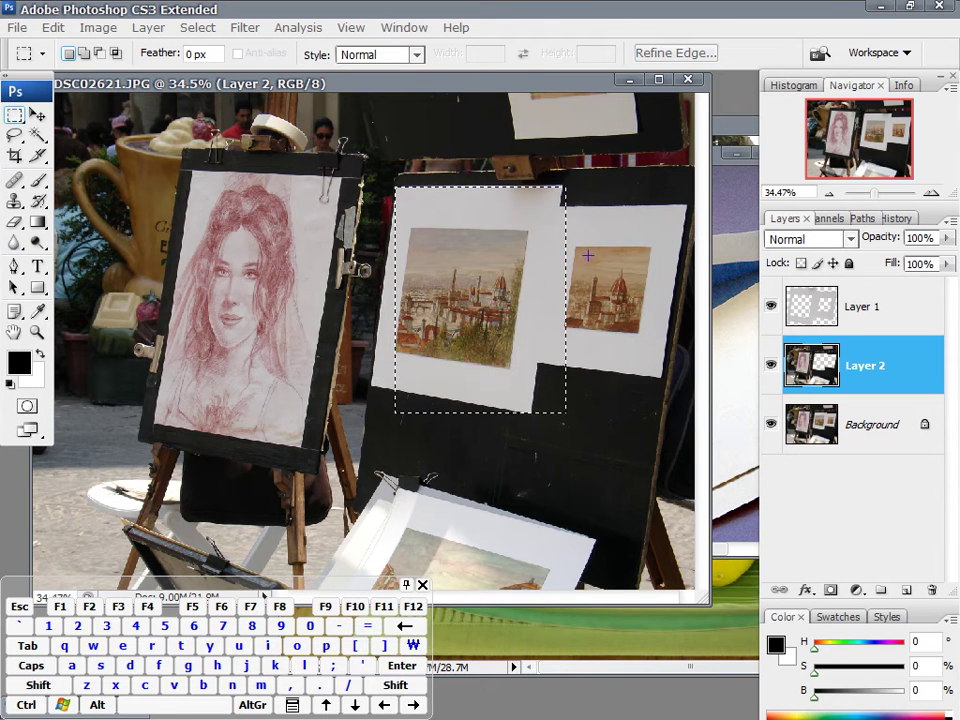
click(589, 229)
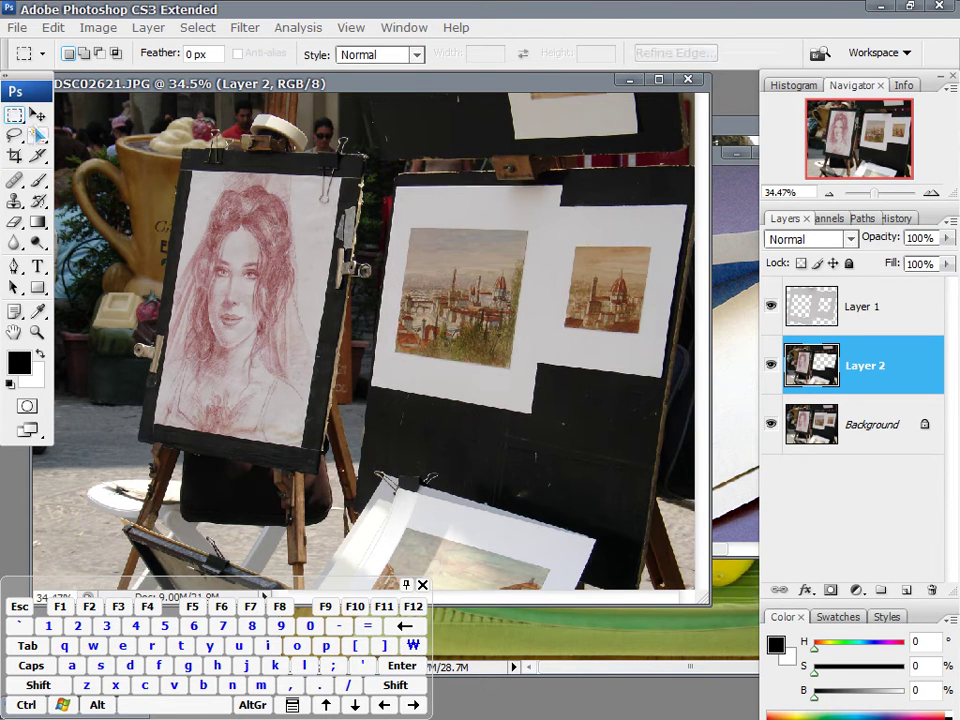
click(17, 116)
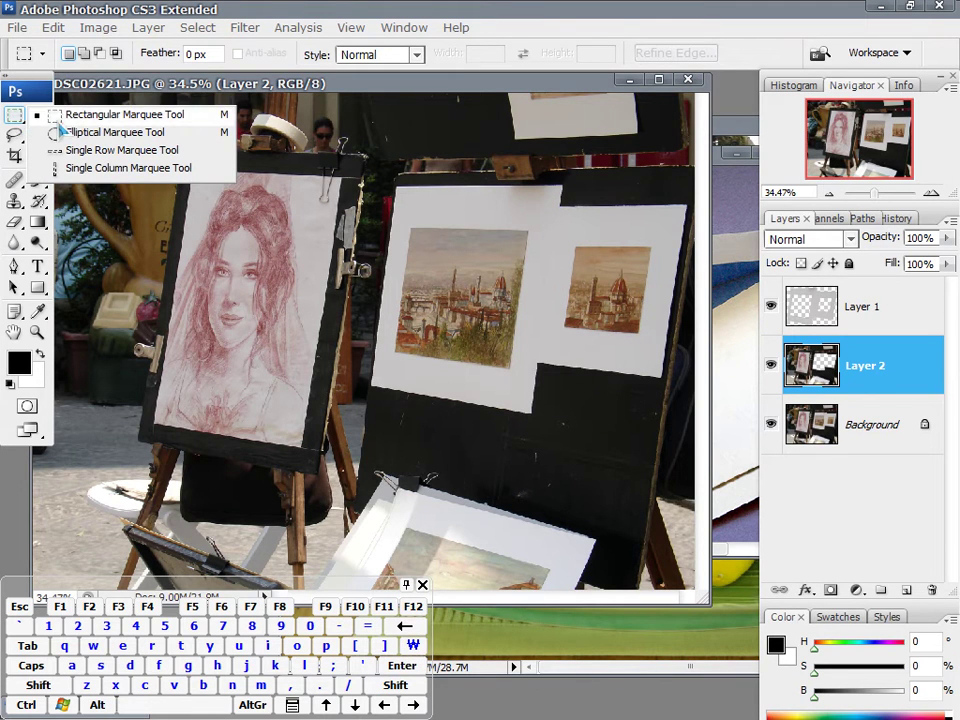
Step: Outline the joined white sheets around both city pictures with the Polygonal Lasso, following their corners to a closed selection
click(16, 137)
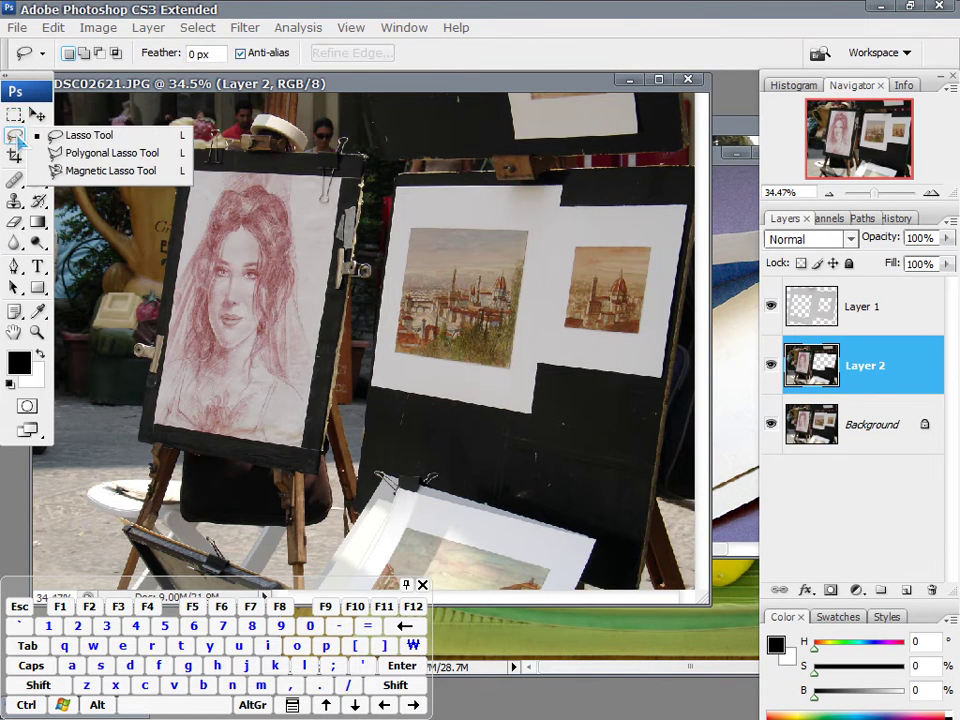
click(103, 156)
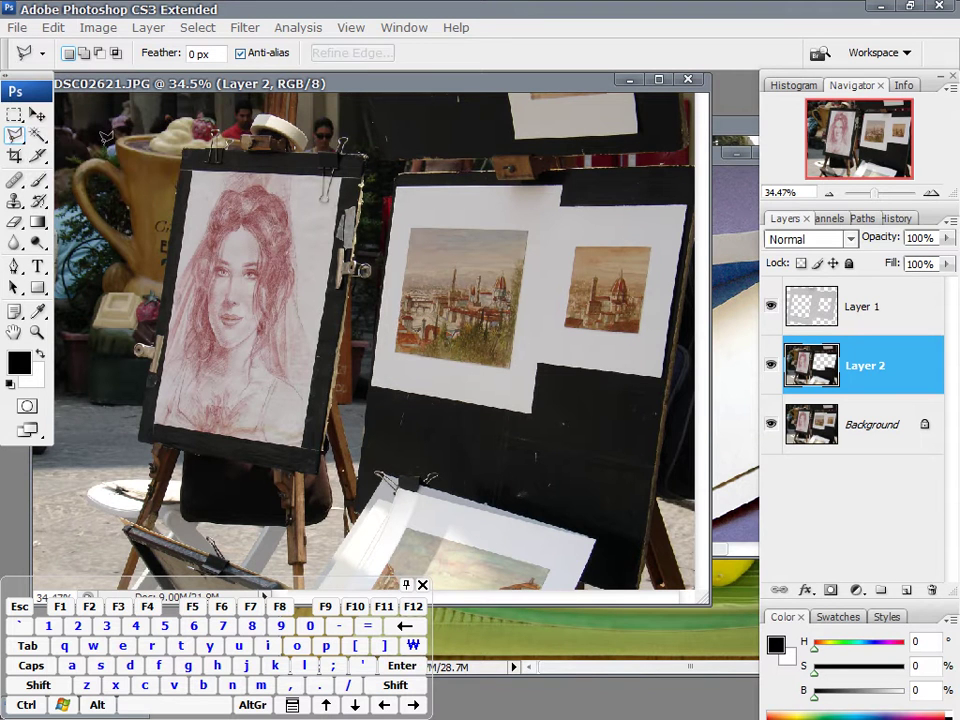
click(373, 377)
click(396, 176)
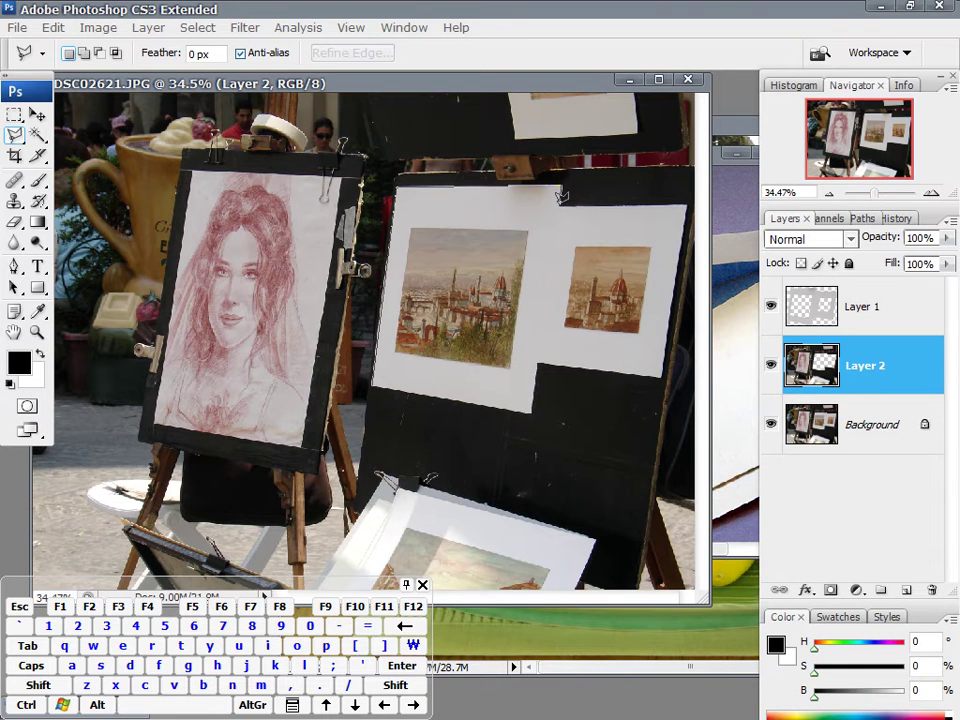
click(562, 201)
click(660, 378)
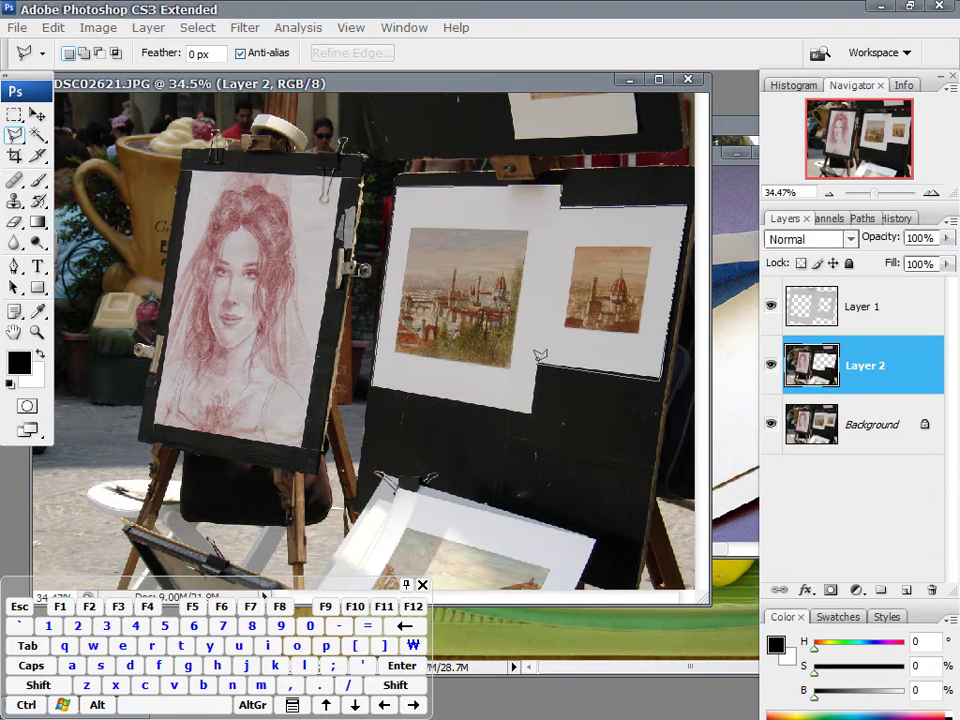
click(531, 409)
double_click(371, 378)
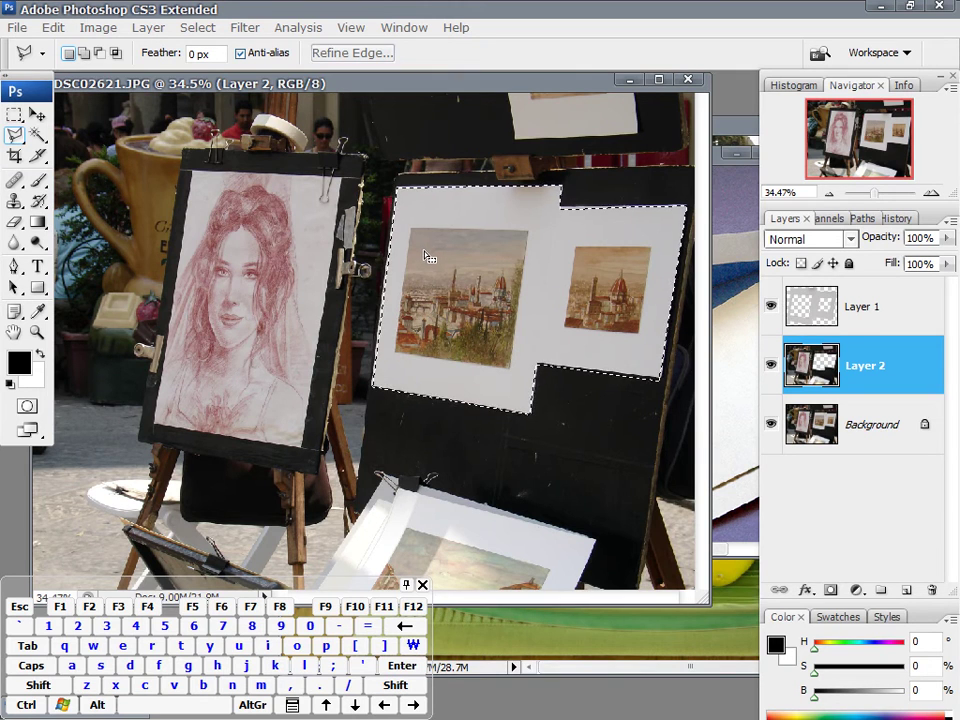
key(alt)
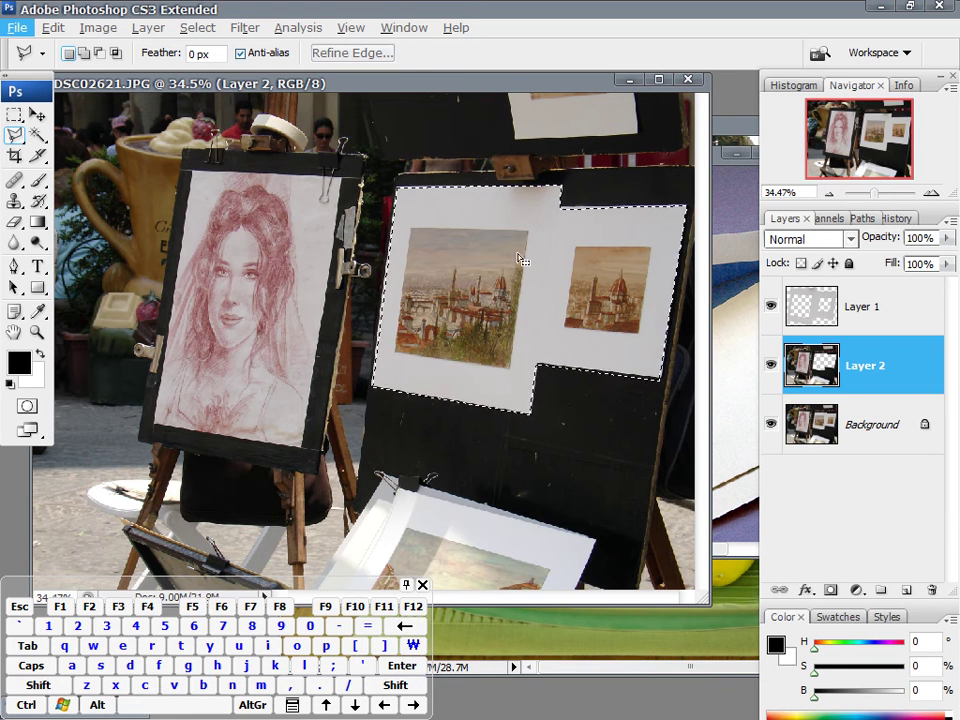
key(shift+alt)
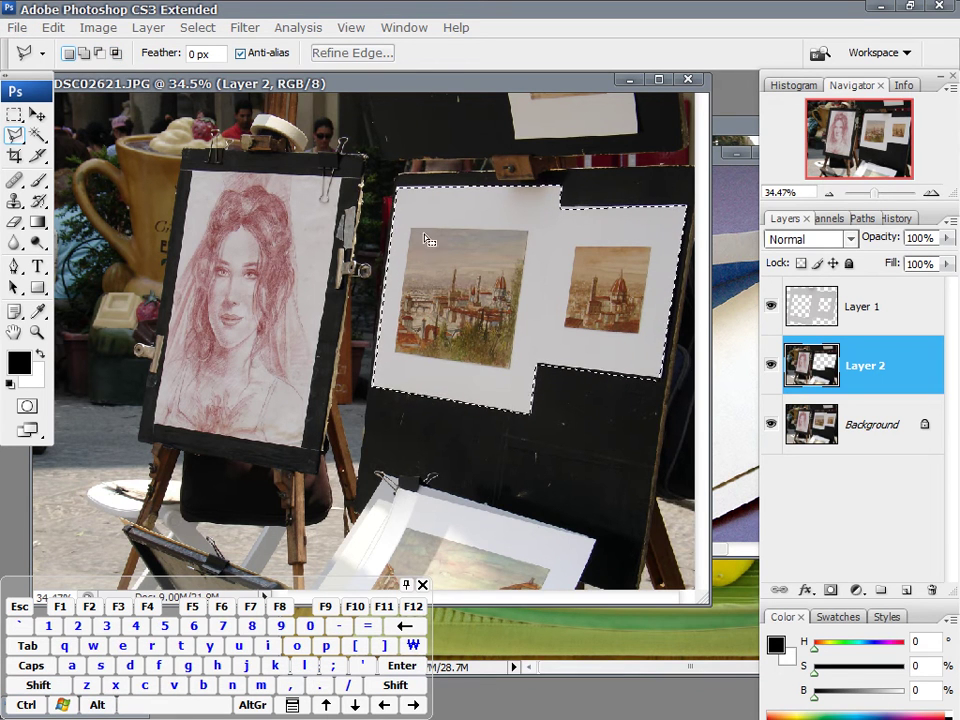
mouse_move(413, 201)
mouse_down()
mouse_move(388, 348)
mouse_move(502, 383)
mouse_move(524, 194)
mouse_up()
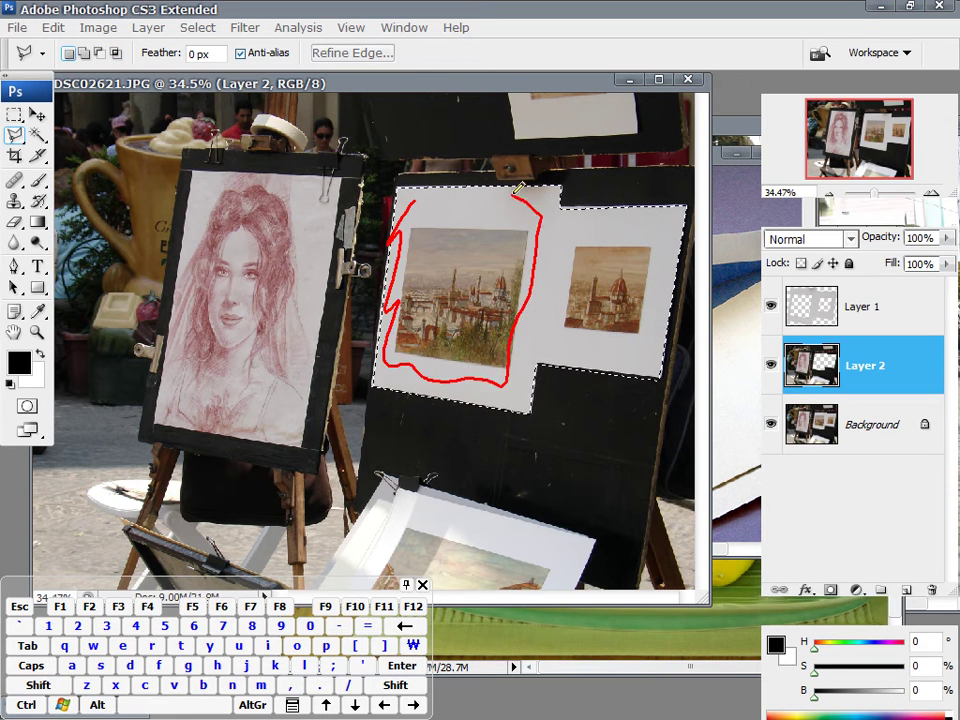
drag(615, 285, 452, 282)
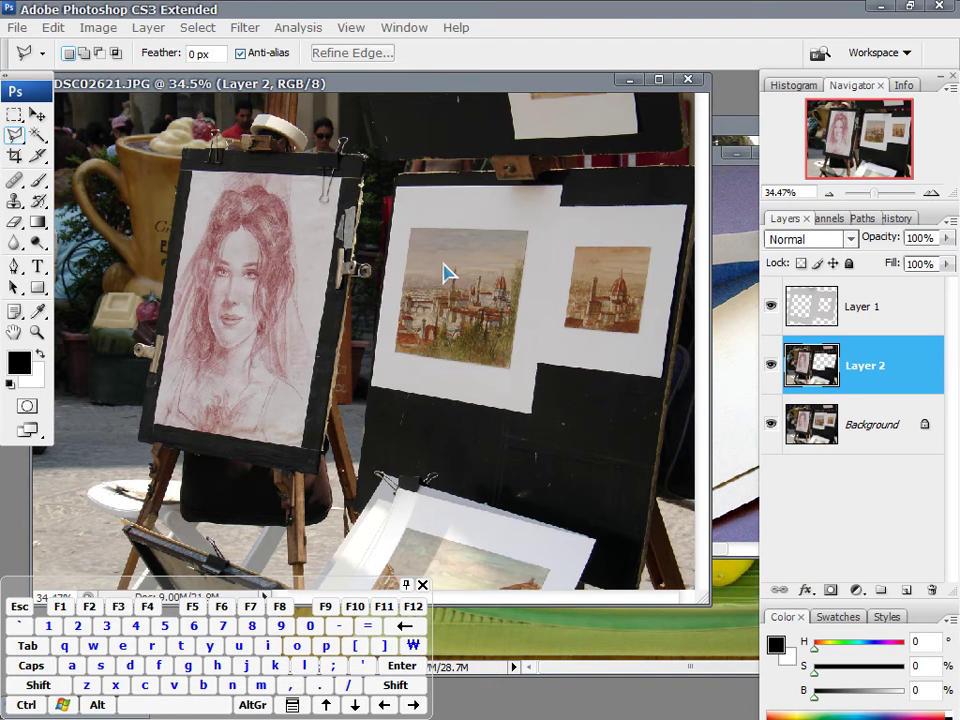
Step: Subtract the large and the small city pictures from the sheet selection by outlining each with the Polygonal Lasso
key(alt)
mouse_move(413, 221)
mouse_down()
mouse_move(529, 212)
mouse_move(511, 363)
mouse_move(390, 345)
mouse_move(415, 220)
mouse_up()
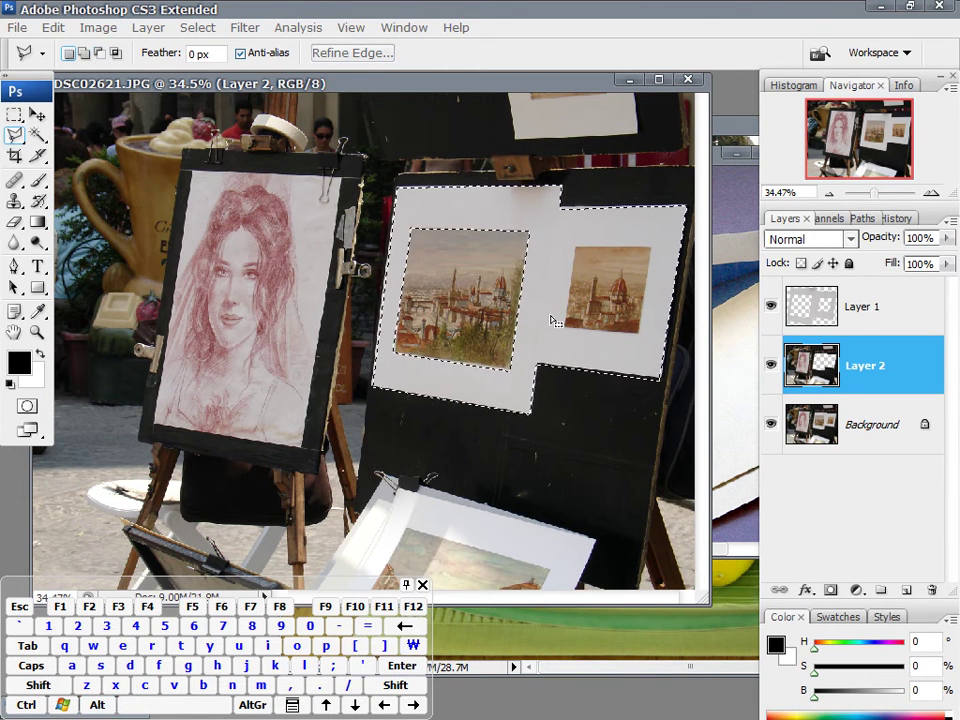
key(alt)
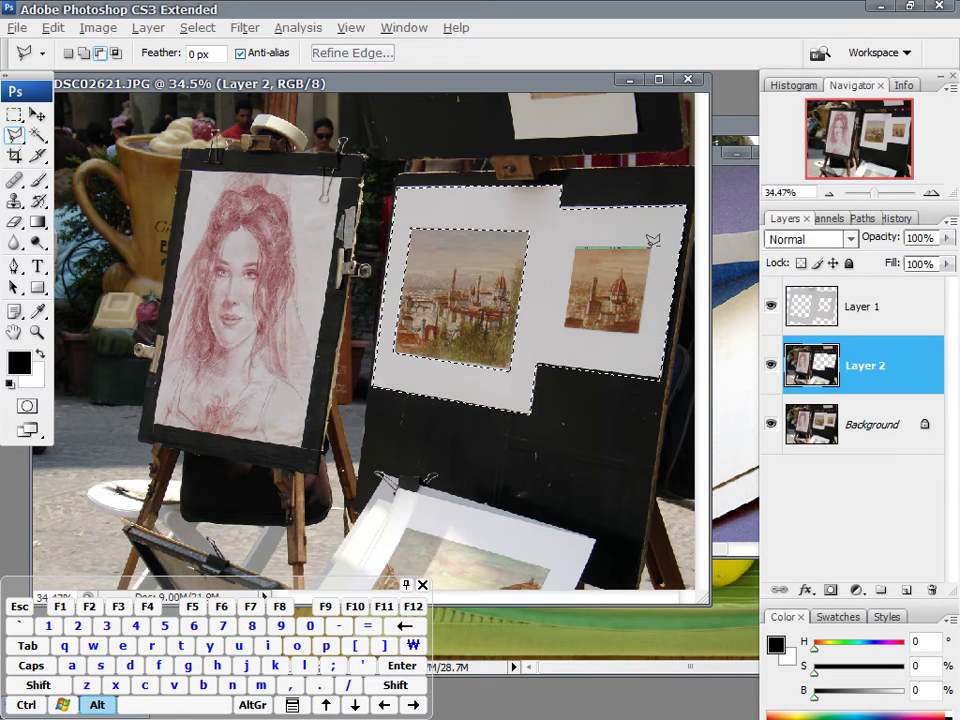
mouse_move(636, 331)
mouse_down()
mouse_move(562, 321)
mouse_move(582, 245)
mouse_up()
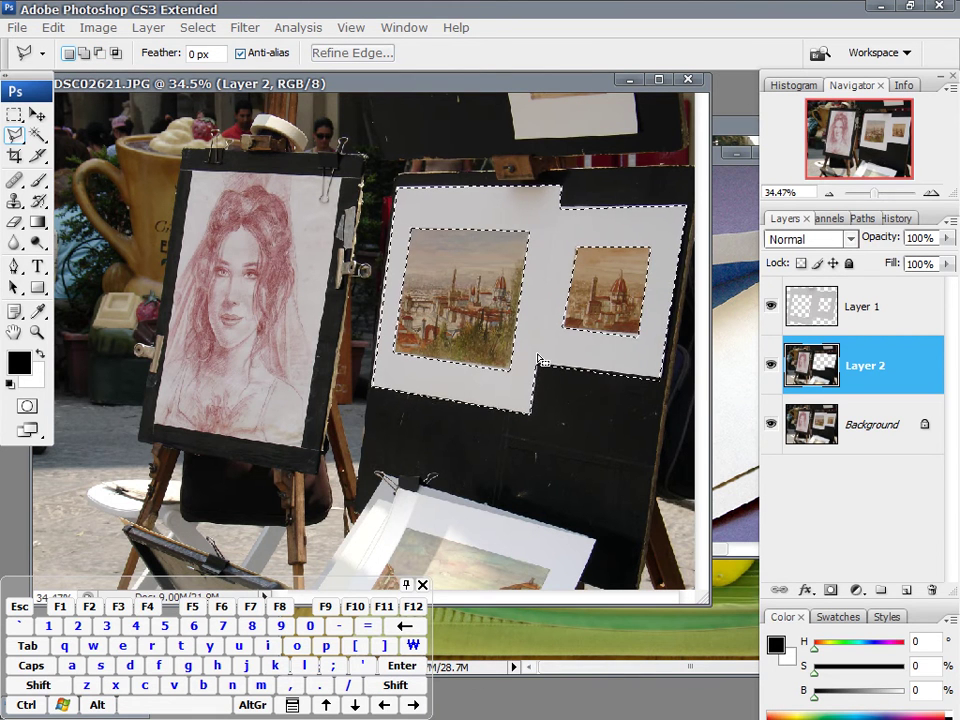
Step: Copy the selected white sheet area from the Background layer to a new layer, view it alone and delete it
click(868, 428)
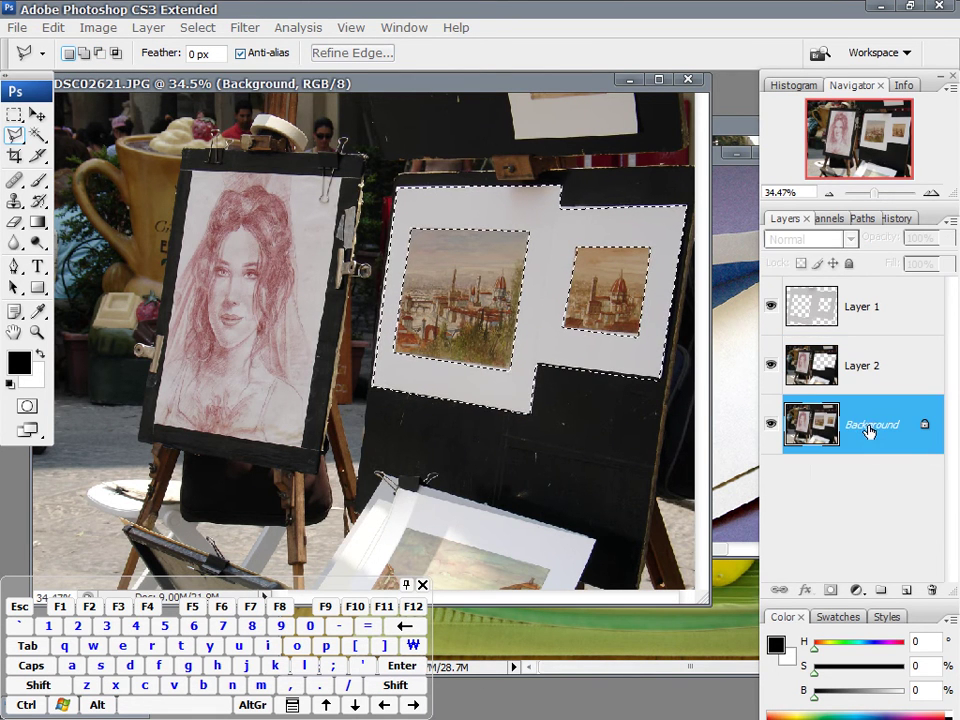
key(ctrl+j)
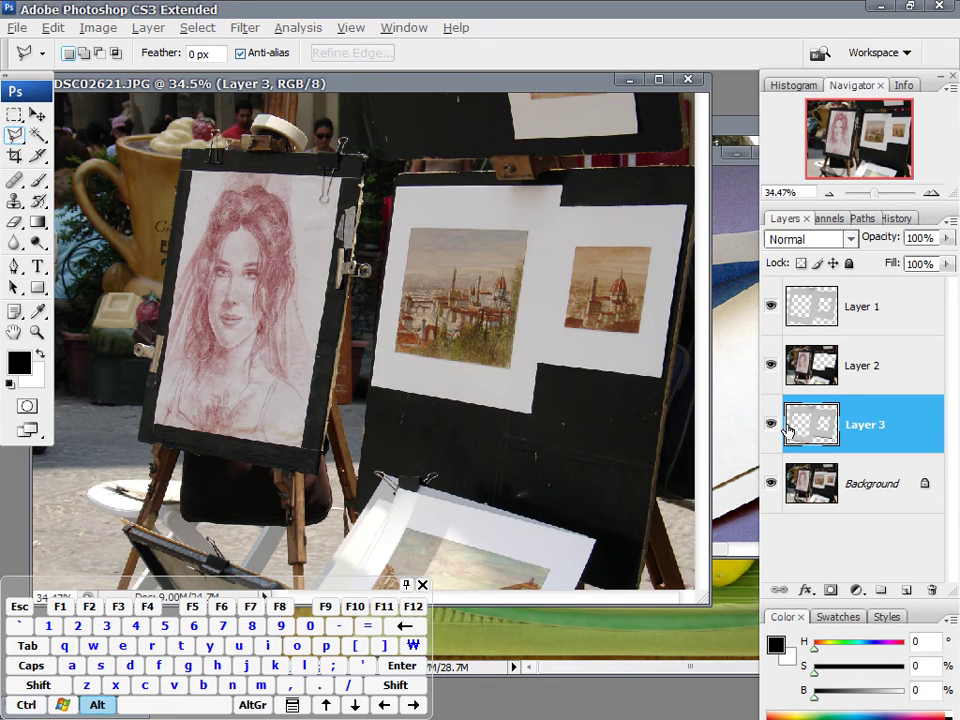
alt+click(772, 425)
alt+click(774, 425)
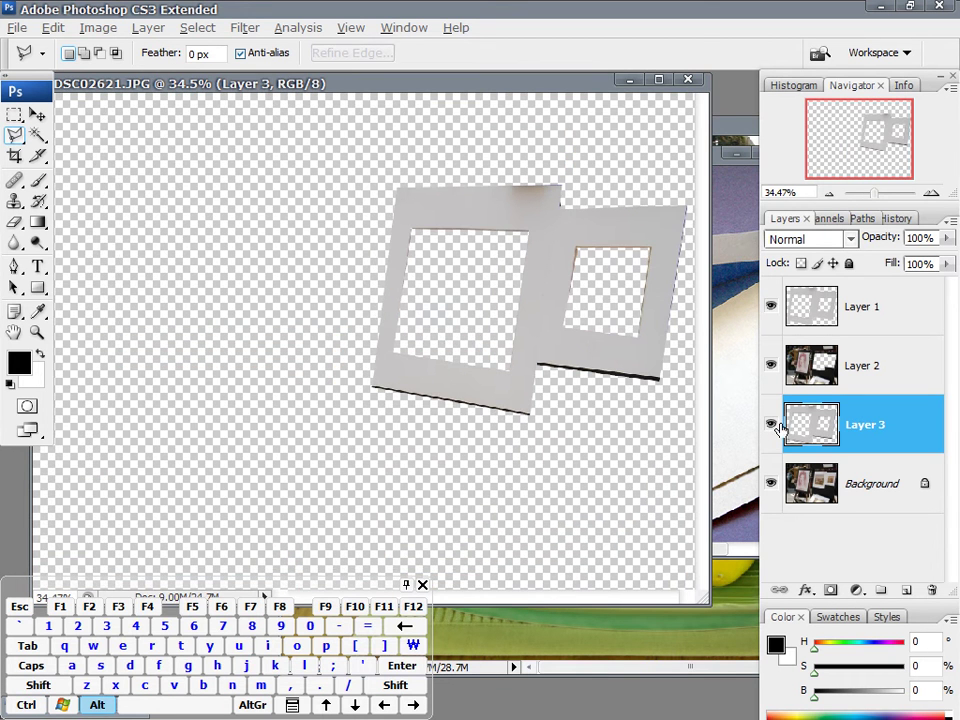
alt+click(931, 590)
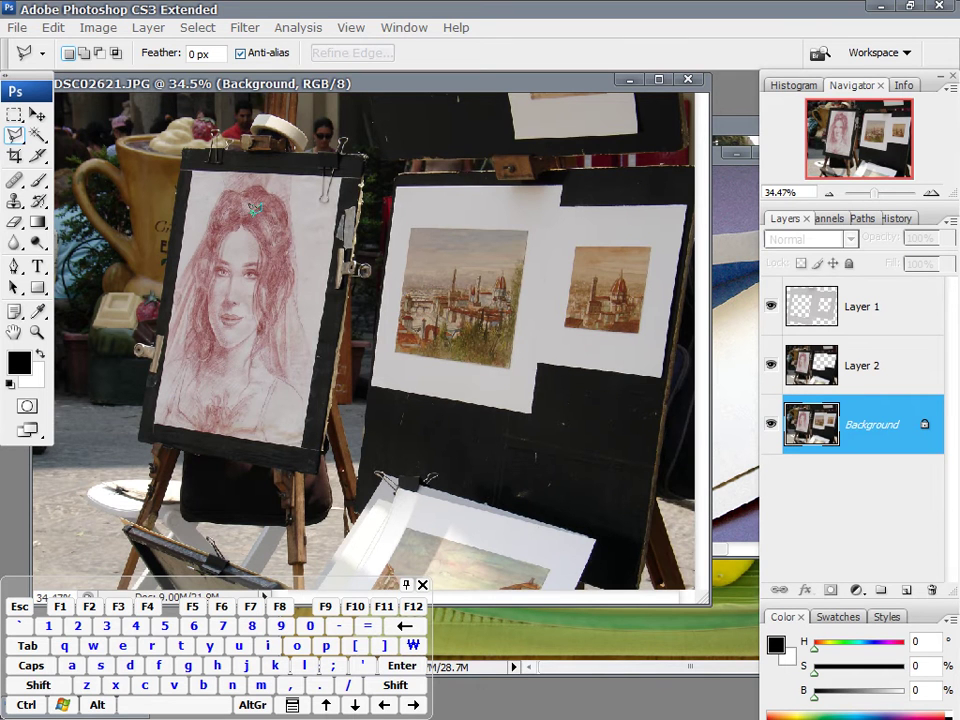
Step: Switch to the Magic Wand tool and enlarge the view of the two mounted city pictures
click(23, 140)
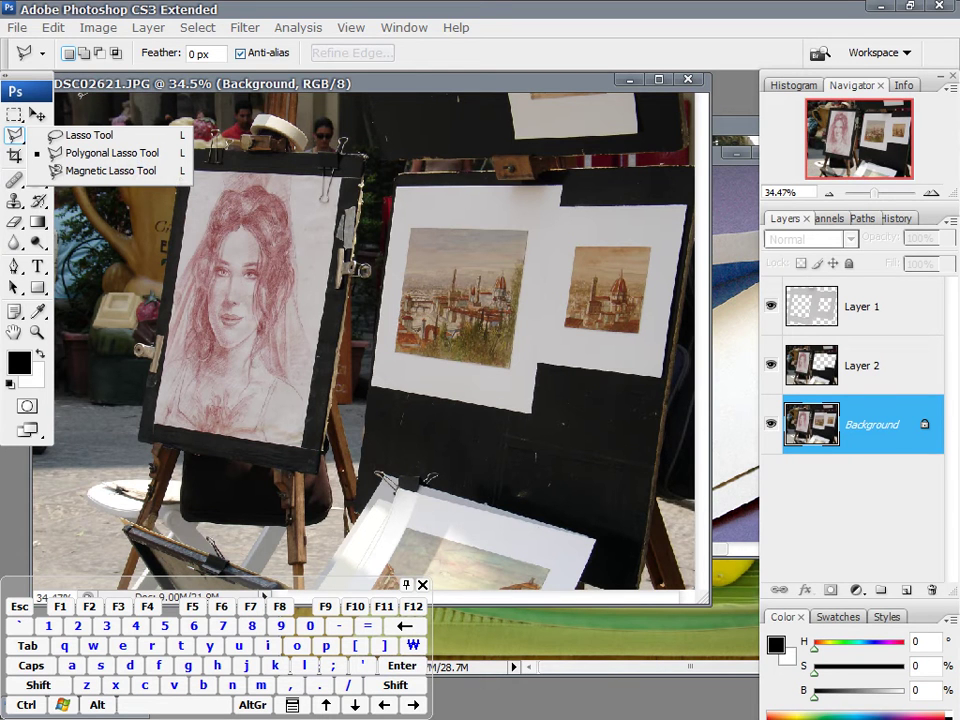
click(38, 134)
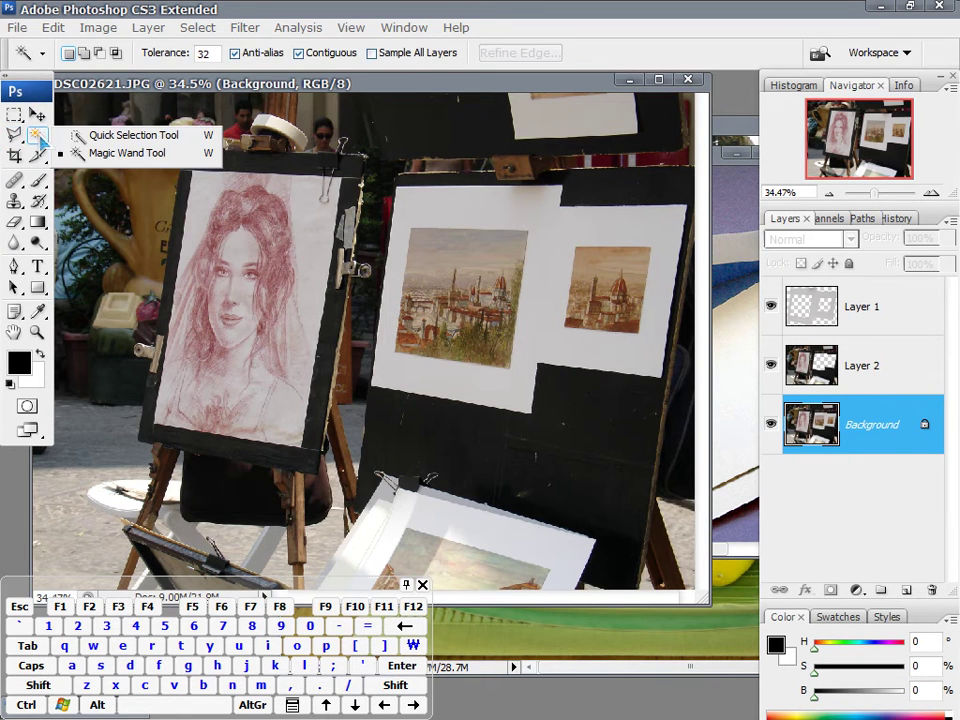
click(126, 154)
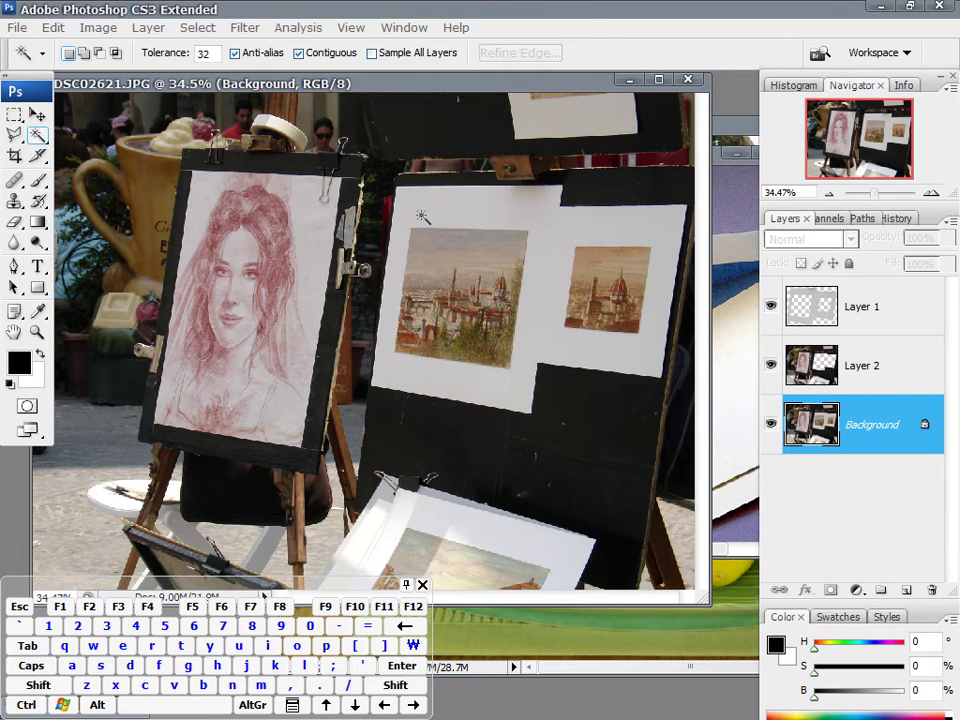
key(ctrl+space)
drag(443, 283, 660, 424)
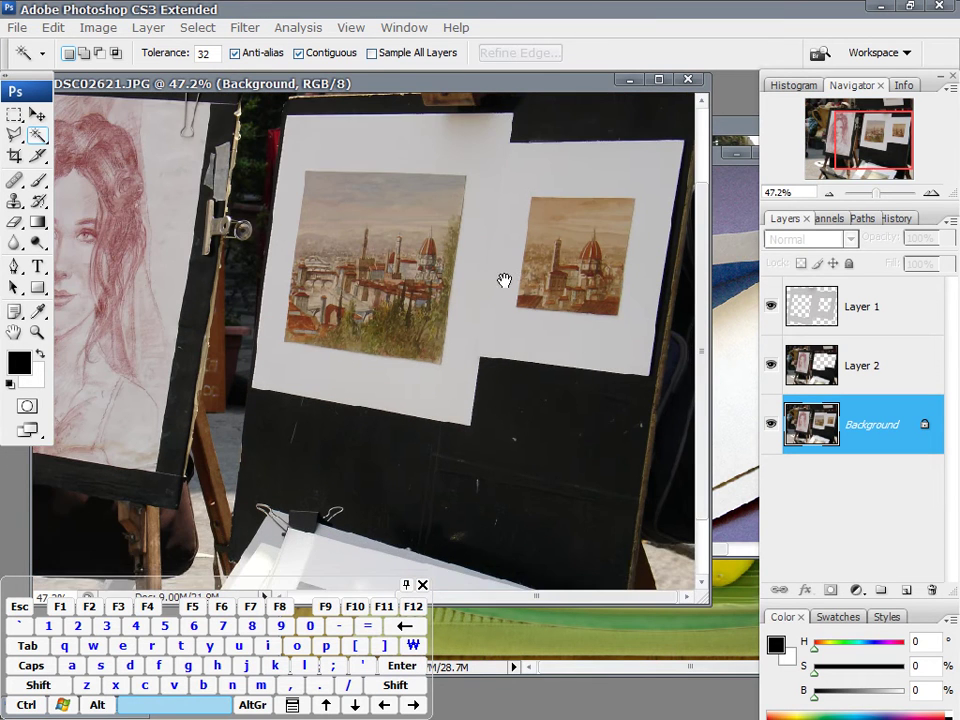
scroll(505, 287, up, 2)
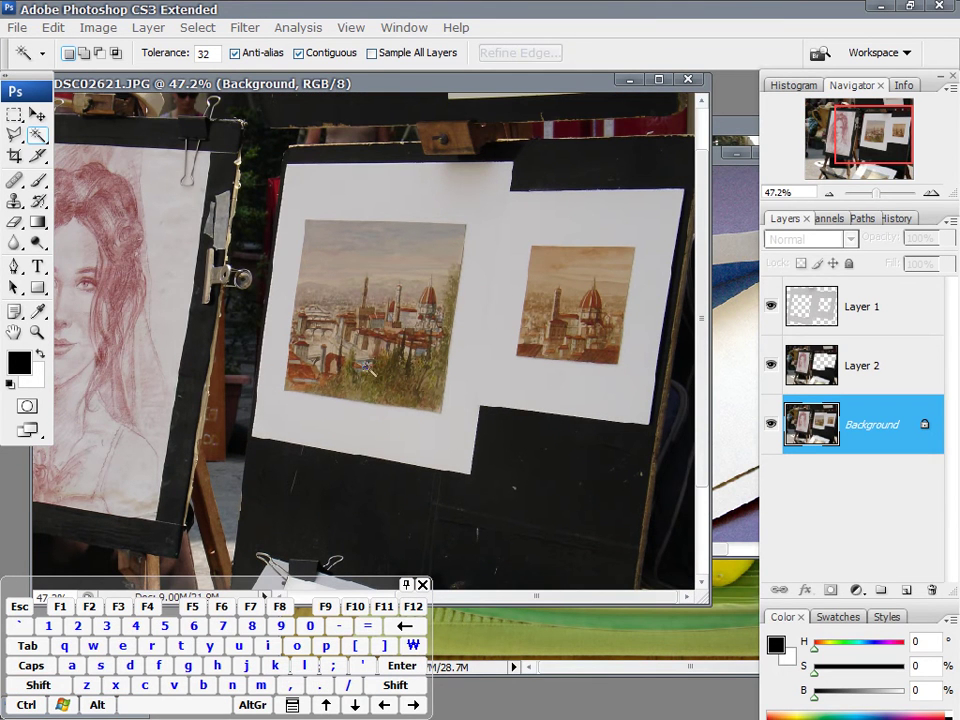
mouse_move(325, 227)
mouse_down()
mouse_move(451, 270)
mouse_move(434, 377)
mouse_move(322, 305)
mouse_up()
mouse_move(288, 405)
mouse_down()
mouse_move(279, 308)
mouse_move(321, 209)
mouse_move(445, 181)
mouse_move(469, 205)
mouse_move(472, 370)
mouse_up()
mouse_move(298, 472)
mouse_down()
mouse_move(331, 464)
mouse_move(315, 514)
mouse_move(316, 458)
mouse_up()
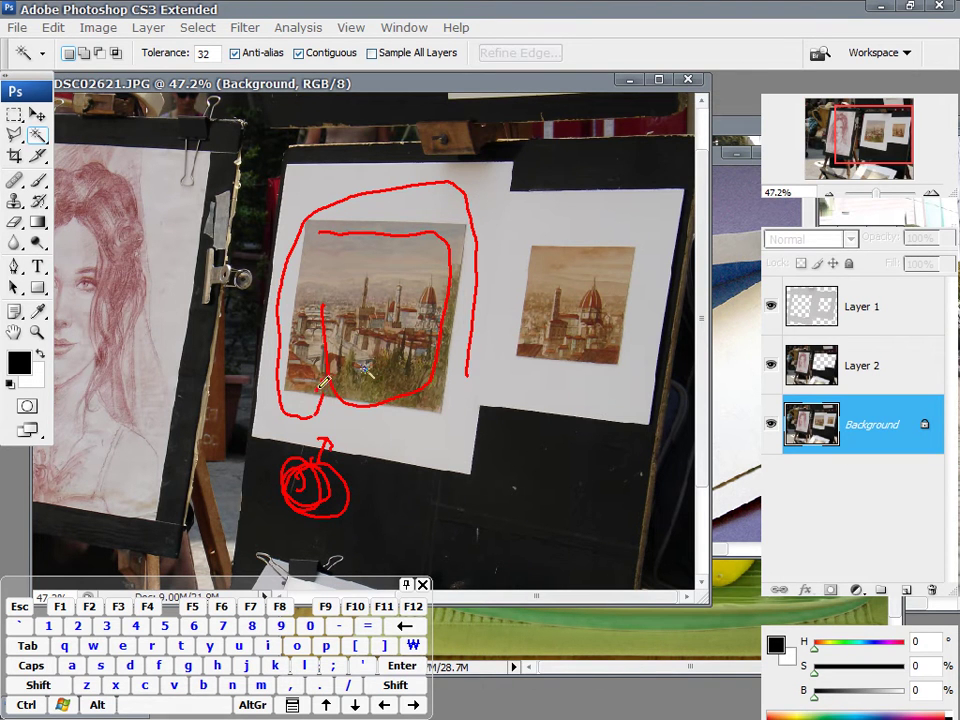
key(Escape)
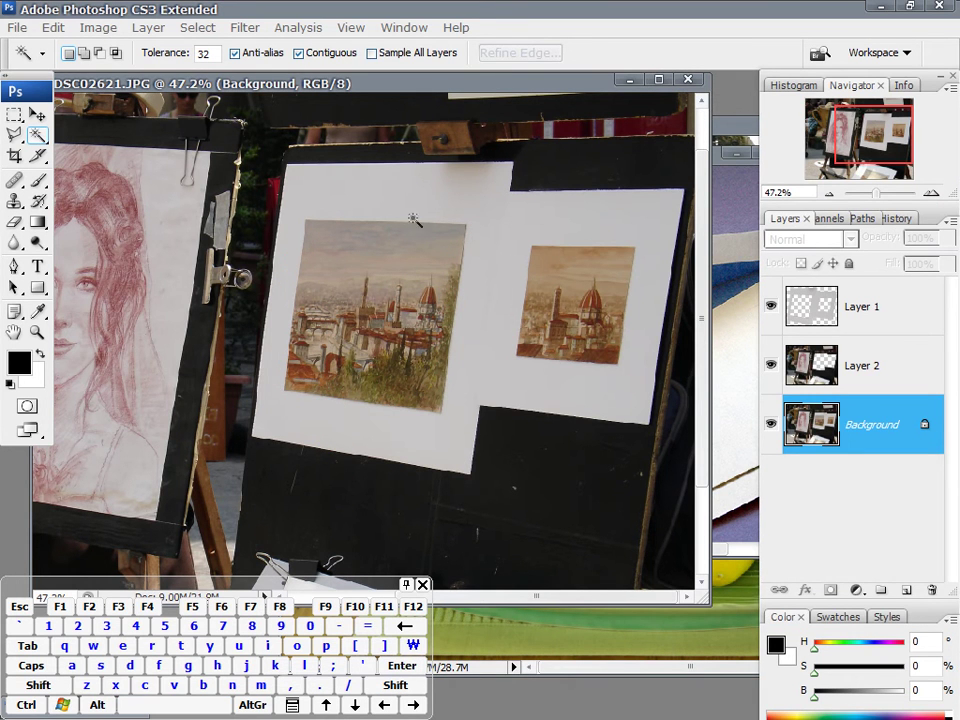
Step: Try the Magic Wand on the white sheets around the two city pictures and clear the selection
click(437, 199)
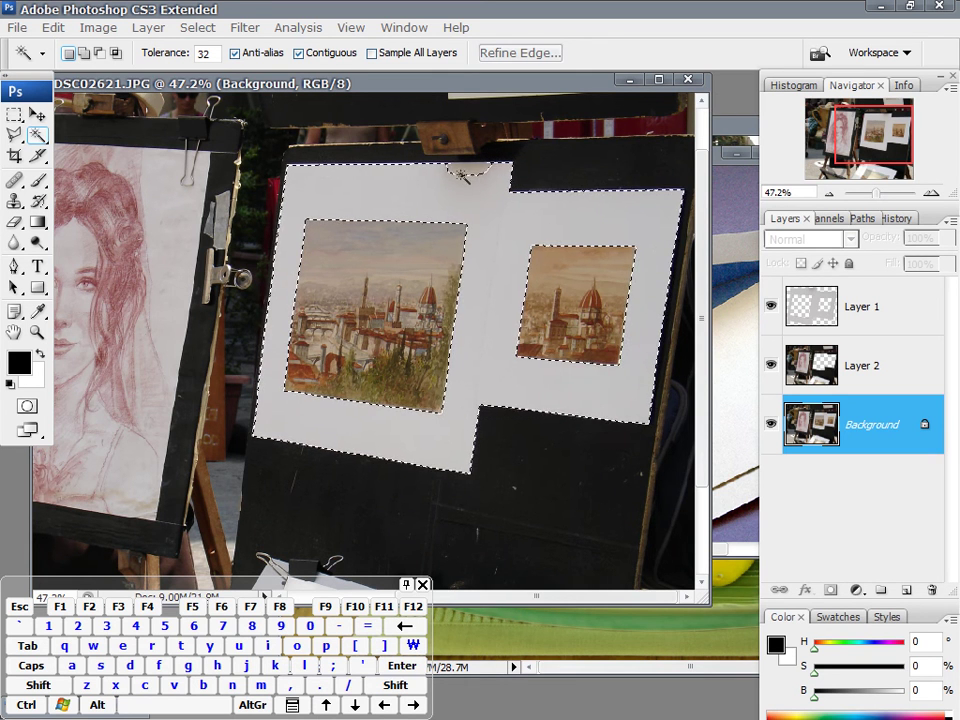
key(ctrl+space)
key(ctrl+d)
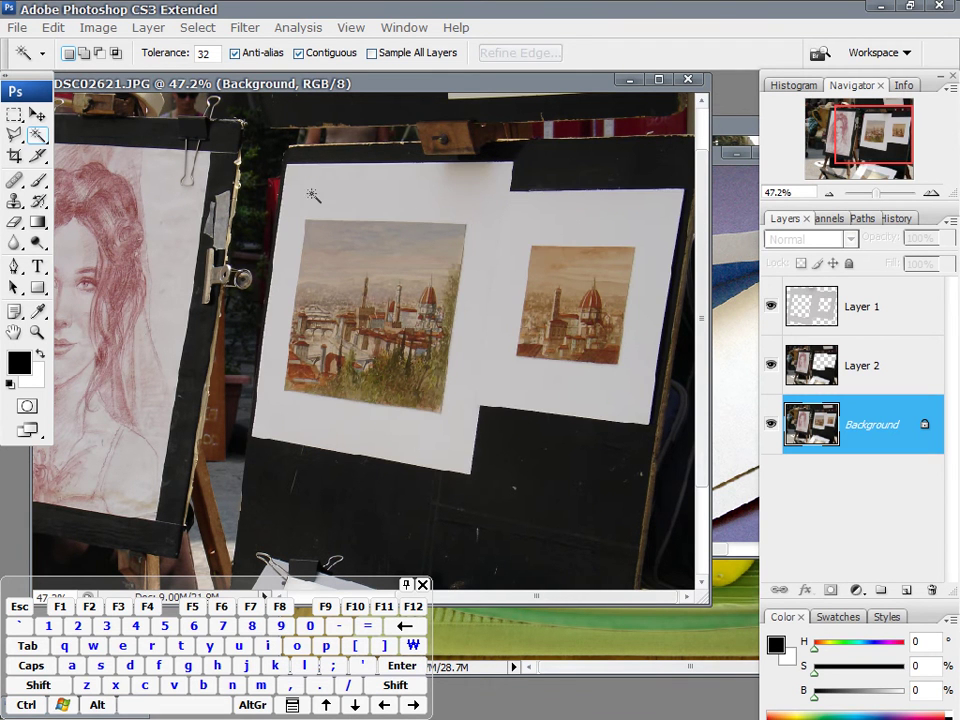
Step: Select the white sheets around both pictures with the Magic Wand and add the shaded patch at the larger sheet's upper edge
click(460, 210)
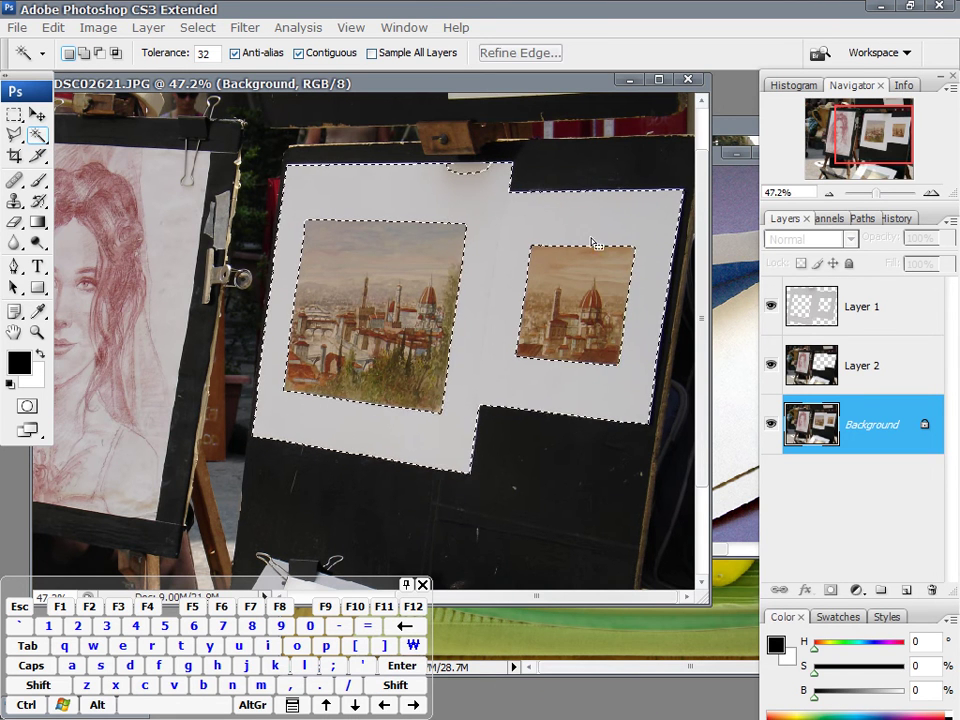
key(ctrl+space)
drag(412, 133, 555, 263)
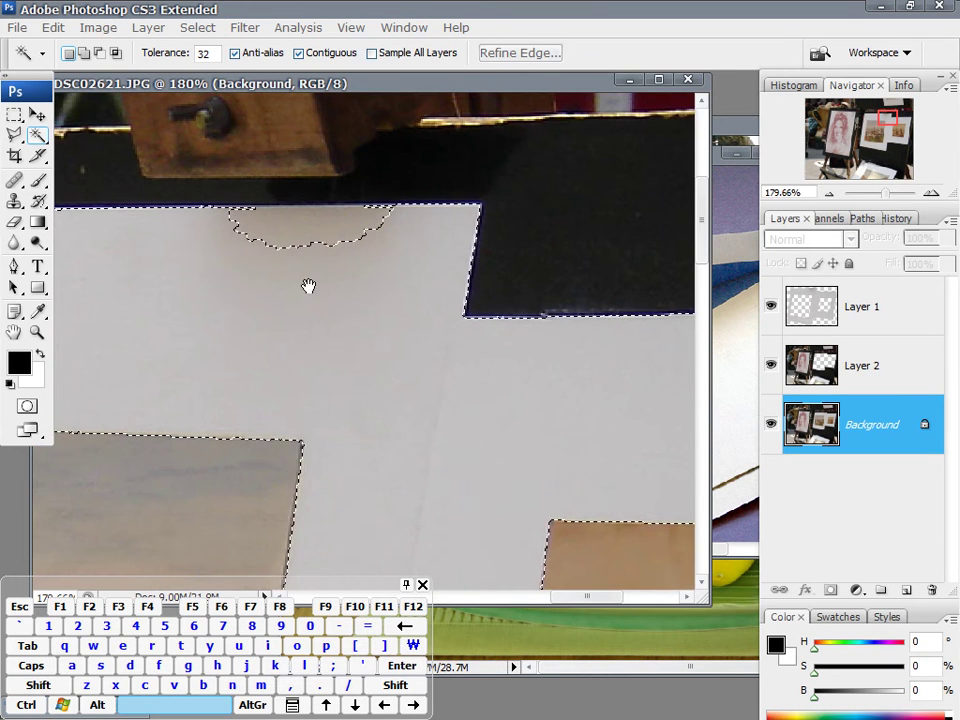
drag(311, 285, 409, 286)
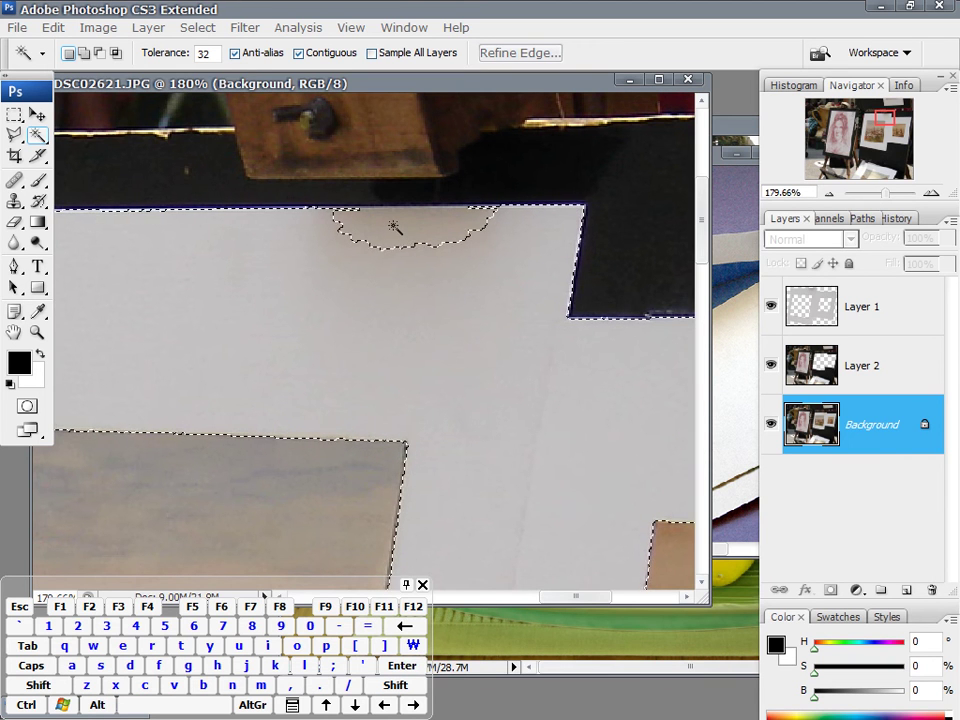
key(shift)
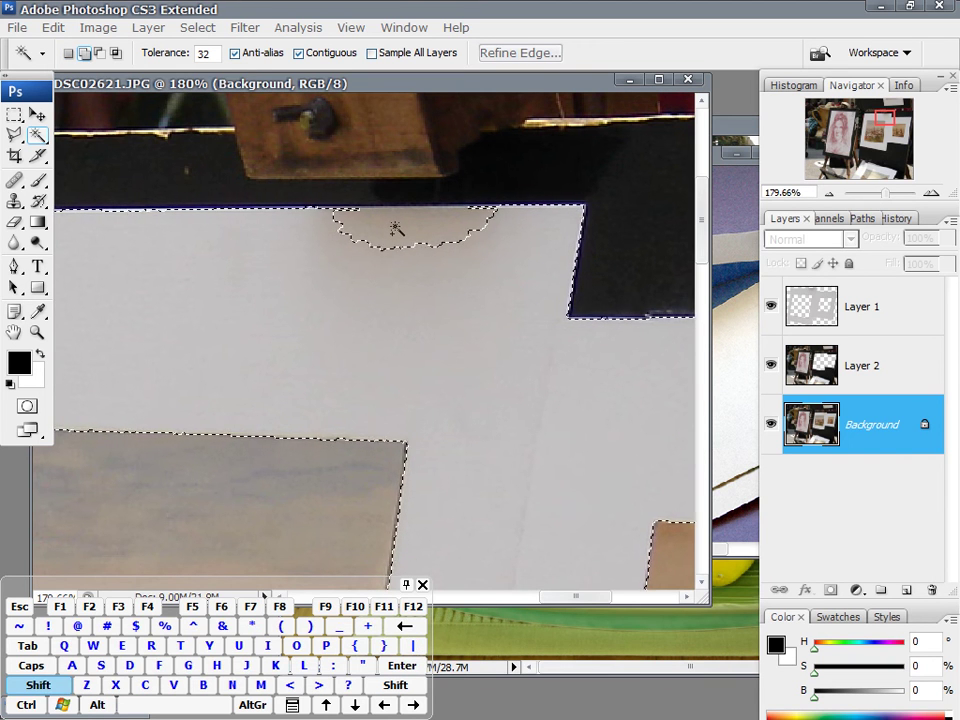
shift+click(395, 228)
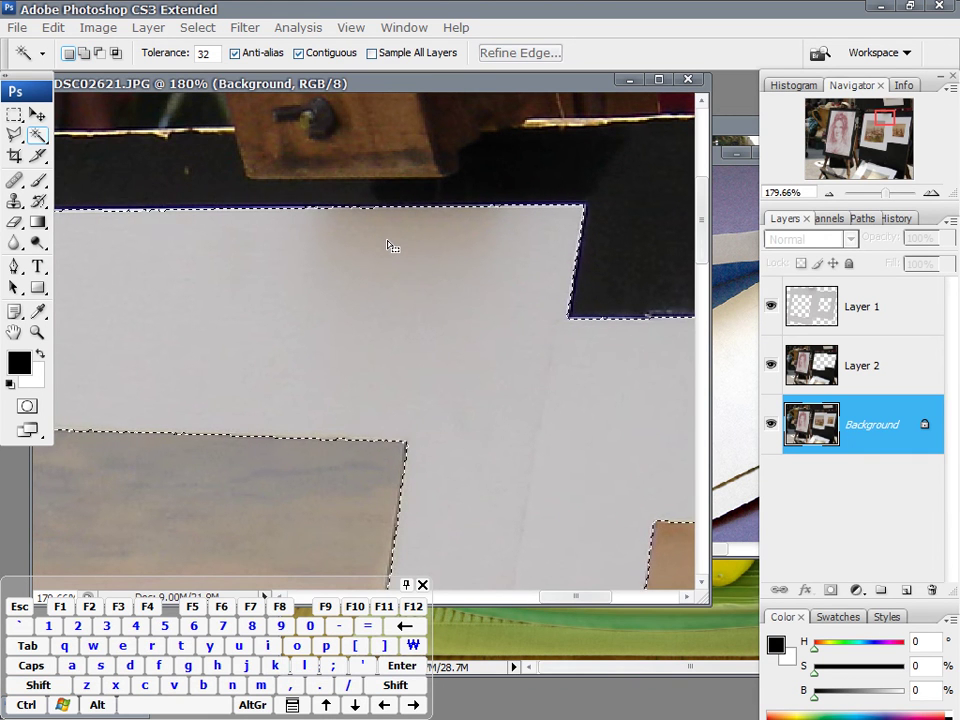
key(space)
right_click(352, 308)
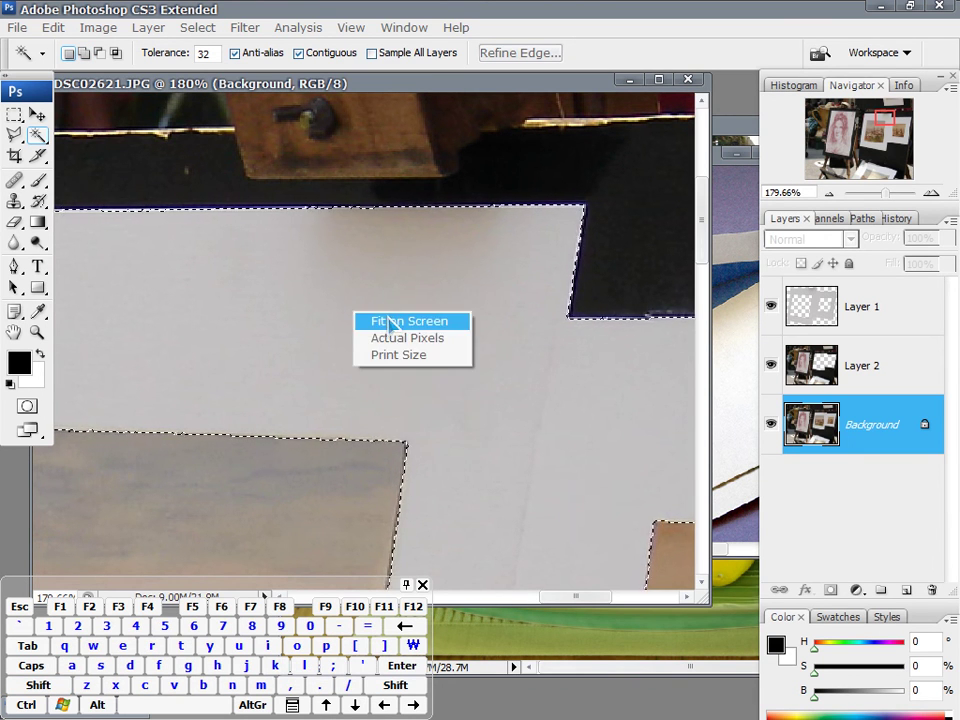
click(395, 319)
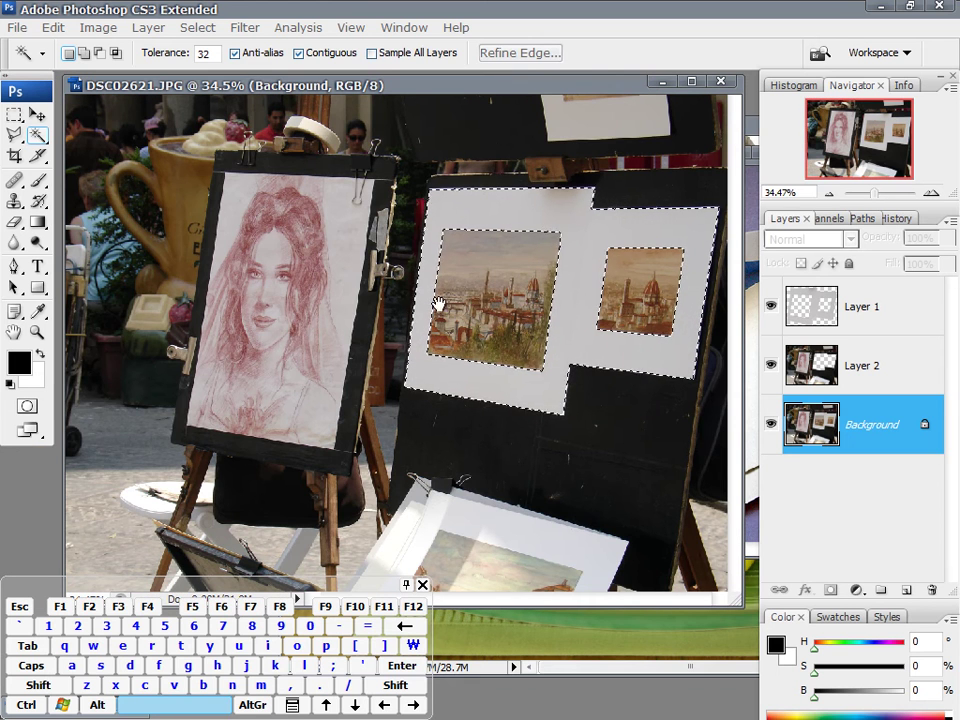
key(shift+alt)
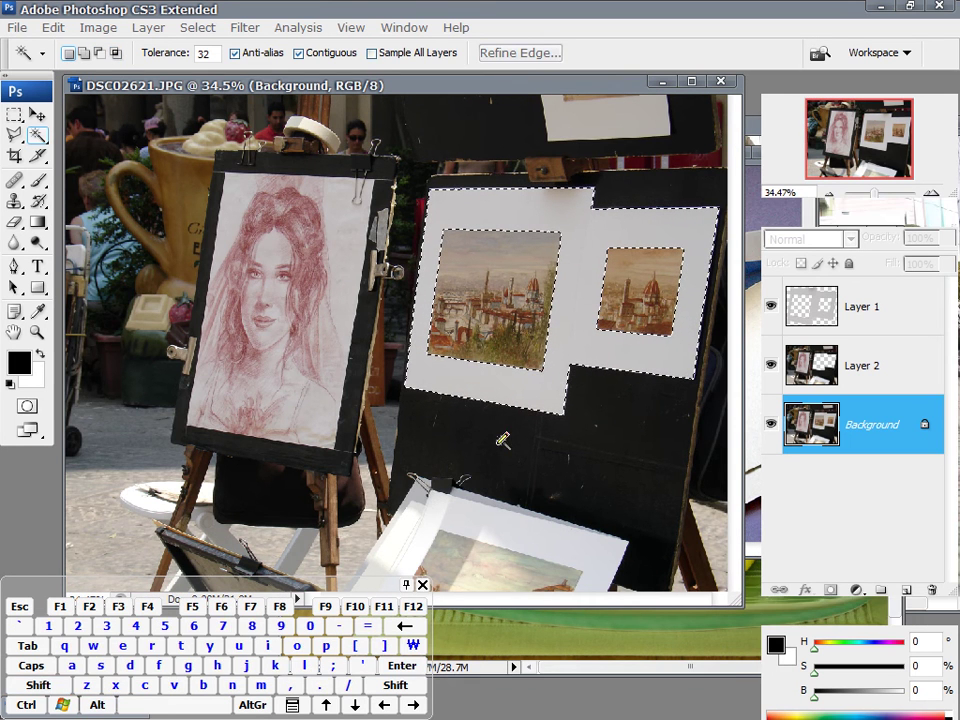
drag(520, 433, 540, 482)
drag(566, 441, 584, 477)
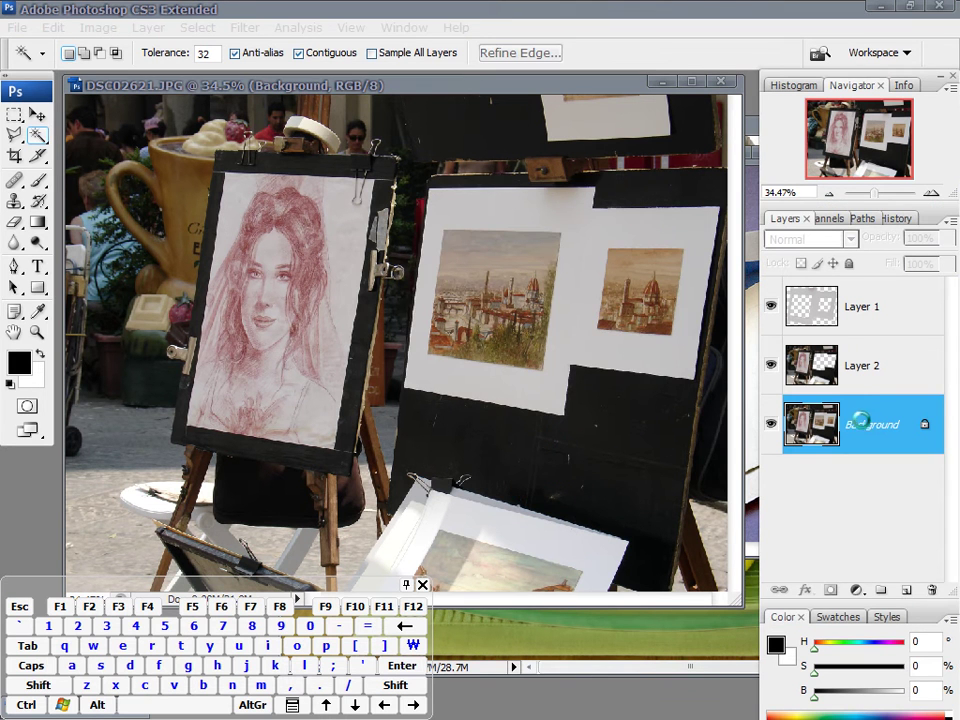
Step: Copy the selected white sheets from the Background layer to a new layer and view it alone before showing all layers again
key(ctrl+j)
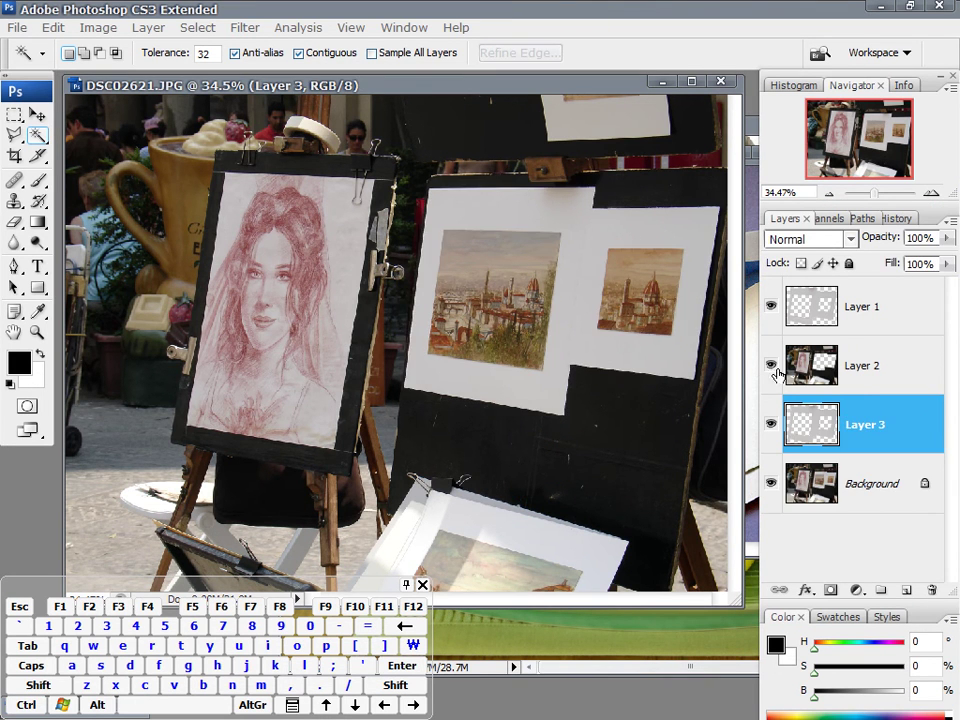
alt+click(771, 426)
alt+click(771, 426)
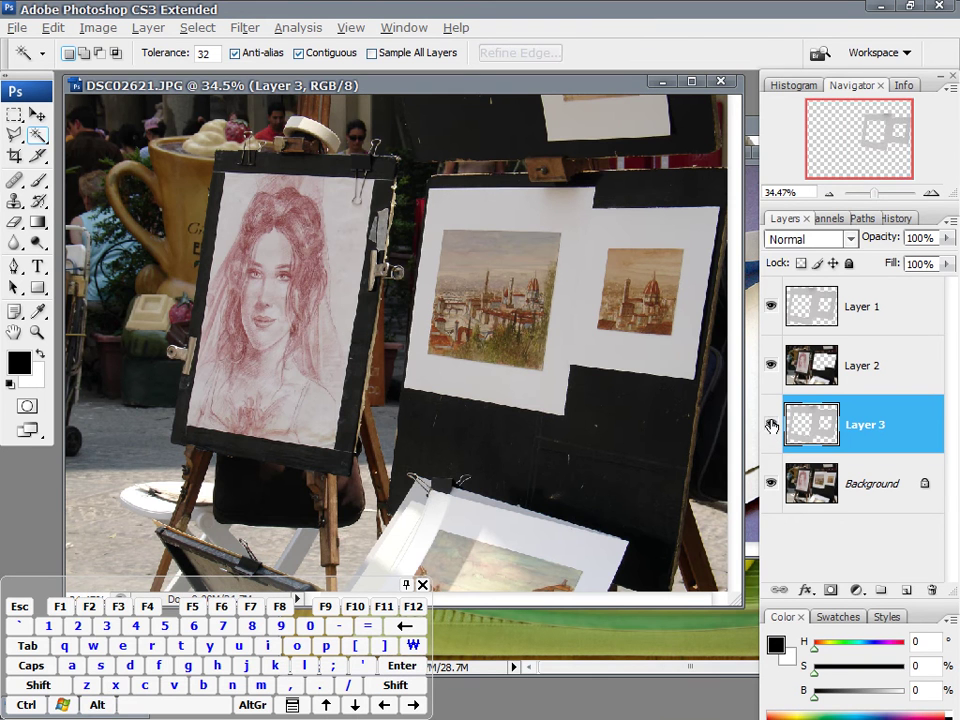
key(shift+alt+d)
mouse_move(476, 206)
mouse_down()
mouse_move(570, 195)
mouse_move(521, 372)
mouse_move(430, 280)
mouse_move(445, 220)
mouse_up()
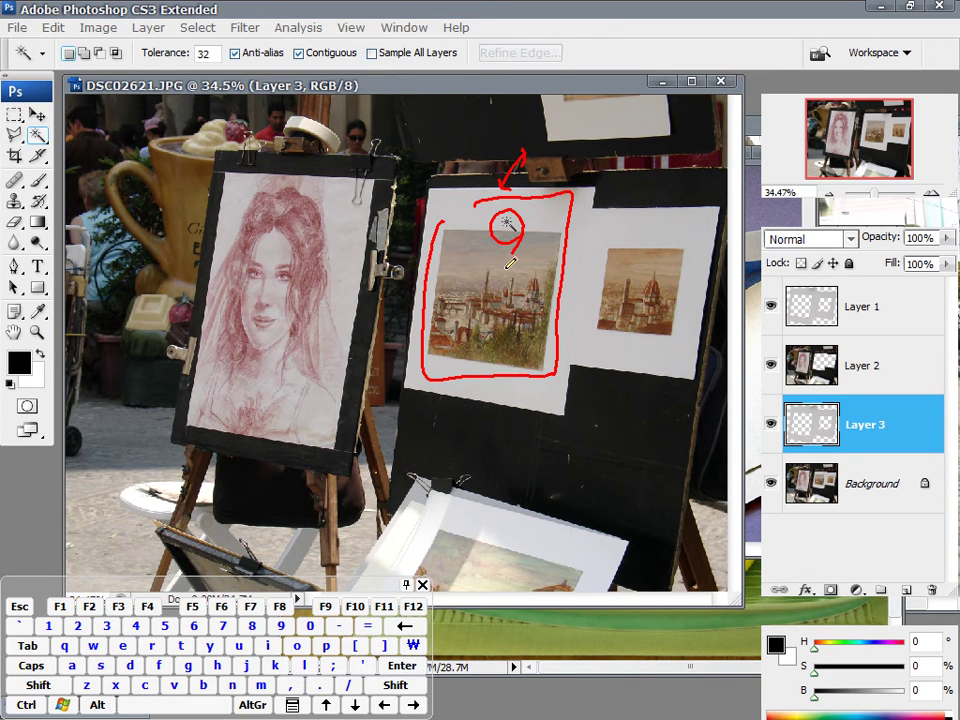
key(Escape)
Step: Bring the SG101659.JPG photo of the coloured hearts to the front and show it in full-screen mode with the menu bar
drag(566, 90, 398, 97)
click(606, 160)
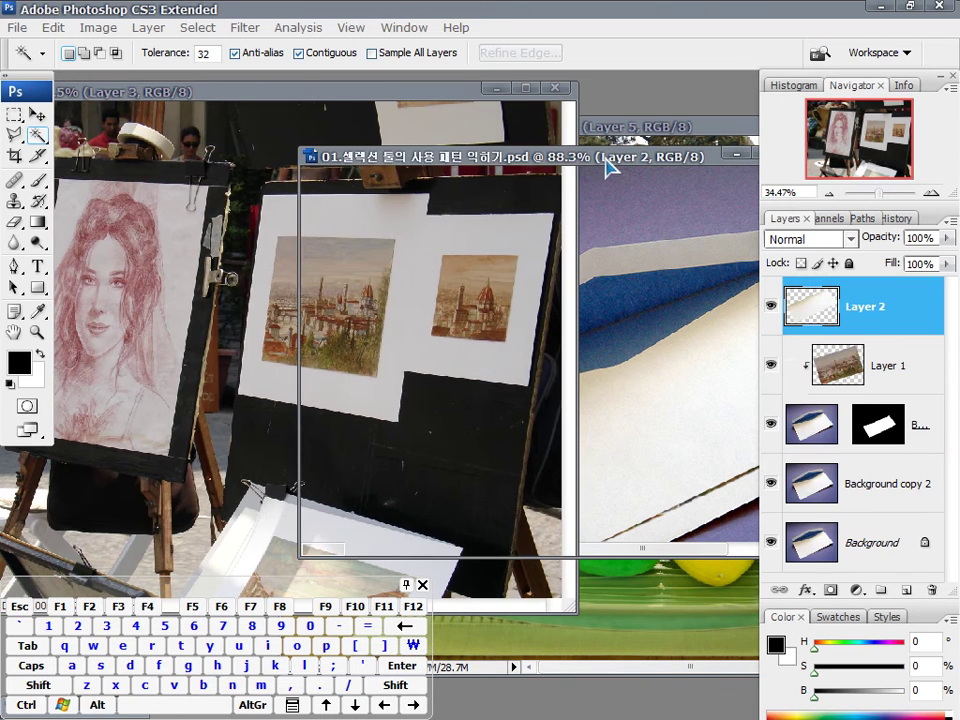
drag(604, 163, 367, 160)
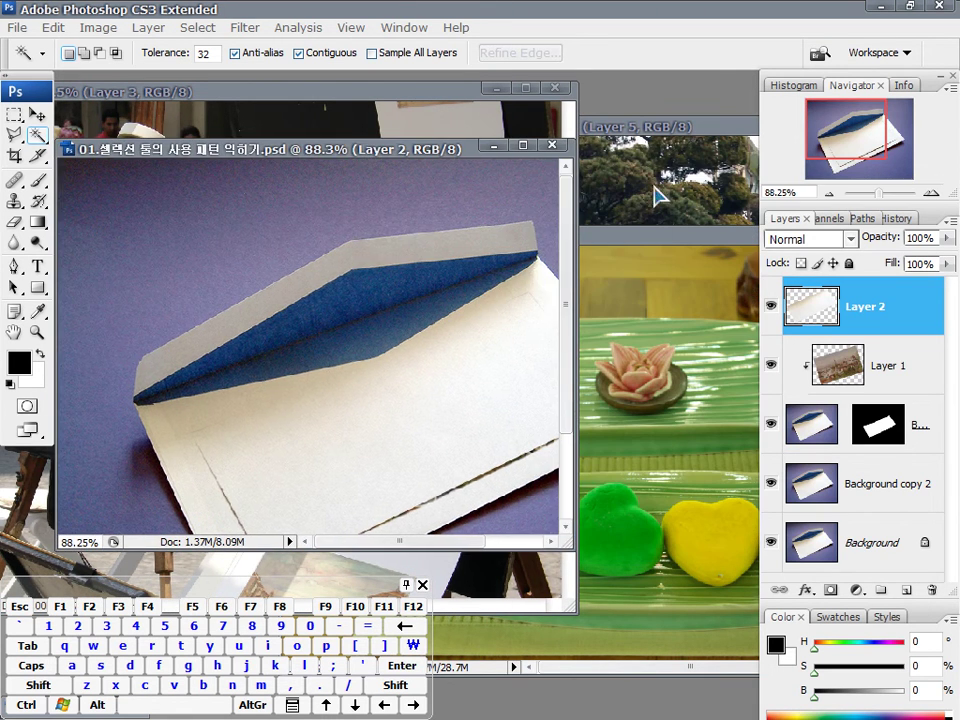
click(643, 242)
drag(643, 242, 461, 117)
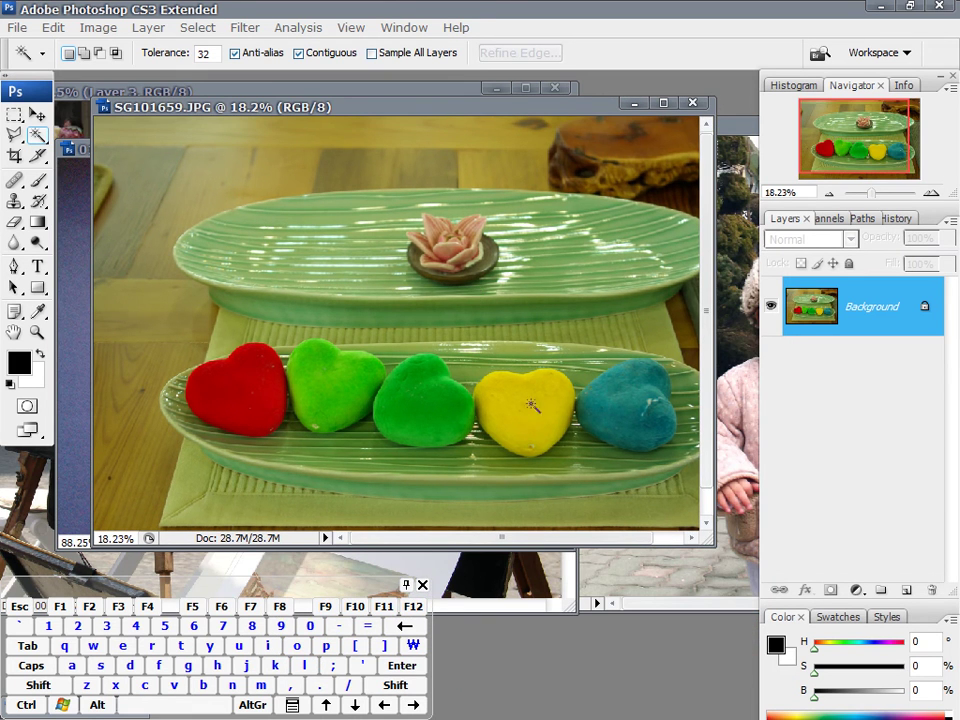
key(f)
key(f)
drag(465, 413, 412, 352)
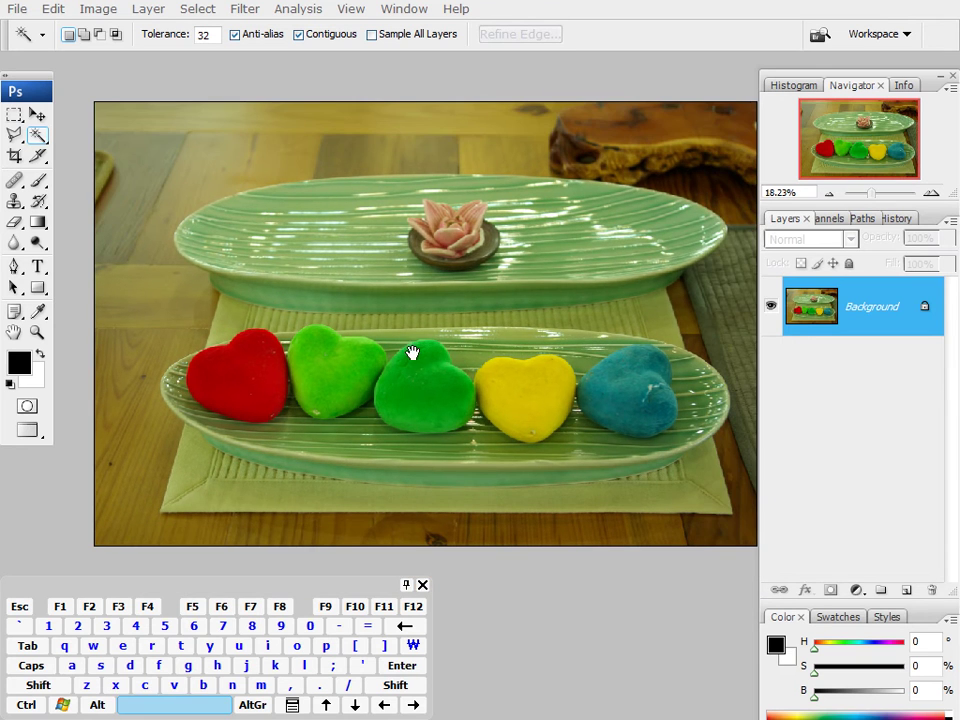
Step: Try selecting the red heart with the Magic Wand, adding the missed patches, and clear the selection
click(242, 380)
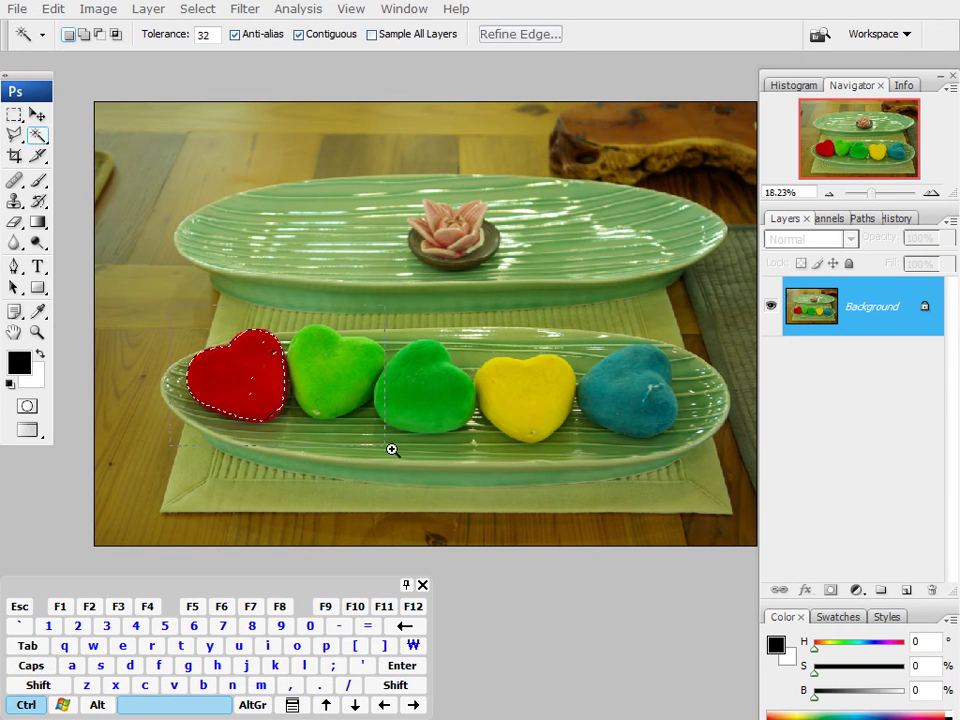
drag(275, 394, 422, 437)
key(shift)
shift+click(292, 420)
shift+click(326, 274)
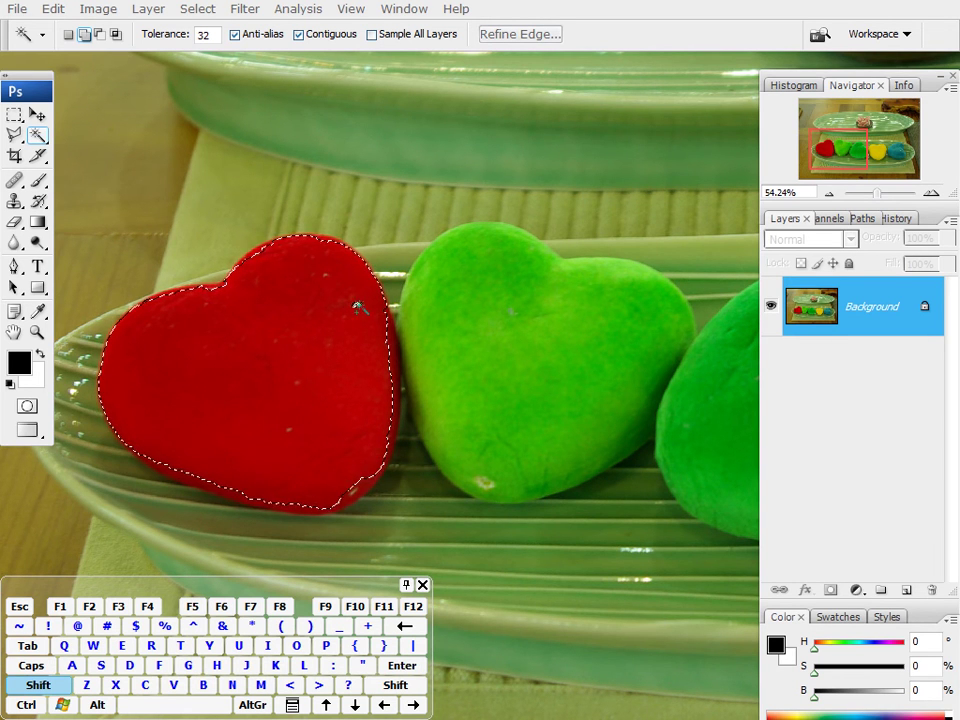
key(ctrl)
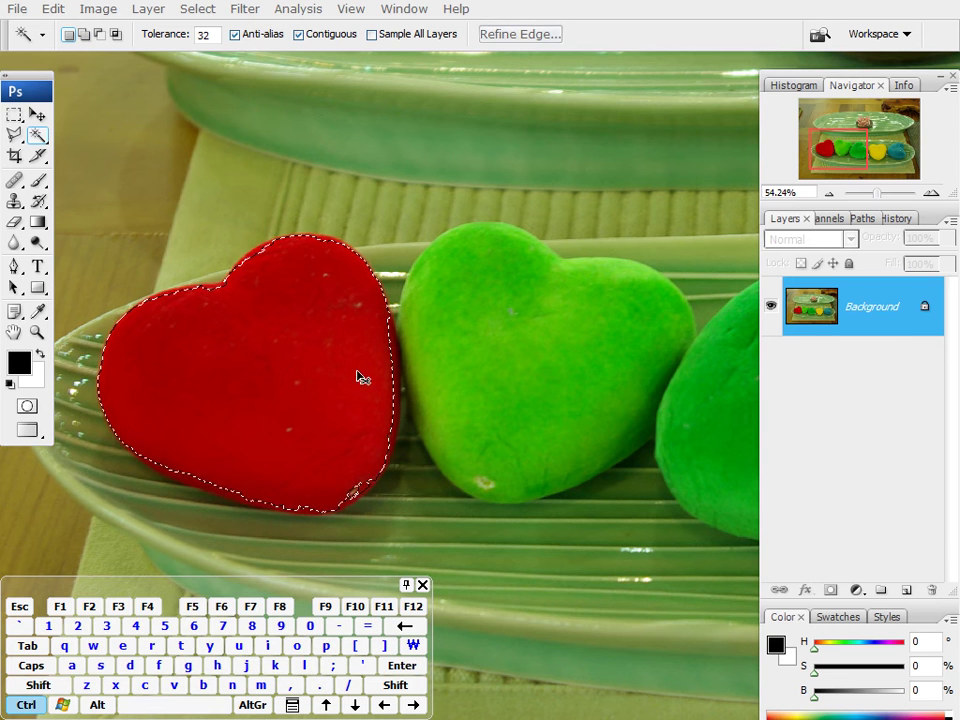
key(ctrl+d)
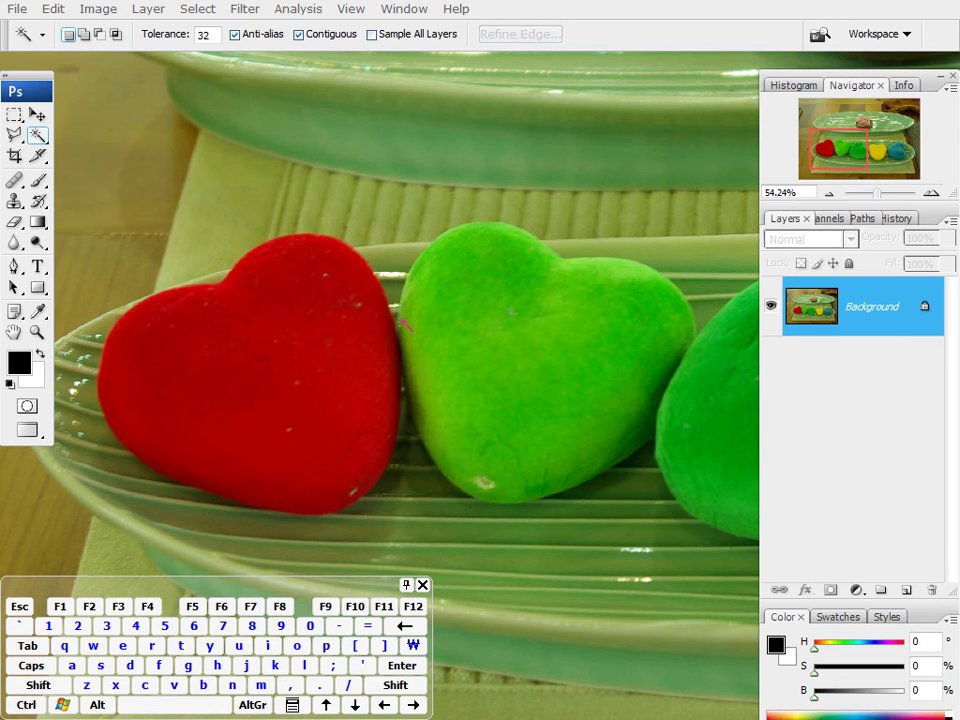
Step: Switch to the Quick Selection tool and brush over the red heart to select it
click(38, 137)
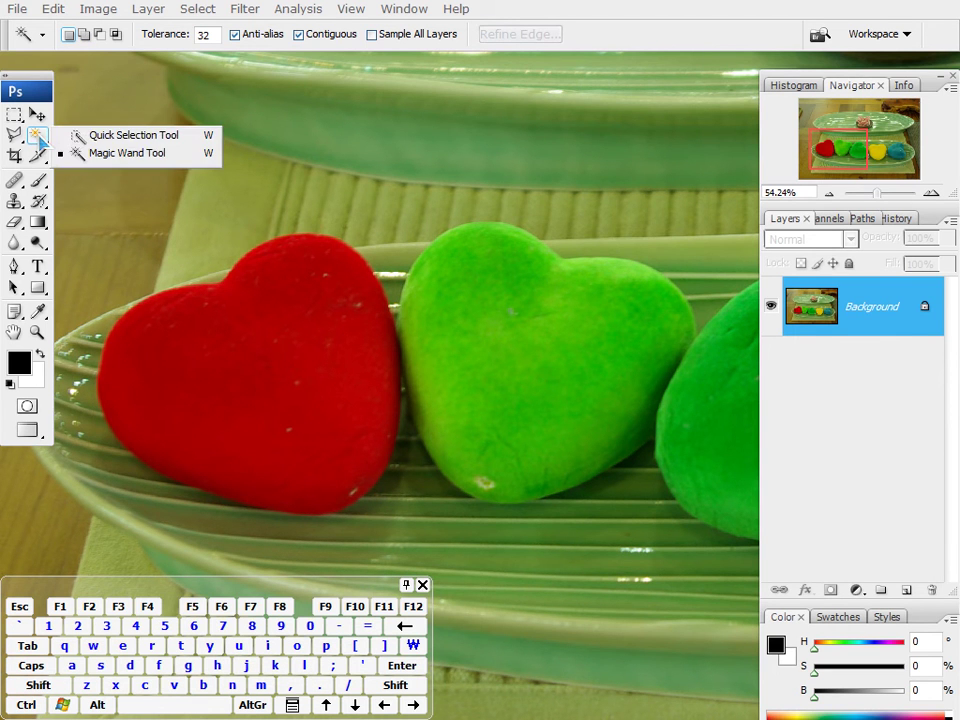
click(120, 136)
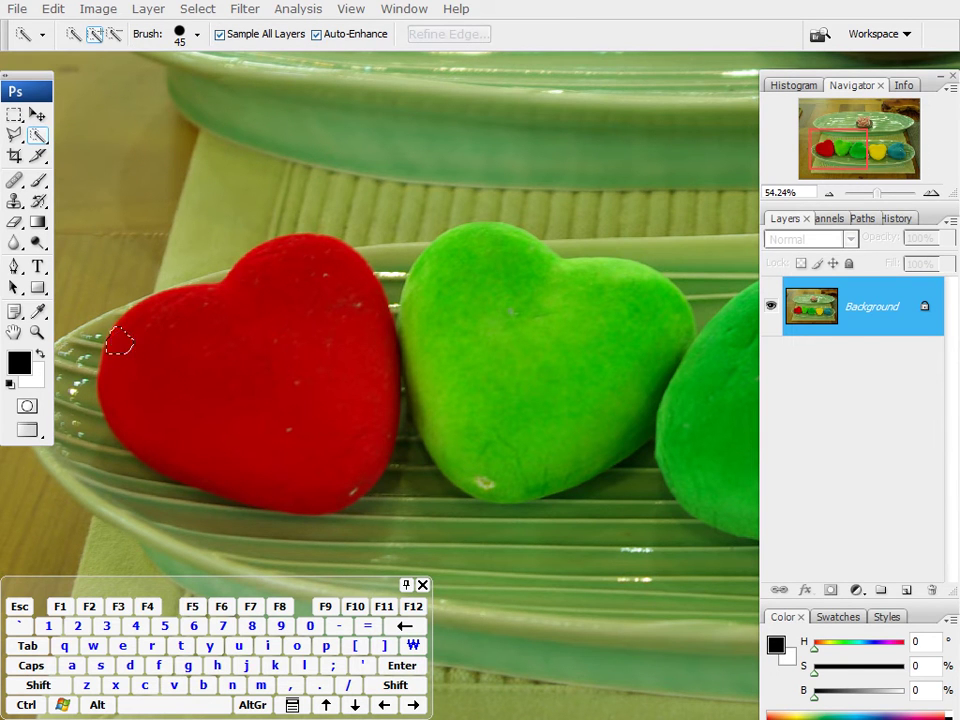
mouse_move(131, 331)
mouse_down()
mouse_move(171, 306)
mouse_move(188, 308)
mouse_up()
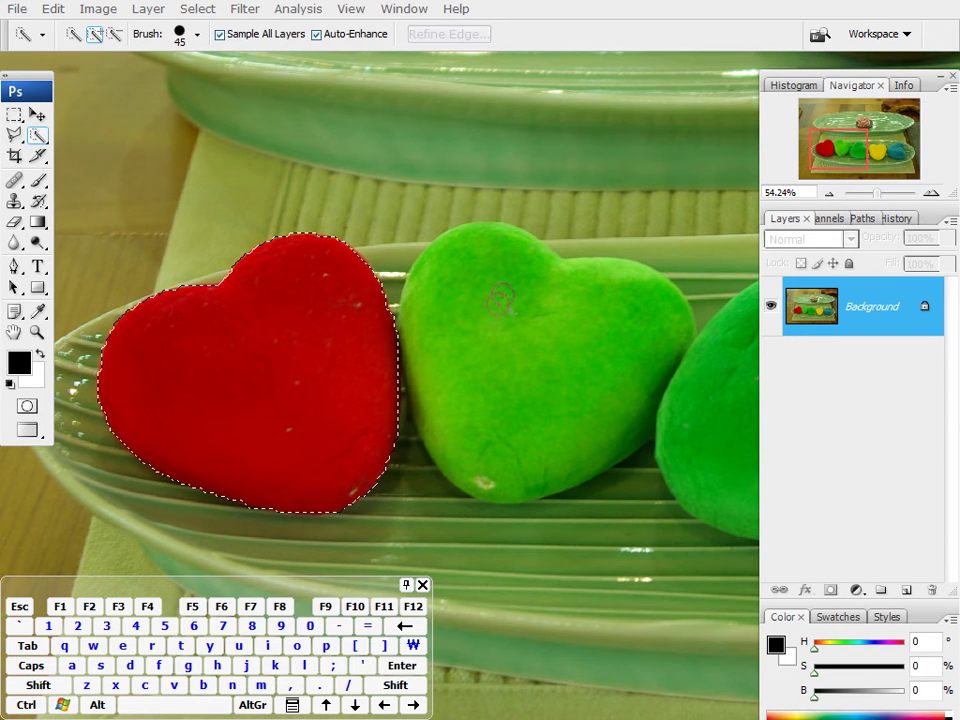
Step: Add the yellow heart to the existing selection with the Quick Selection tool
key(space)
drag(514, 368, 426, 362)
click(38, 136)
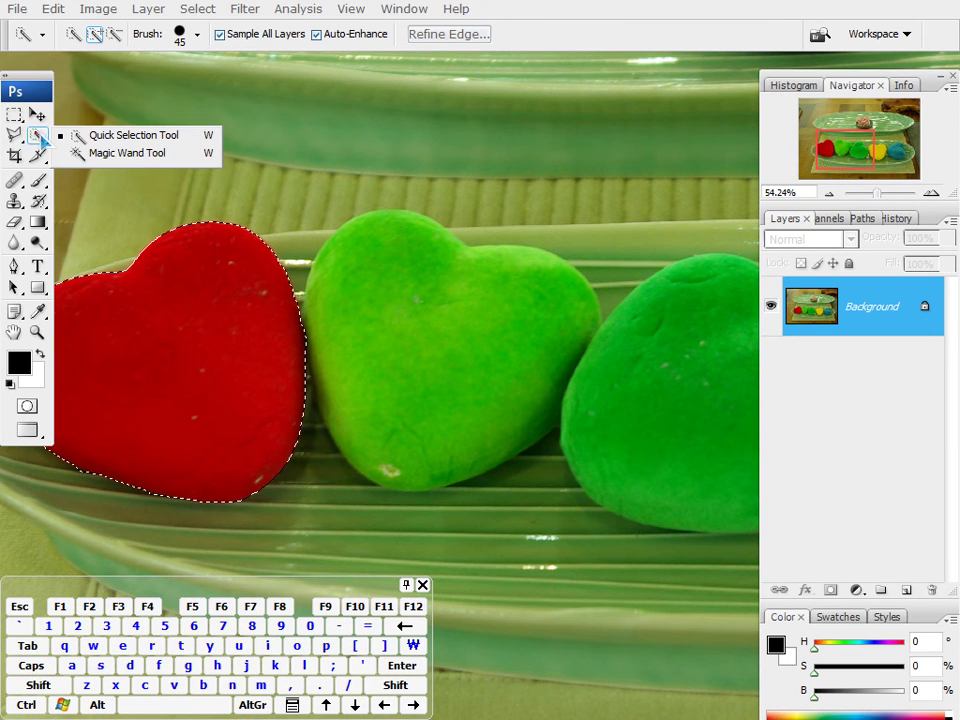
drag(486, 339, 150, 285)
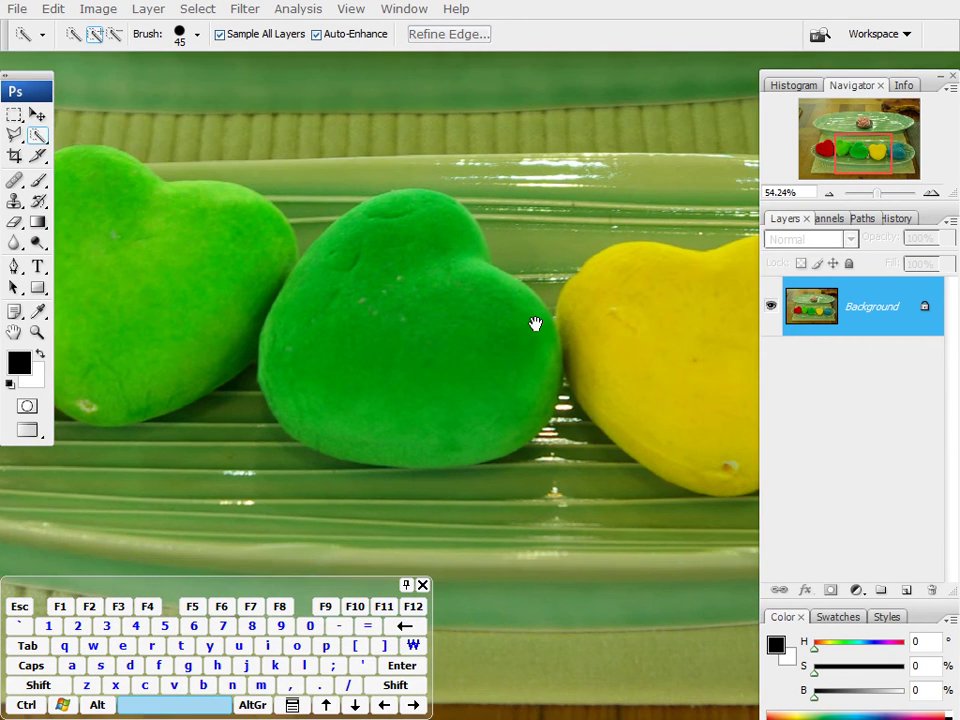
drag(535, 323, 407, 343)
drag(555, 340, 407, 343)
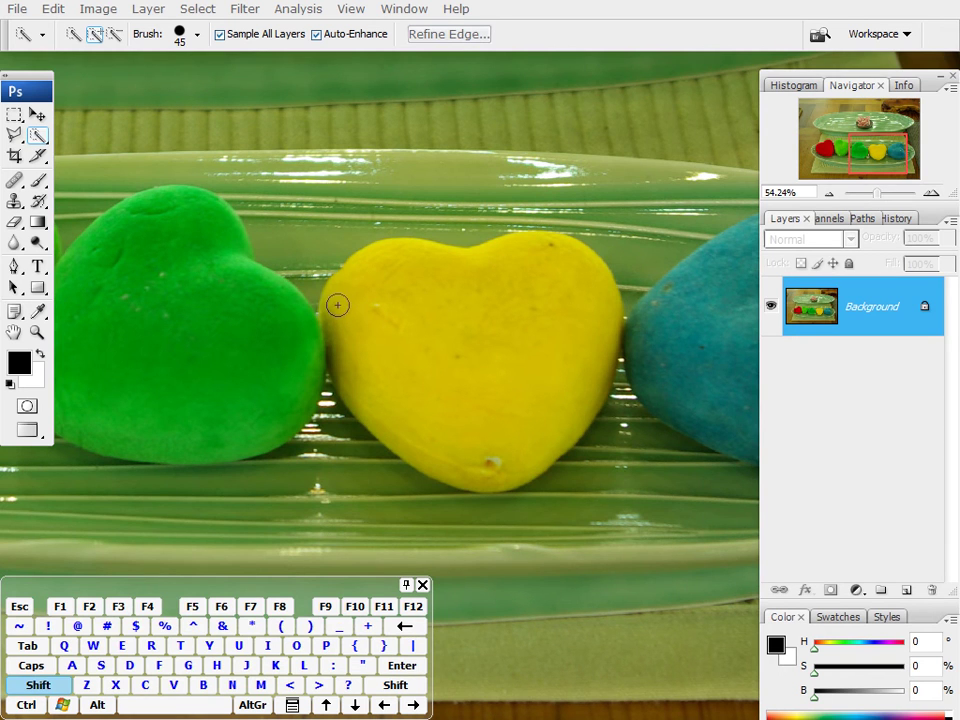
drag(355, 285, 374, 274)
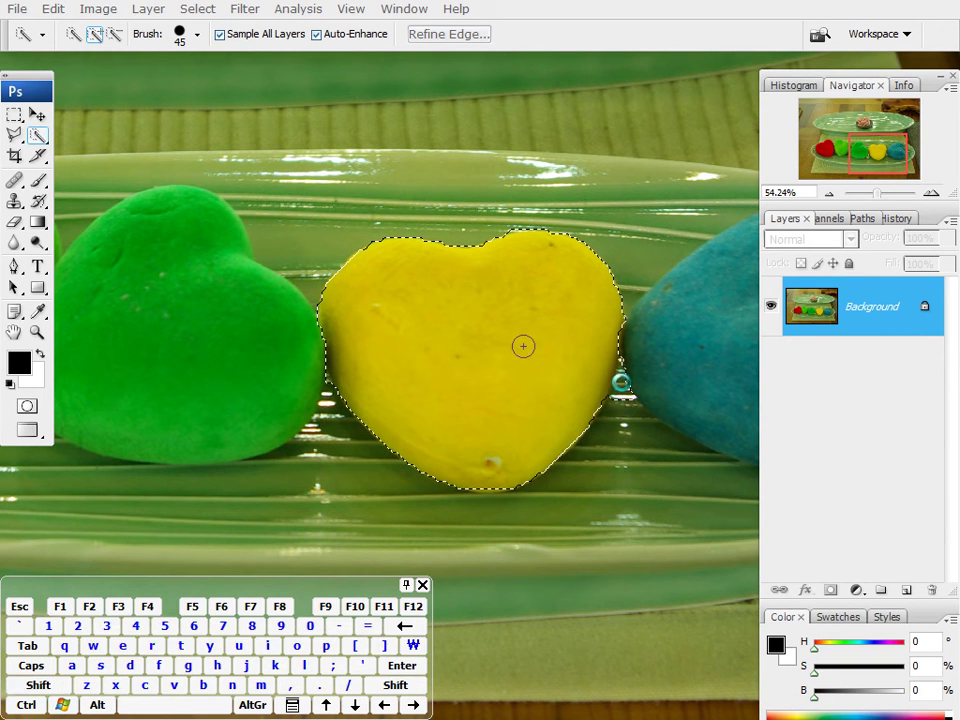
Step: Subtract the plate area between the yellow and blue hearts from the selection using a smaller Quick Selection brush
key(space)
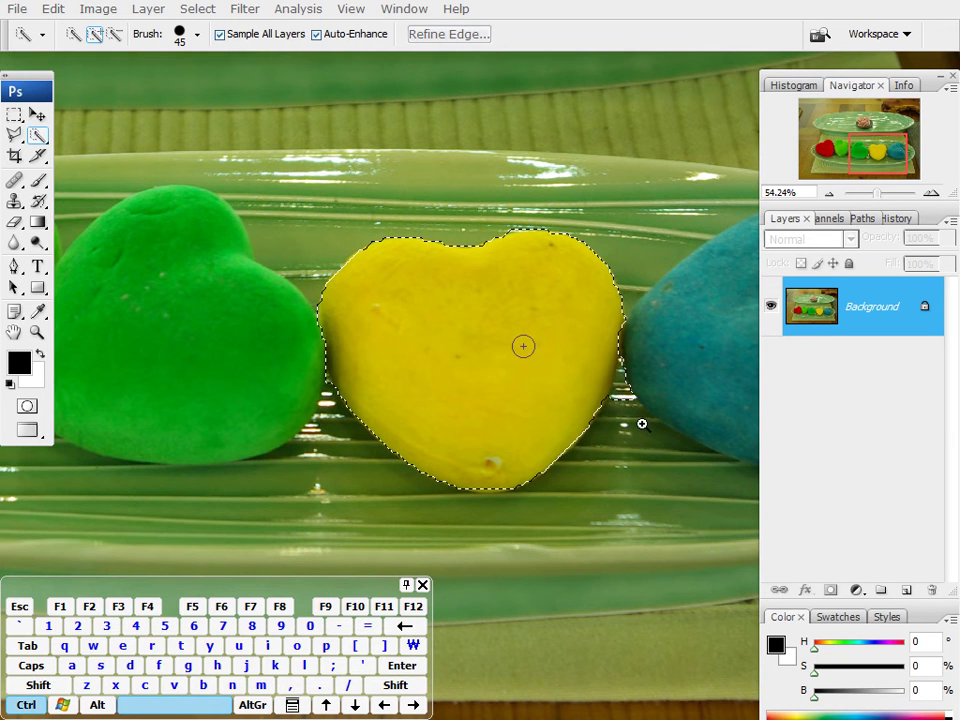
ctrl+click(598, 362)
drag(671, 463, 760, 520)
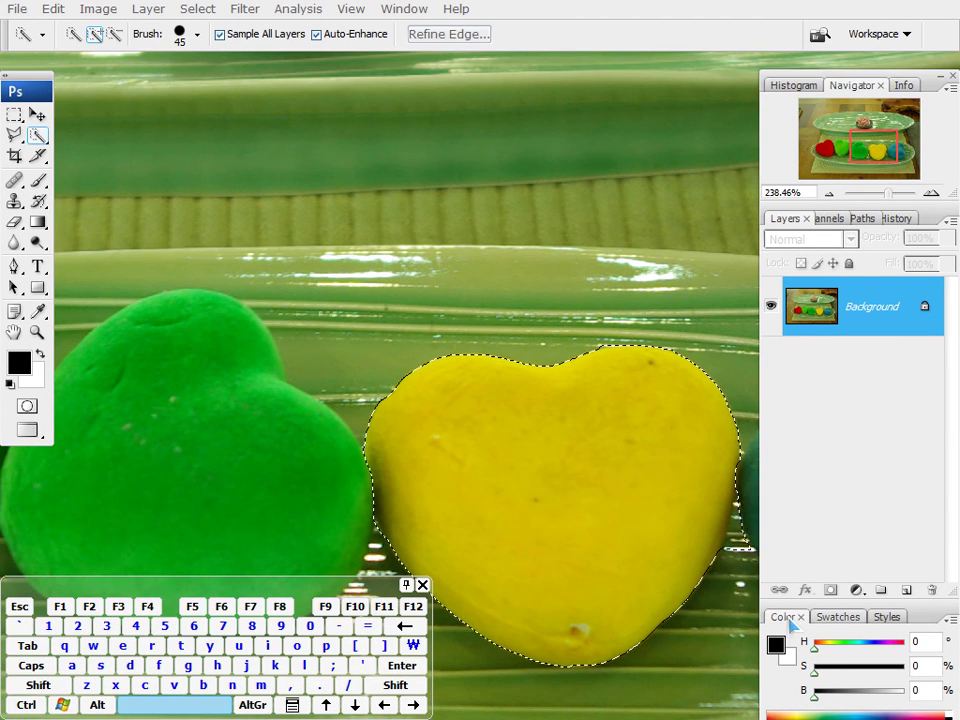
key(alt)
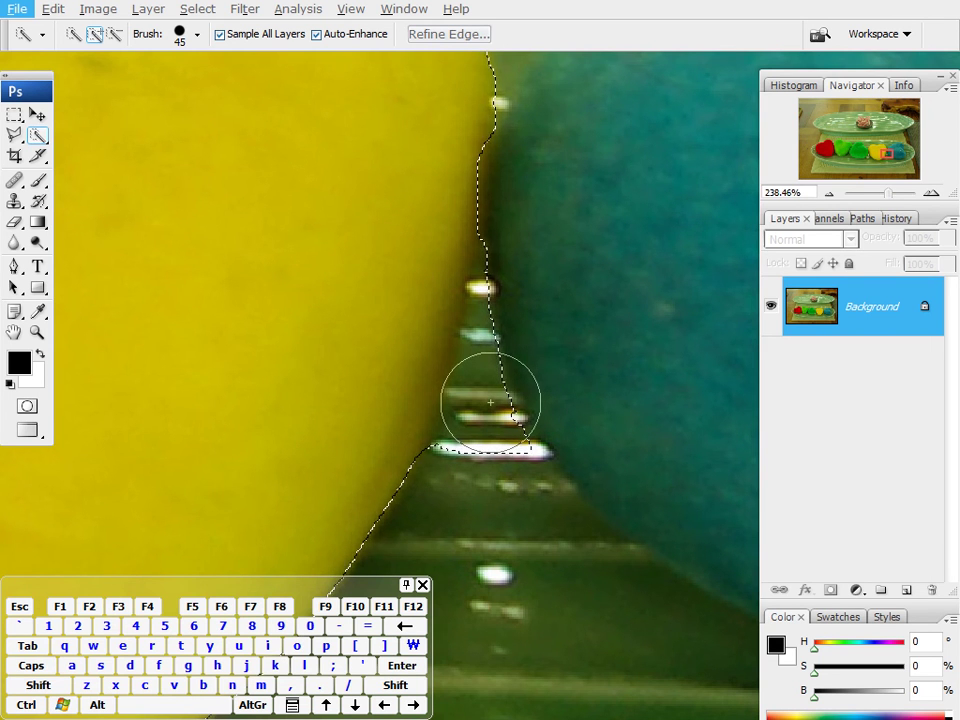
key(bracketleft)
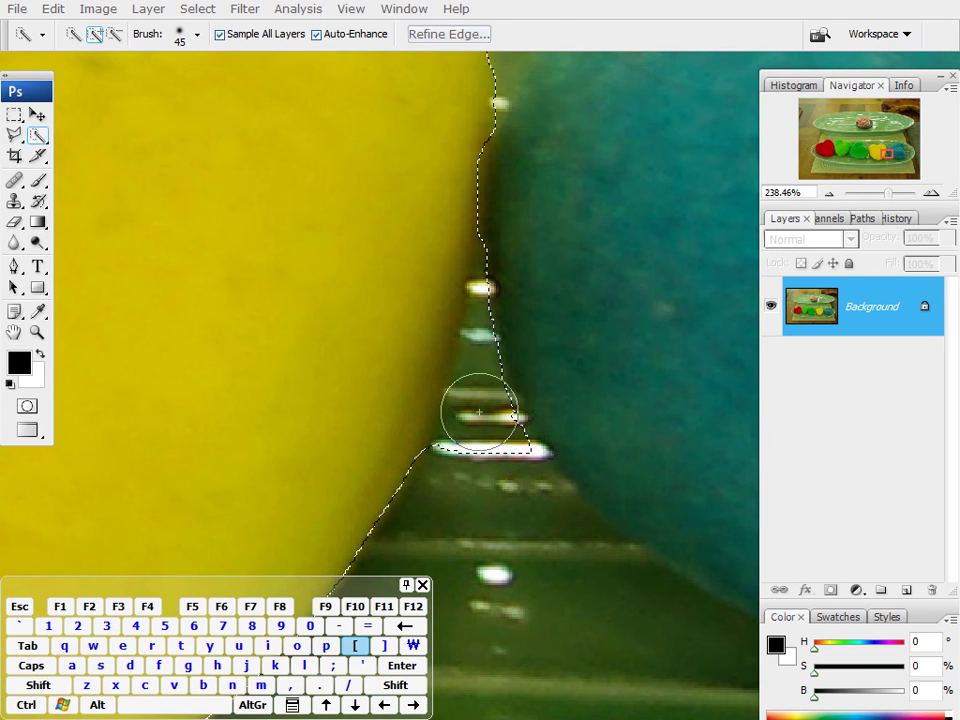
click(478, 410)
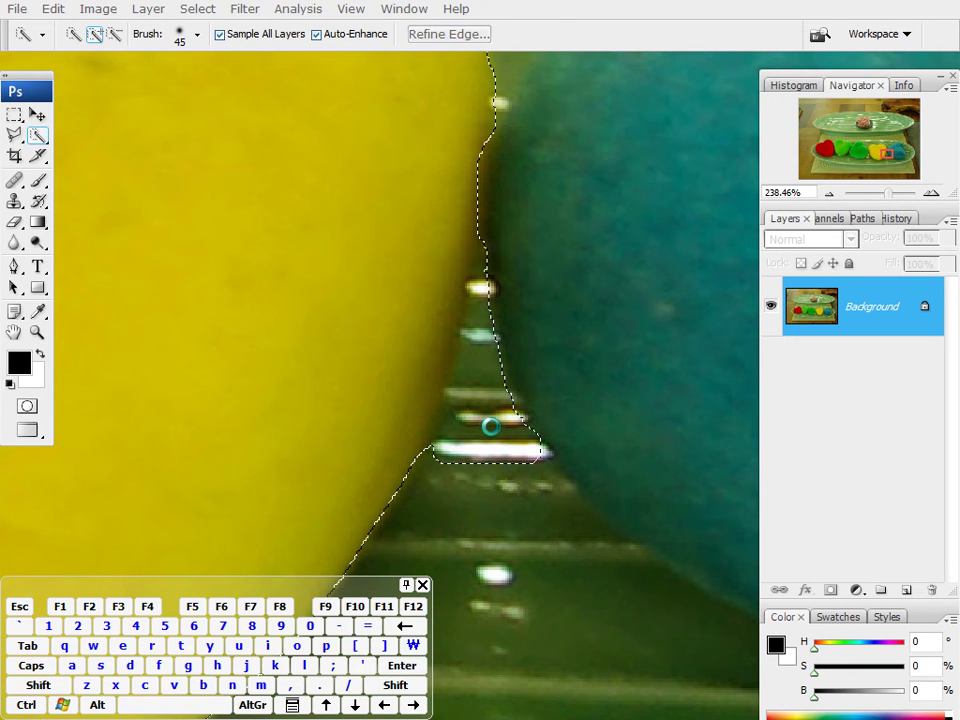
alt+click(508, 439)
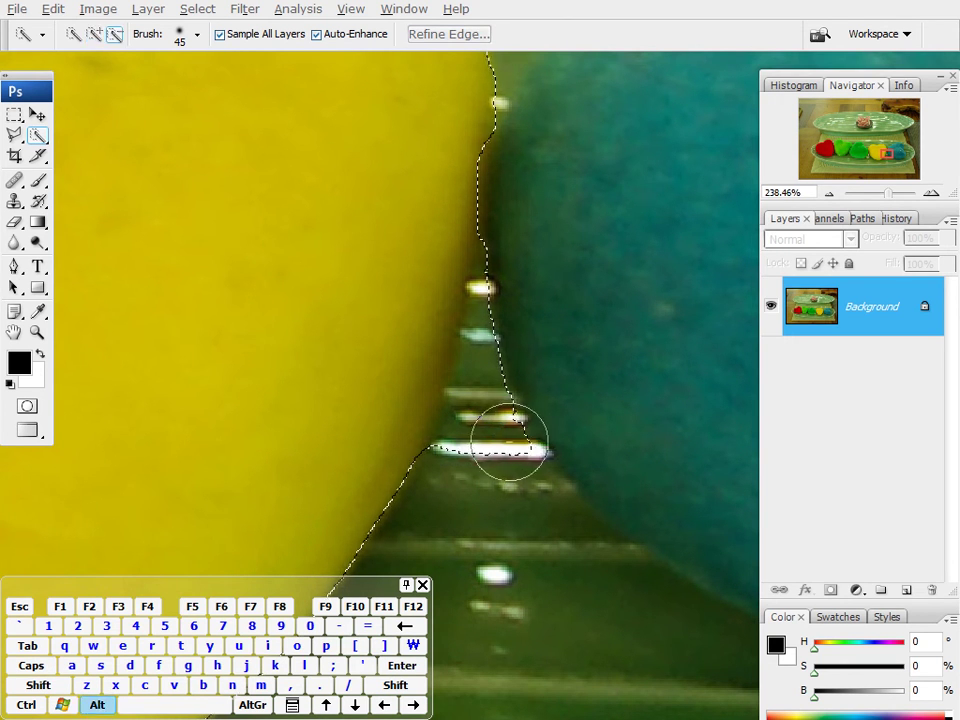
alt+click(504, 368)
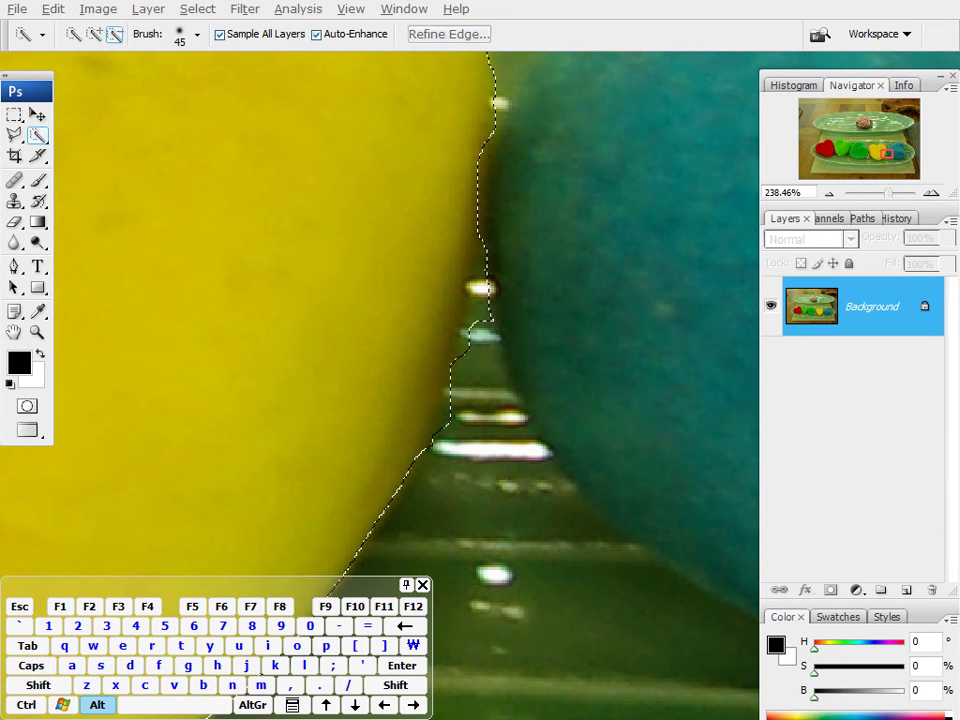
alt+click(500, 318)
key(space)
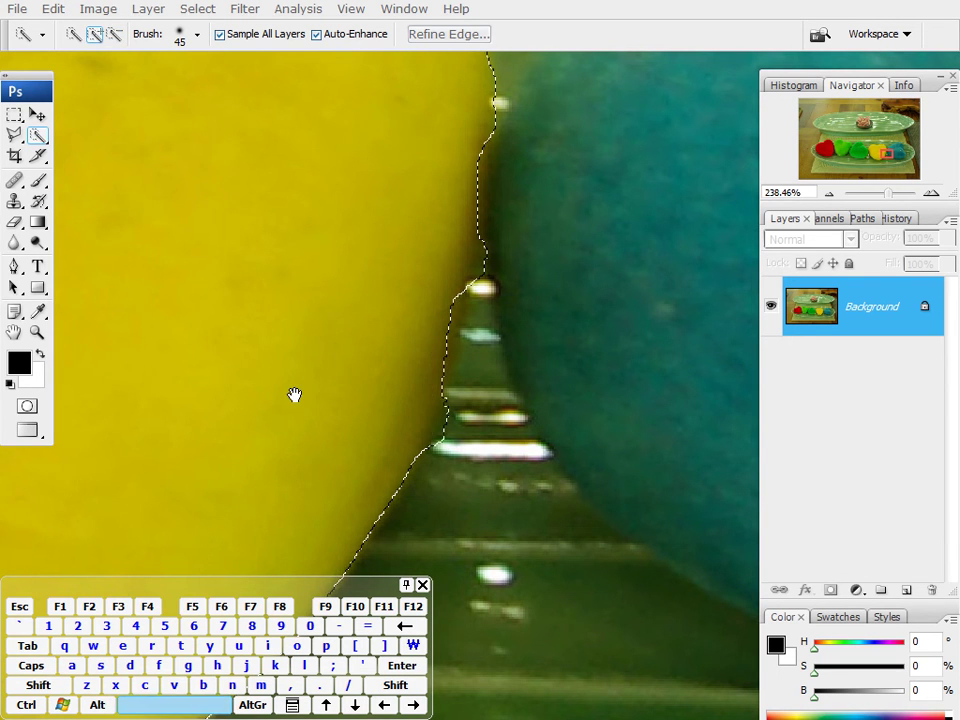
Step: Return the hearts photo to the standard screen mode and bring the photo of the child in the knitted hat to the front
right_click(294, 398)
click(330, 407)
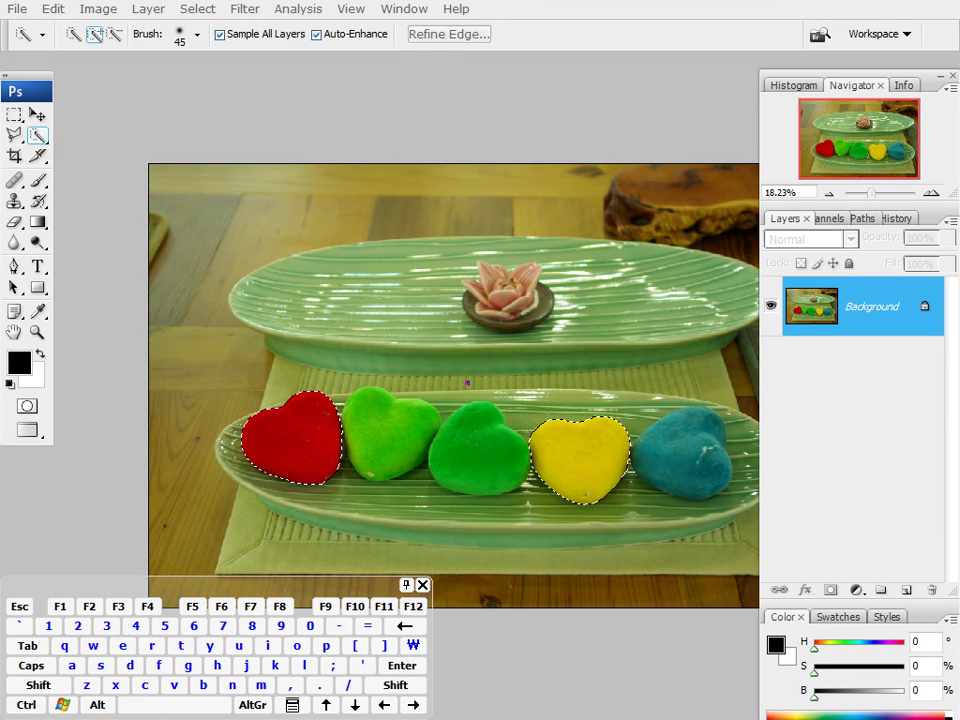
key(f)
key(f)
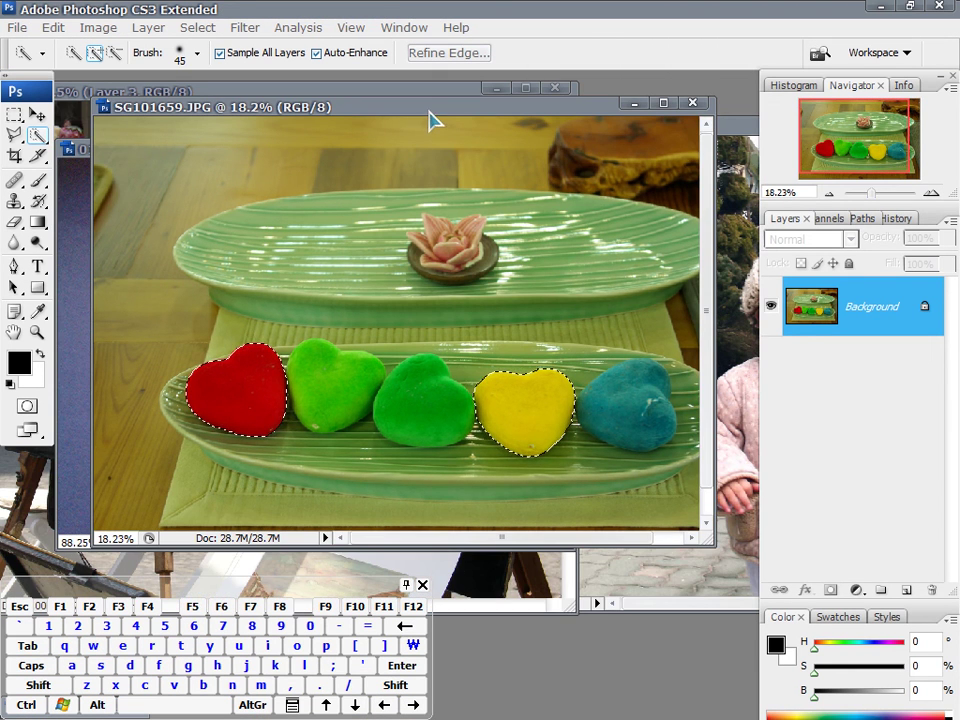
drag(429, 108, 396, 299)
drag(633, 131, 319, 102)
Step: Cycle the child photo through the screen modes and finish in full-screen mode without the menu bar
key(f)
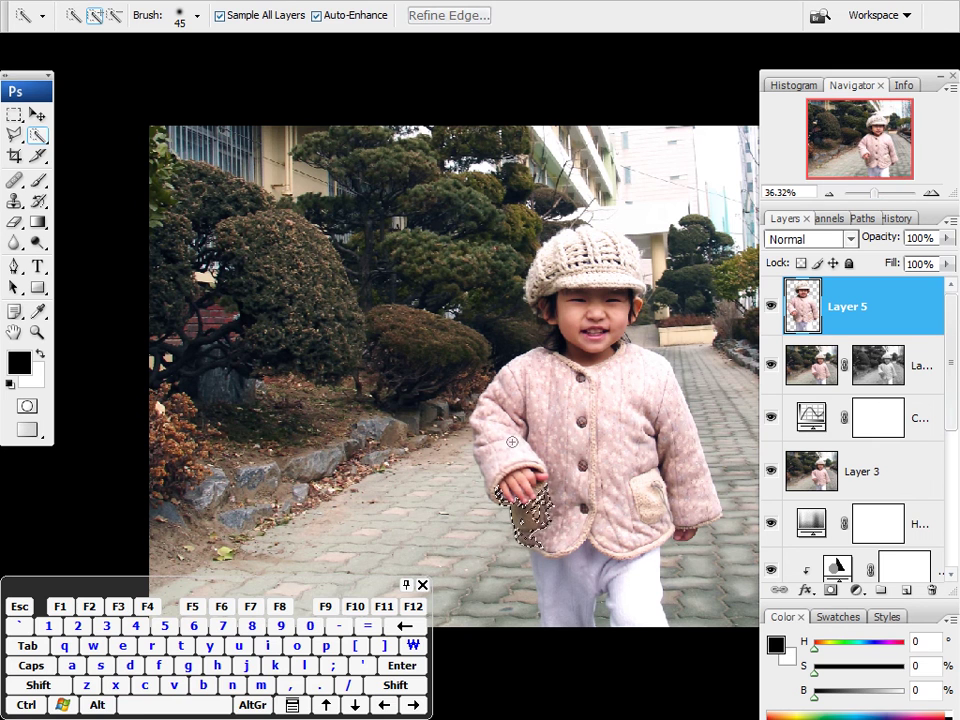
key(f)
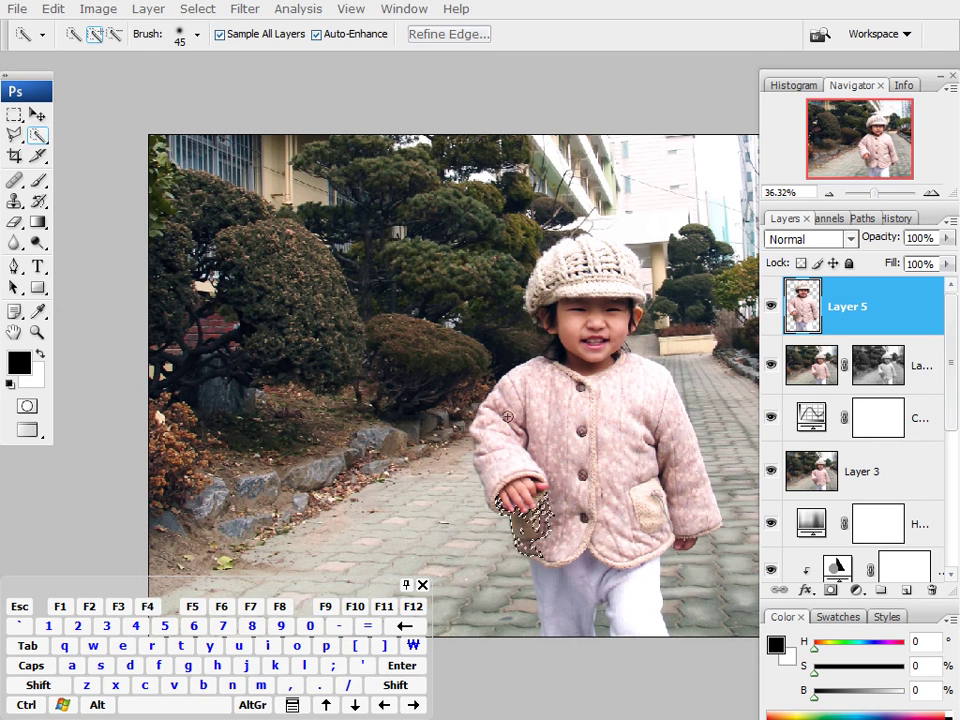
key(ctrl+d)
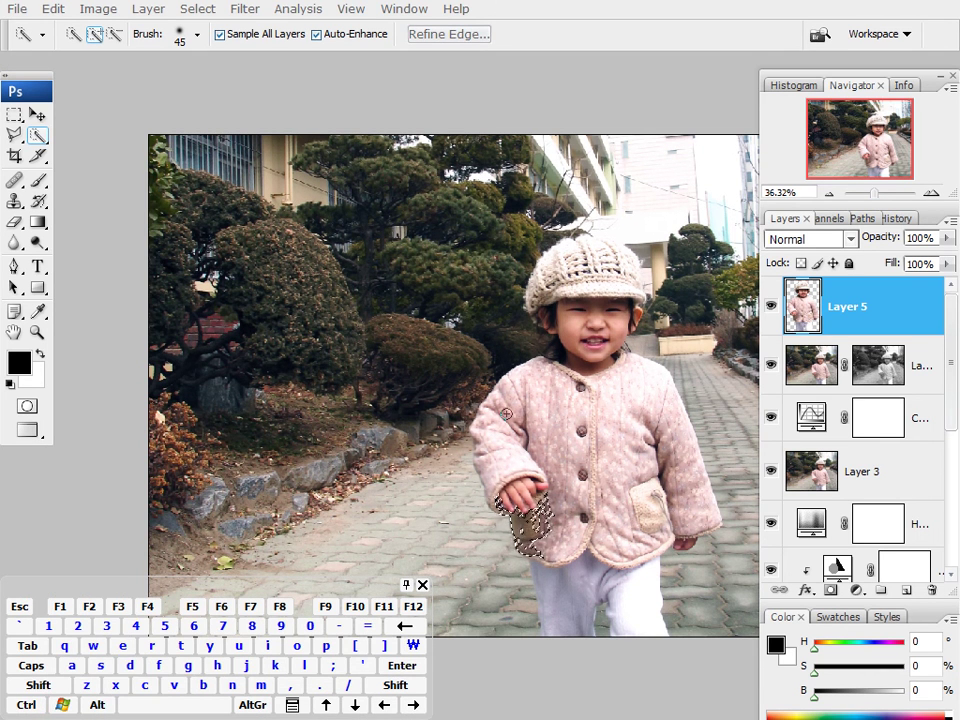
key(f)
key(ctrl)
key(ctrl)
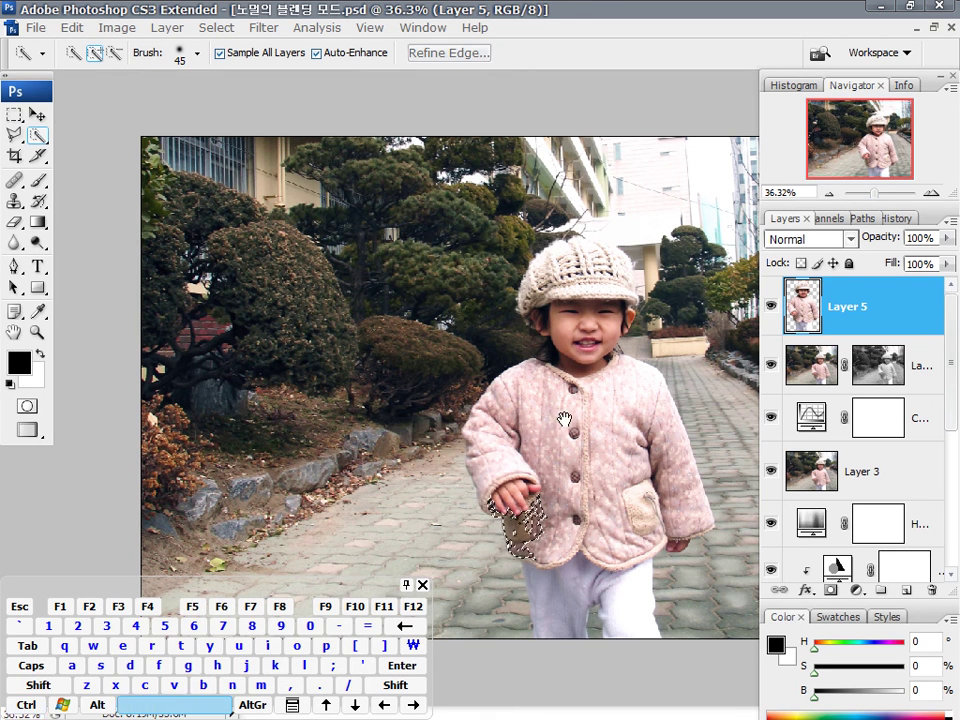
key(f)
key(f)
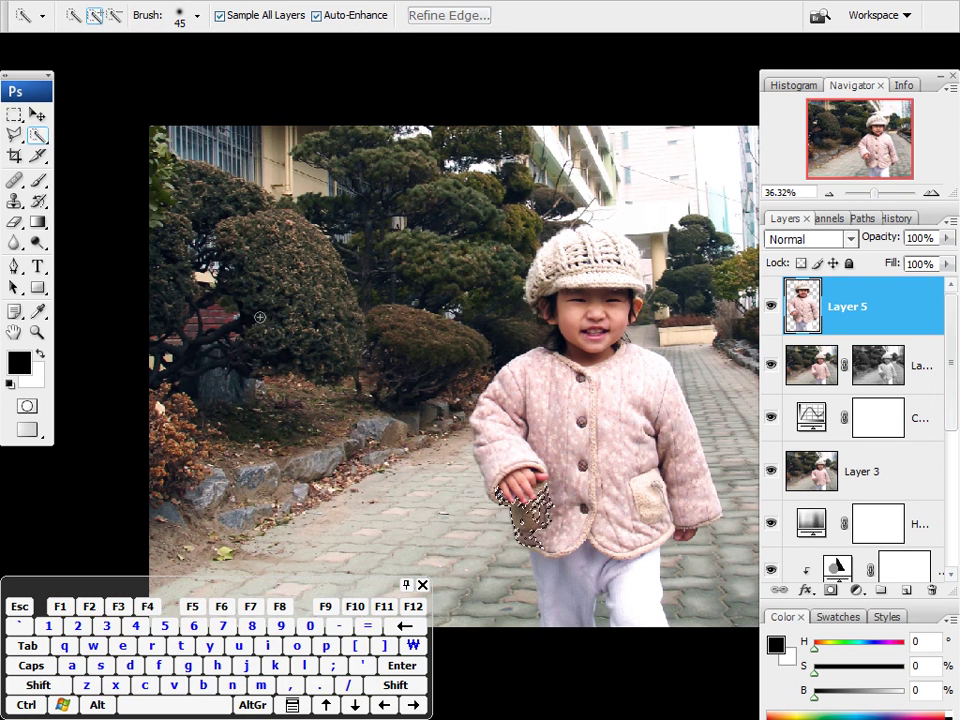
Step: Trace the child's outline with the Magnetic Lasso tool from the coat sleeve over the shoulder and past the ear to the knitted hat
click(15, 136)
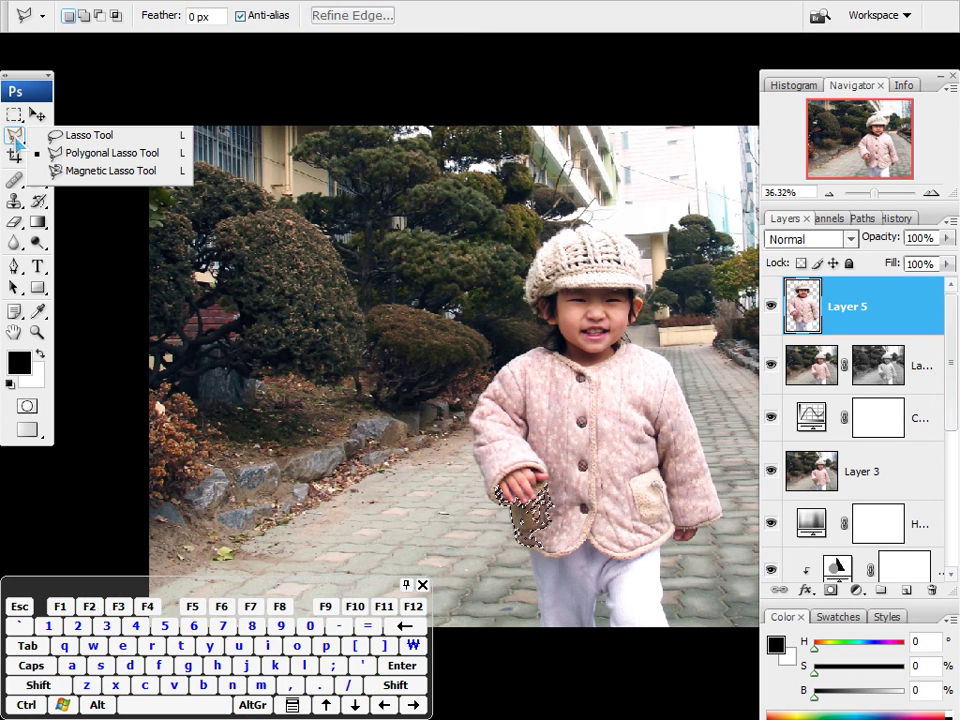
click(110, 171)
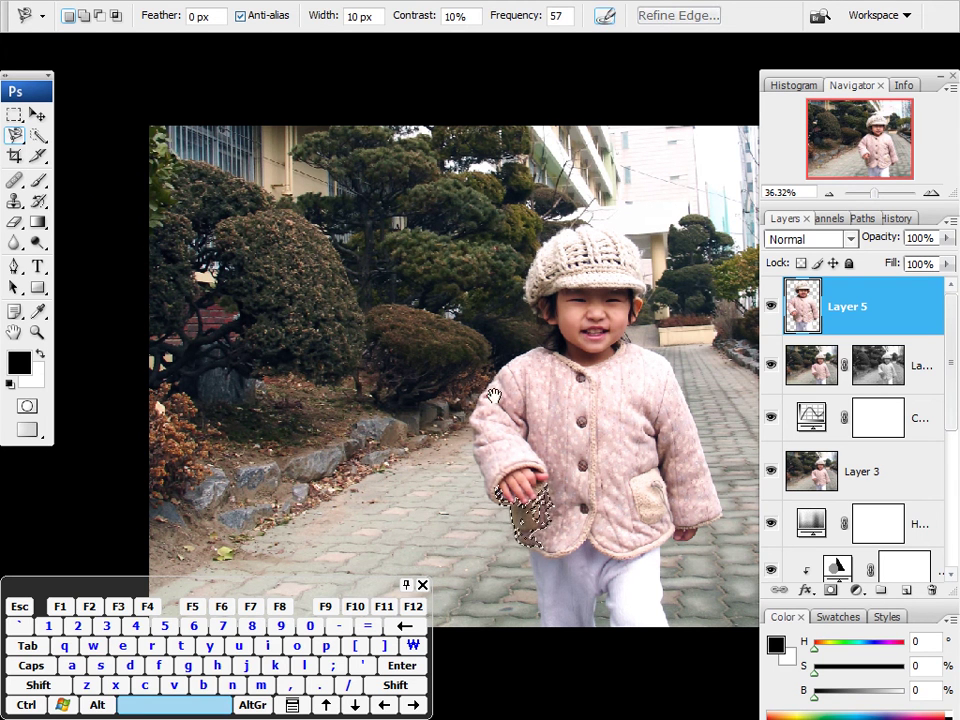
scroll(500, 408, up, 4)
click(352, 348)
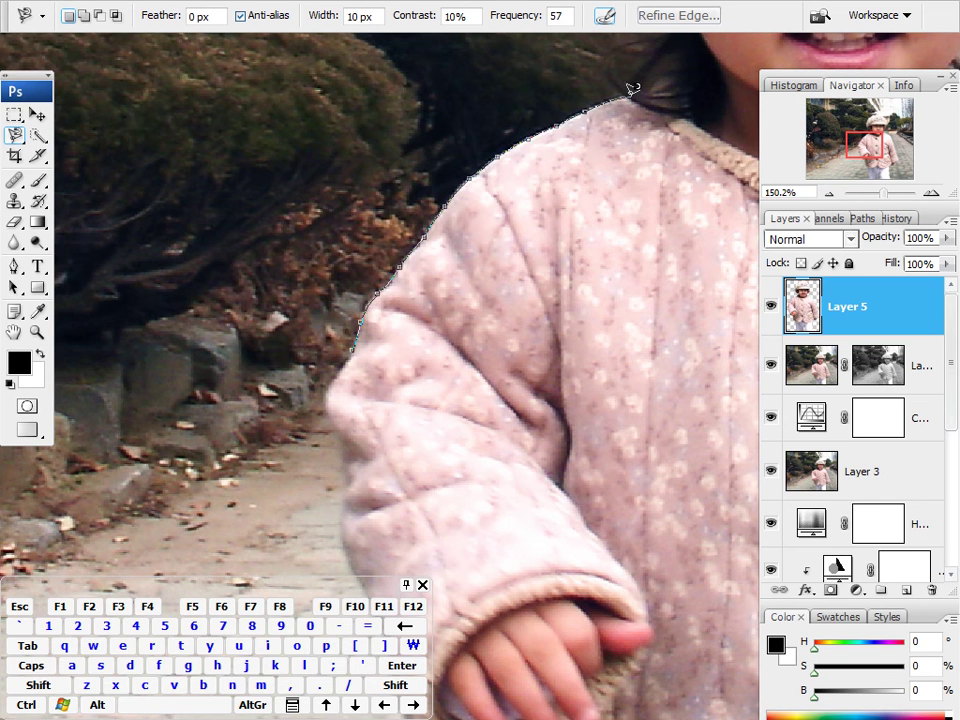
mouse_move(658, 100)
mouse_down()
mouse_move(531, 268)
mouse_move(480, 398)
mouse_up()
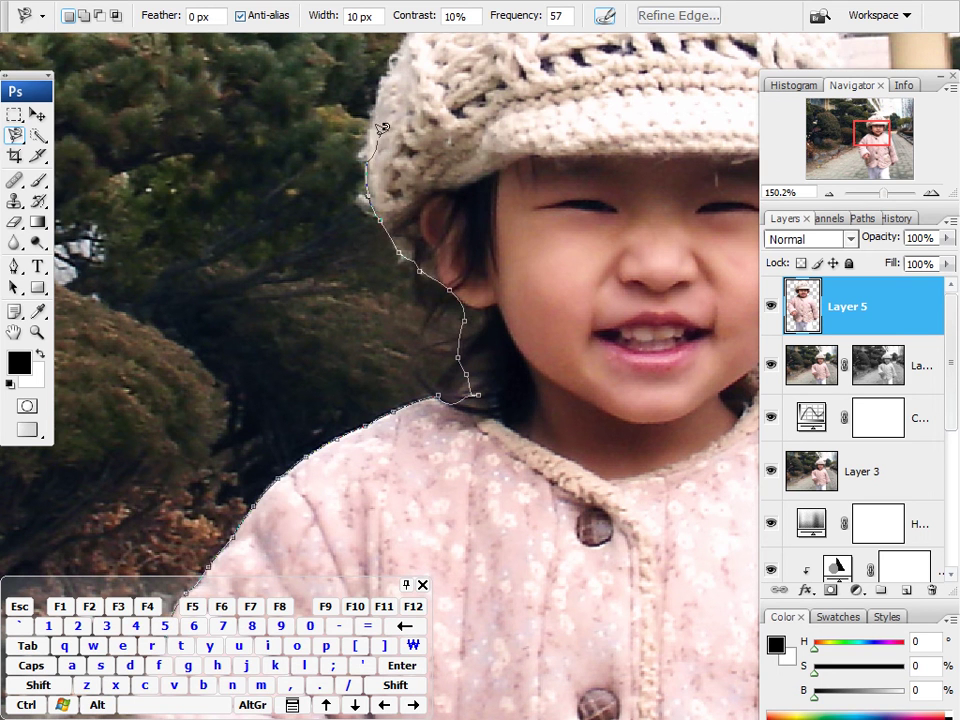
key(space)
mouse_move(428, 62)
mouse_down()
mouse_move(429, 86)
mouse_move(343, 266)
mouse_up()
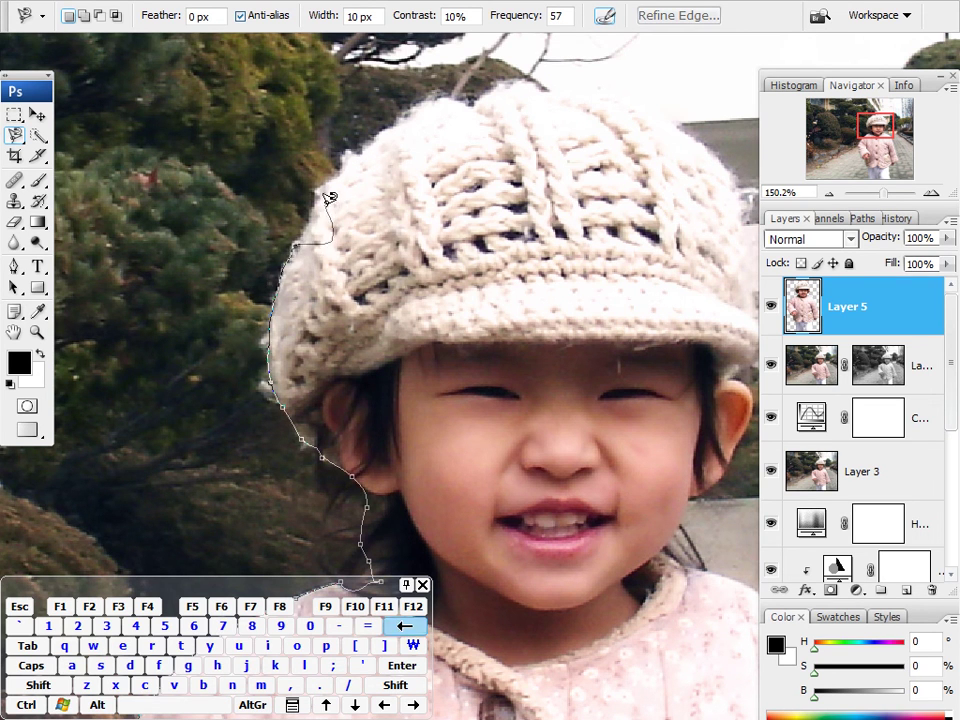
Step: Continue the Magnetic Lasso outline around the top of the knitted hat, removing stray anchor points, and close the selection
key(BackSpace)
key(BackSpace)
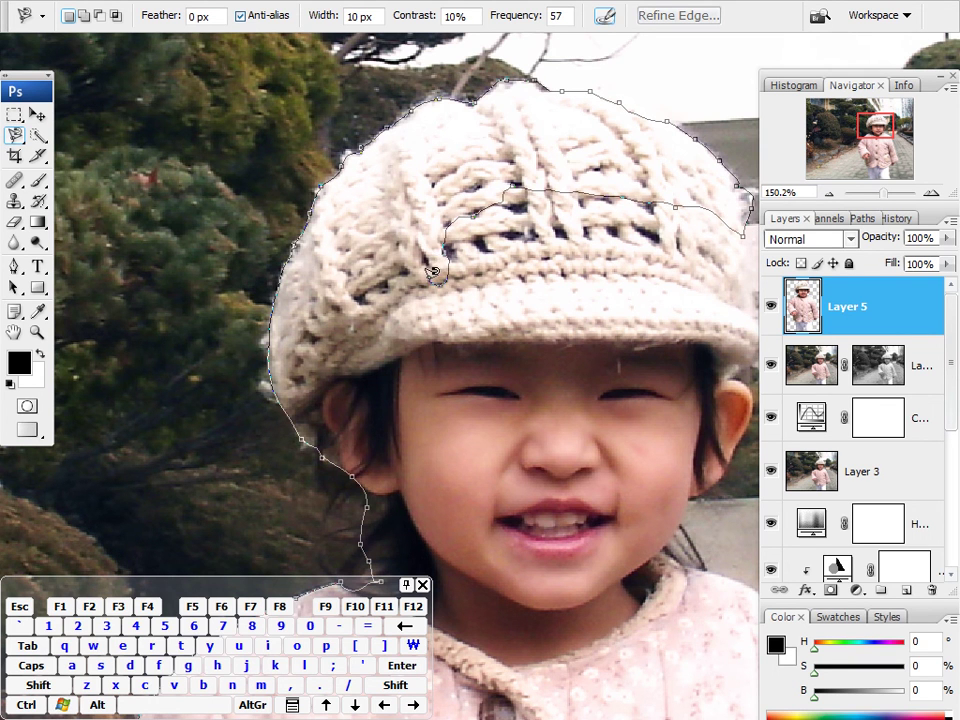
key(BackSpace)
key(BackSpace)
key(BackSpace)
key(BackSpace)
key(Return)
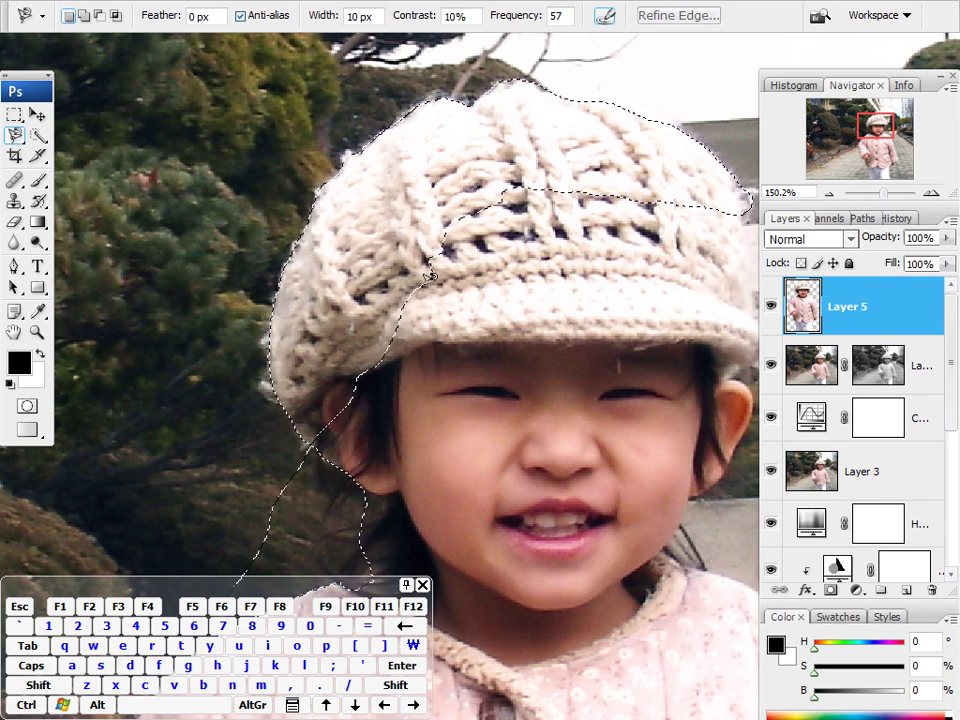
Step: Return the child photo to the standard screen mode and bring the photo of the mounted pictures to the front
key(f)
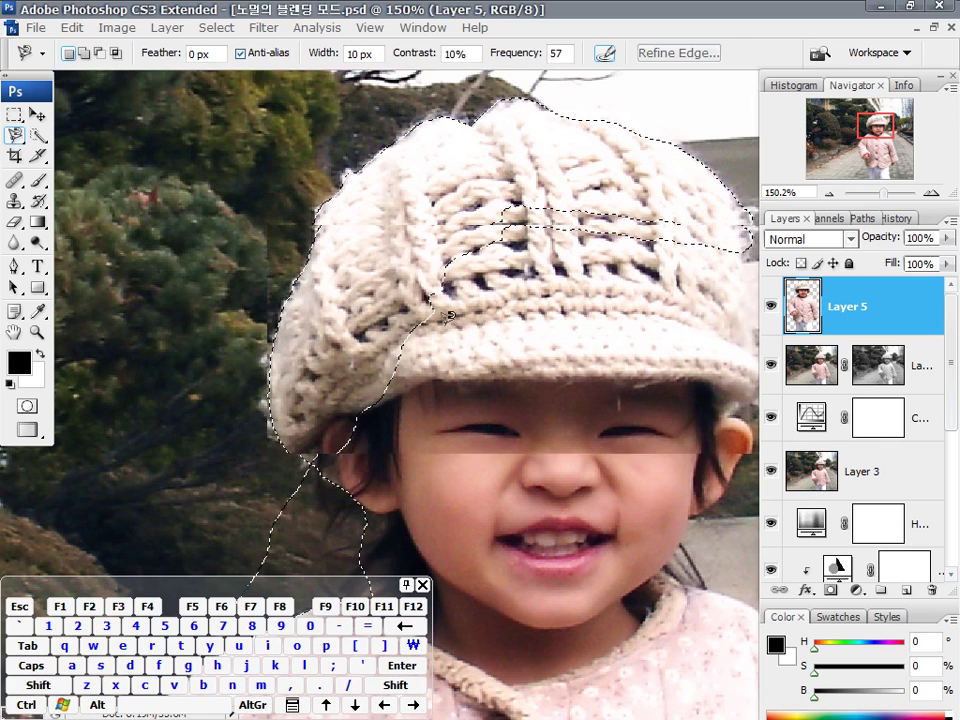
key(f)
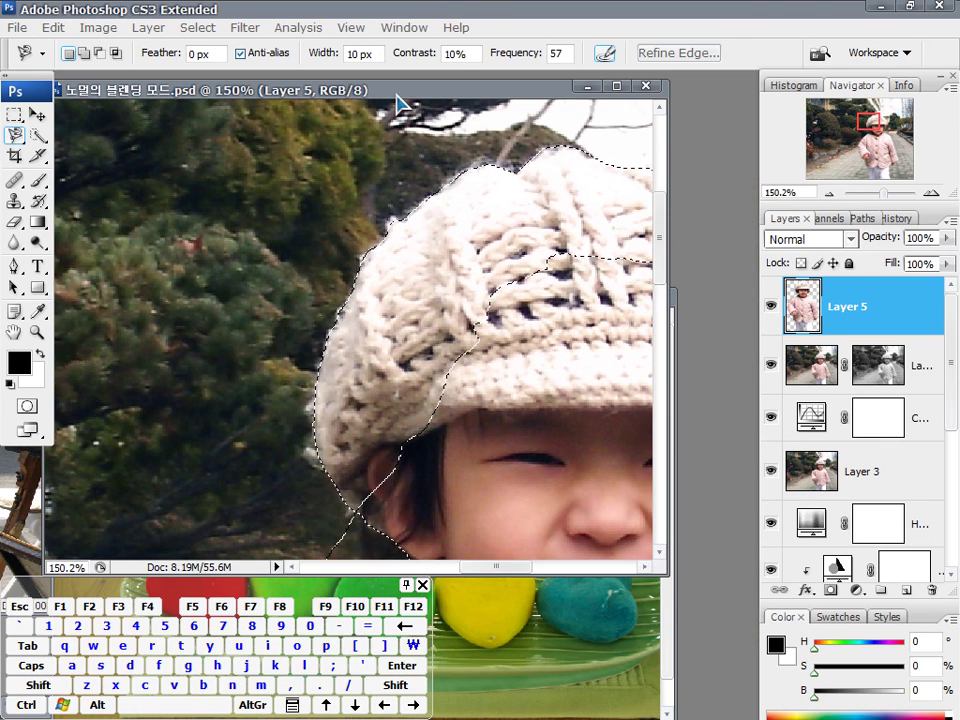
drag(380, 97, 546, 136)
drag(233, 108, 332, 124)
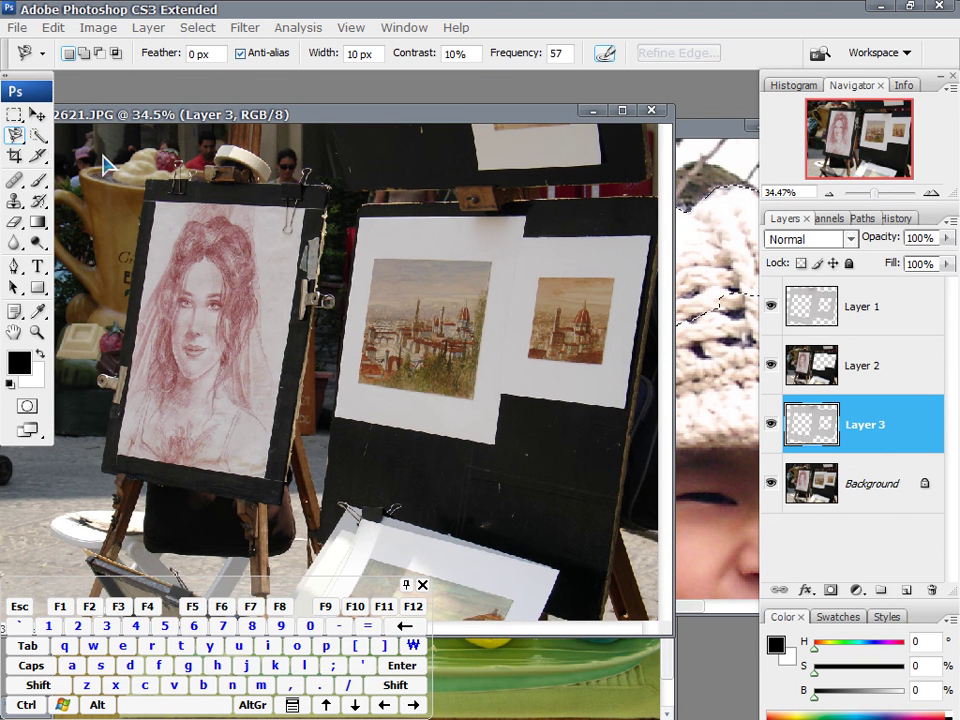
Step: Isolate Layer 3 to examine the edges of the cut-out picture mats up close, and compare it with the Background photo
click(15, 115)
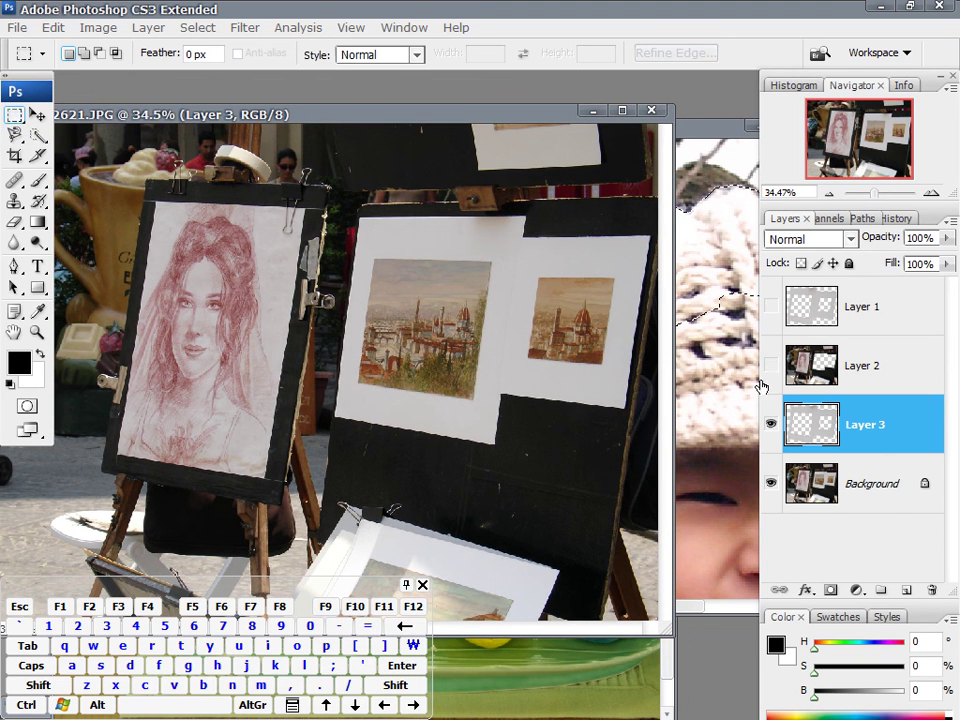
alt+click(771, 425)
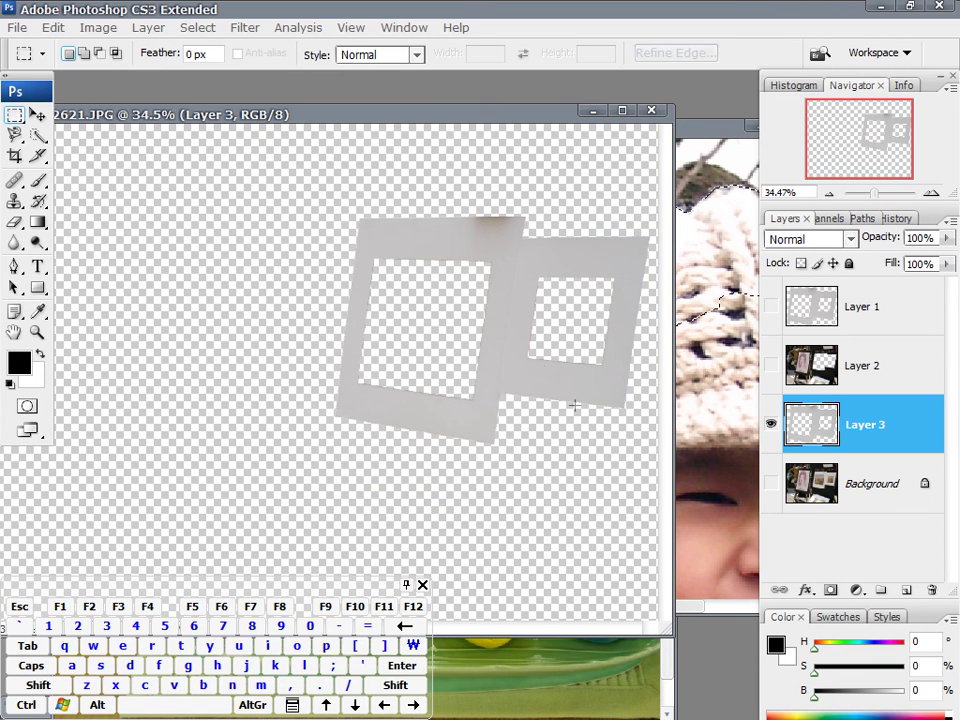
key(ctrl+space)
drag(508, 375, 624, 446)
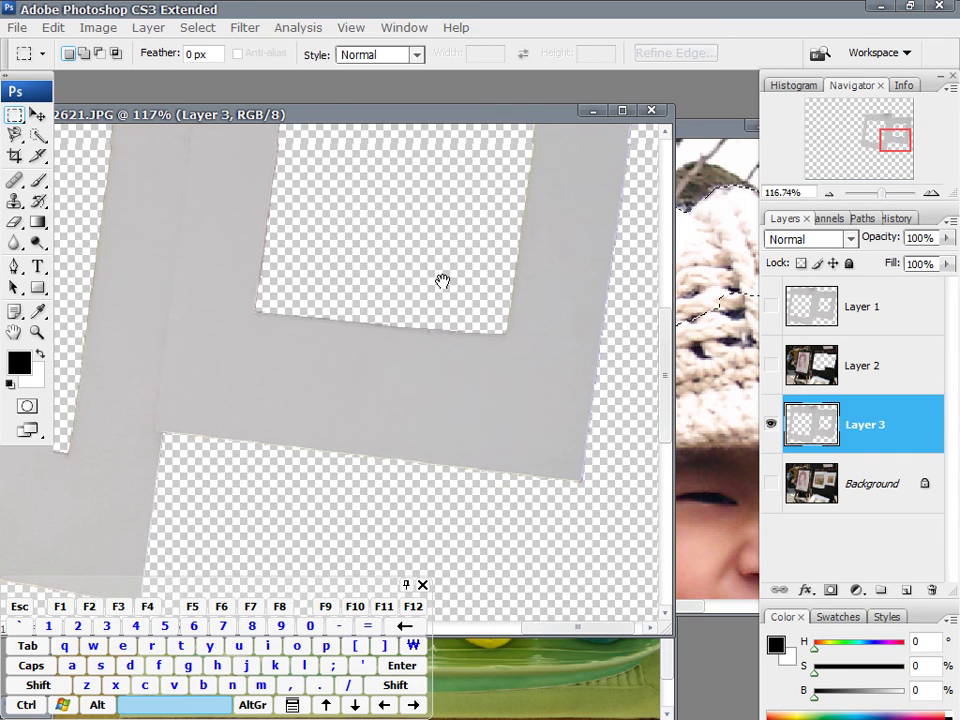
drag(442, 281, 302, 321)
right_click(293, 337)
click(330, 345)
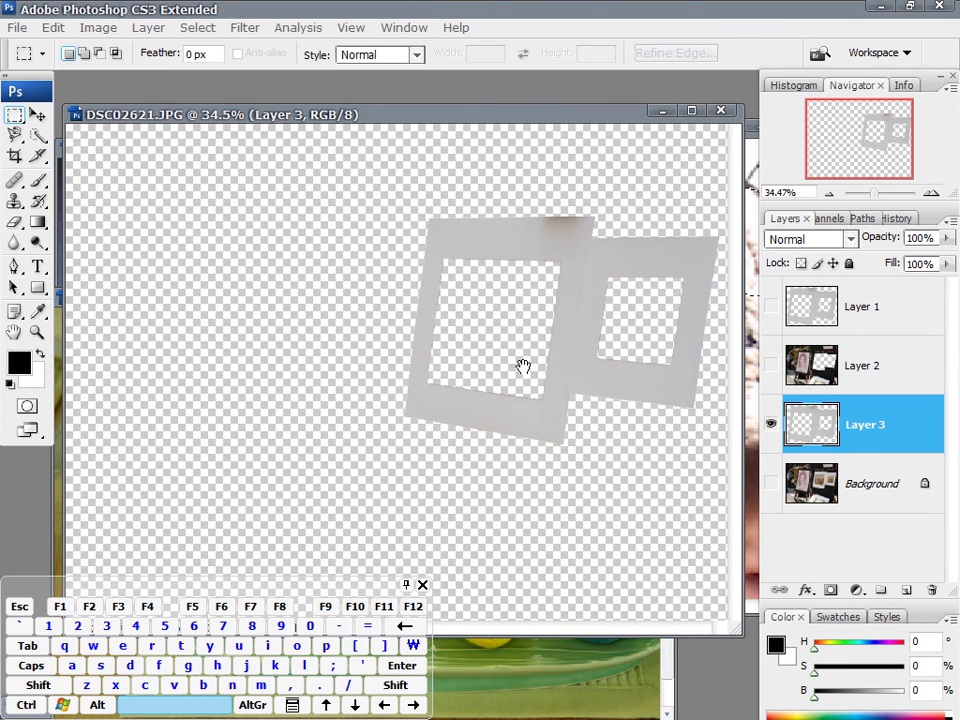
click(771, 485)
click(771, 425)
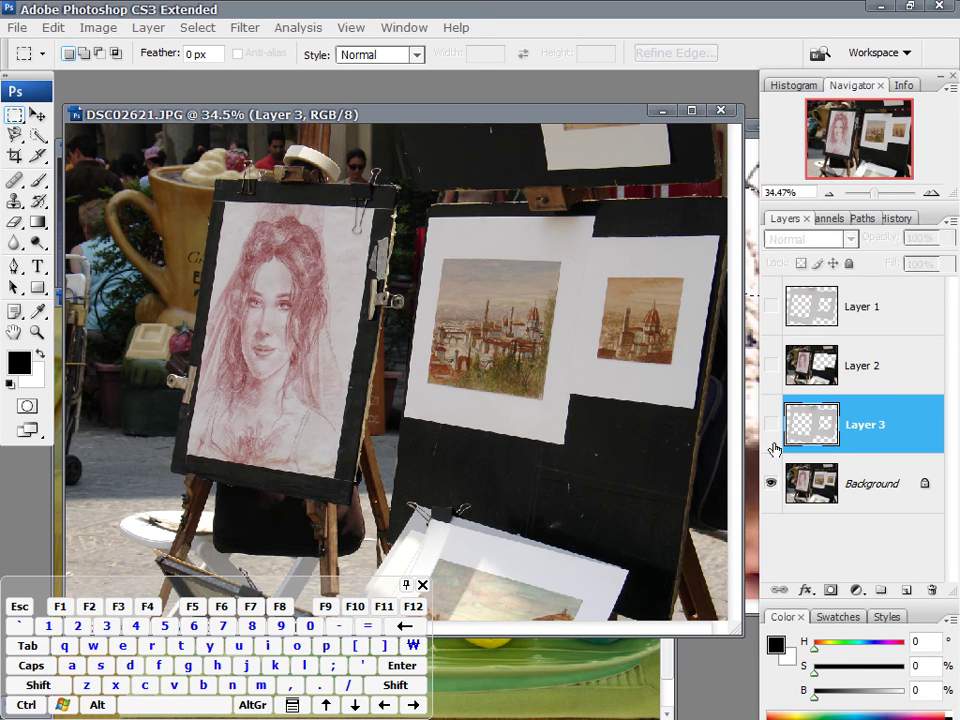
Step: Show Layer 3 without the Background and add a red (ff0000) Solid Color fill layer directly above the Background
click(771, 484)
click(800, 484)
click(856, 590)
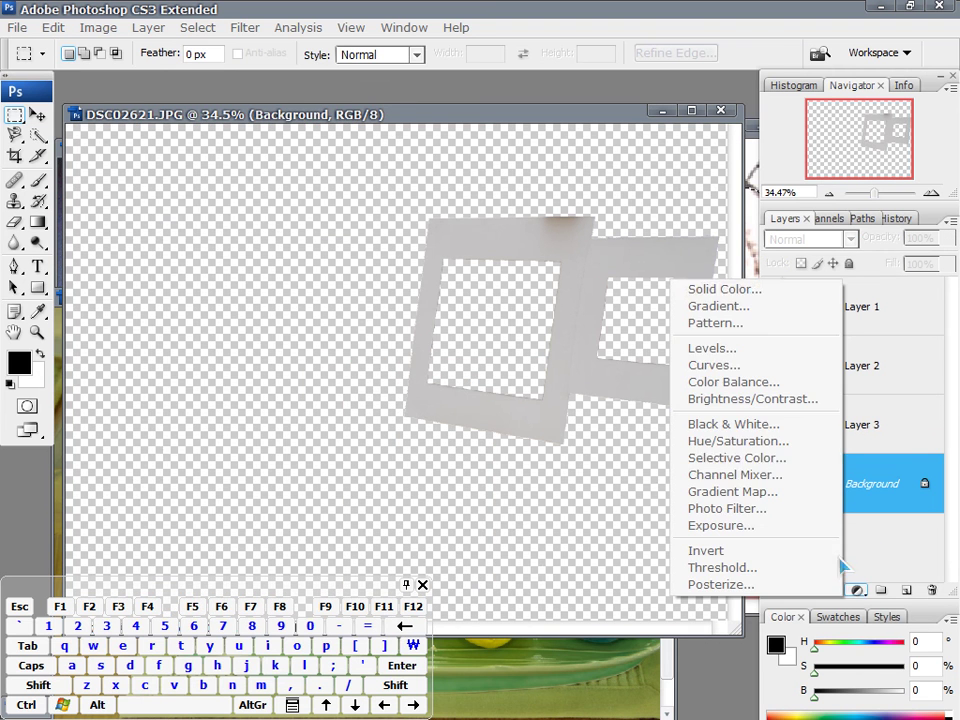
click(700, 290)
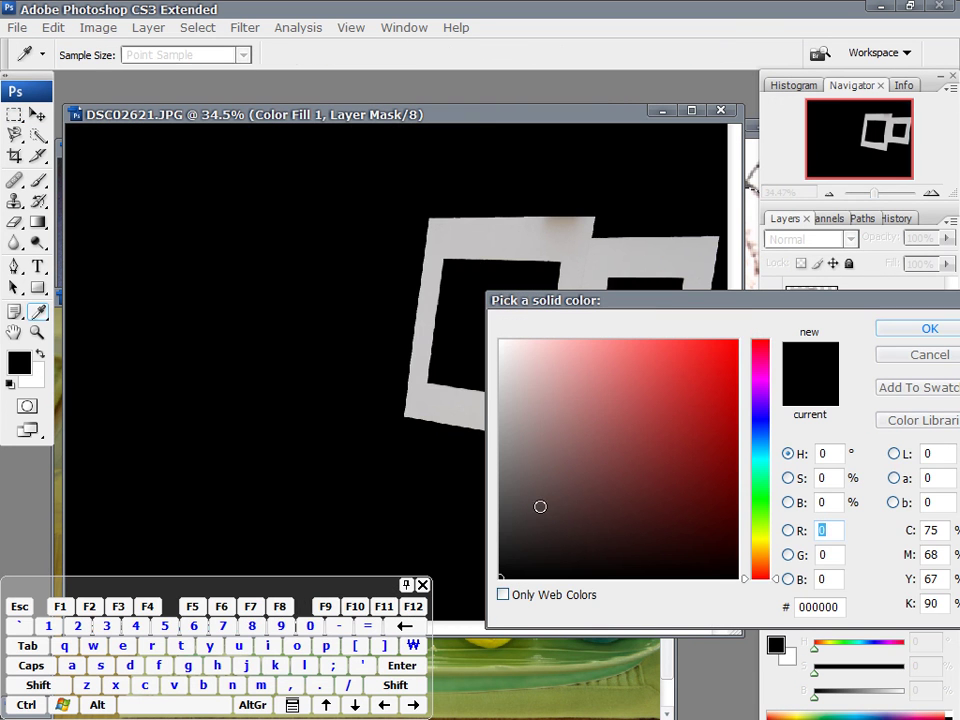
drag(531, 381, 849, 343)
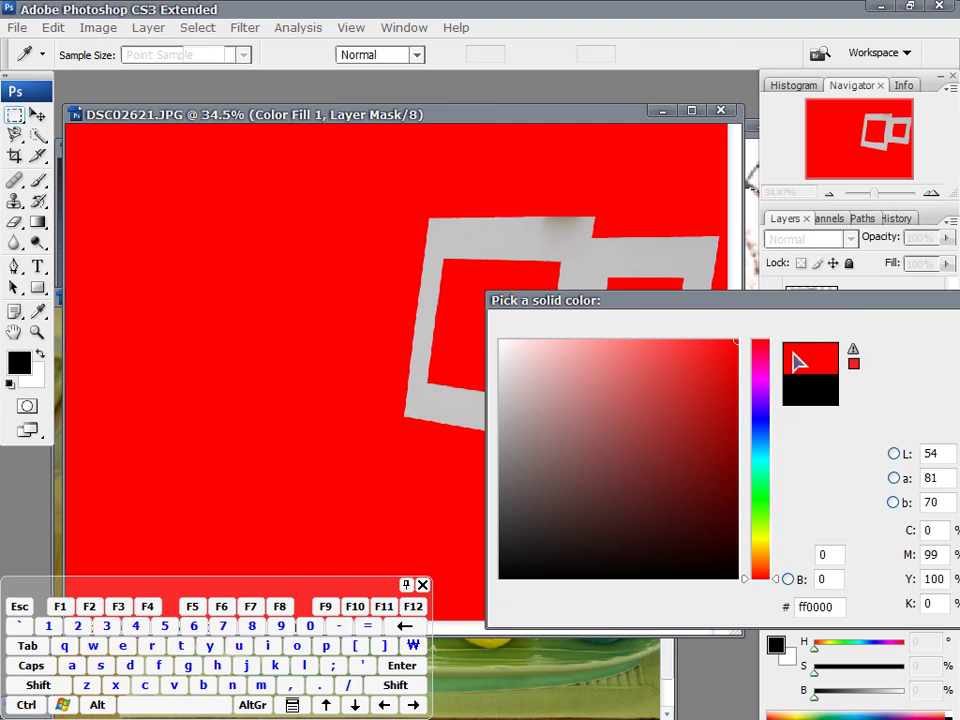
key(Return)
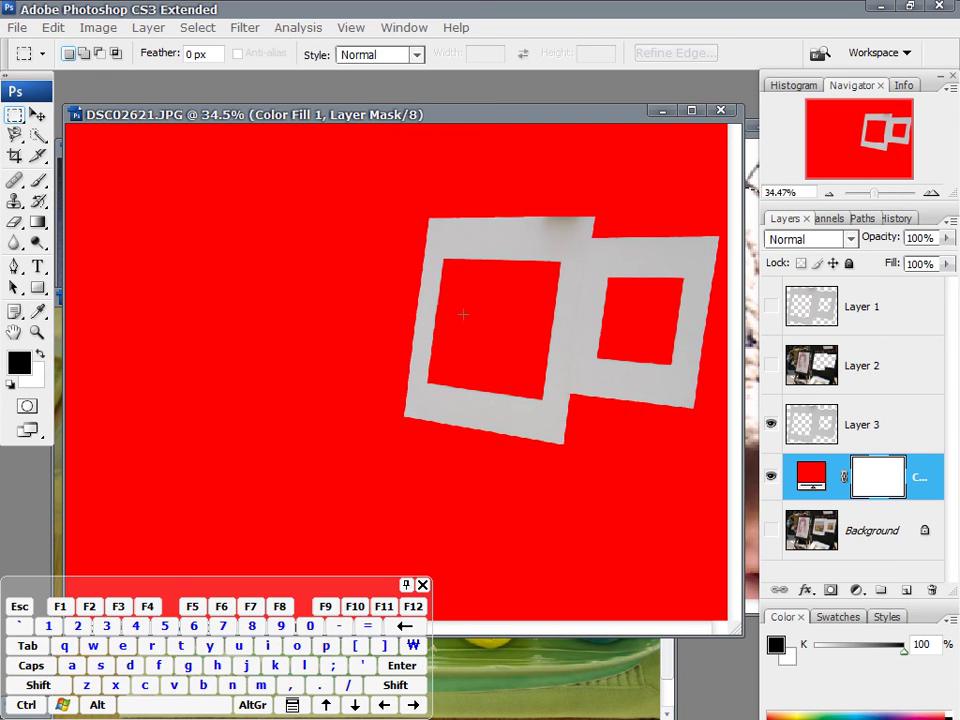
Step: Hide the red fill layer and Layer 3, and show the Background layer
click(770, 476)
click(770, 530)
click(770, 424)
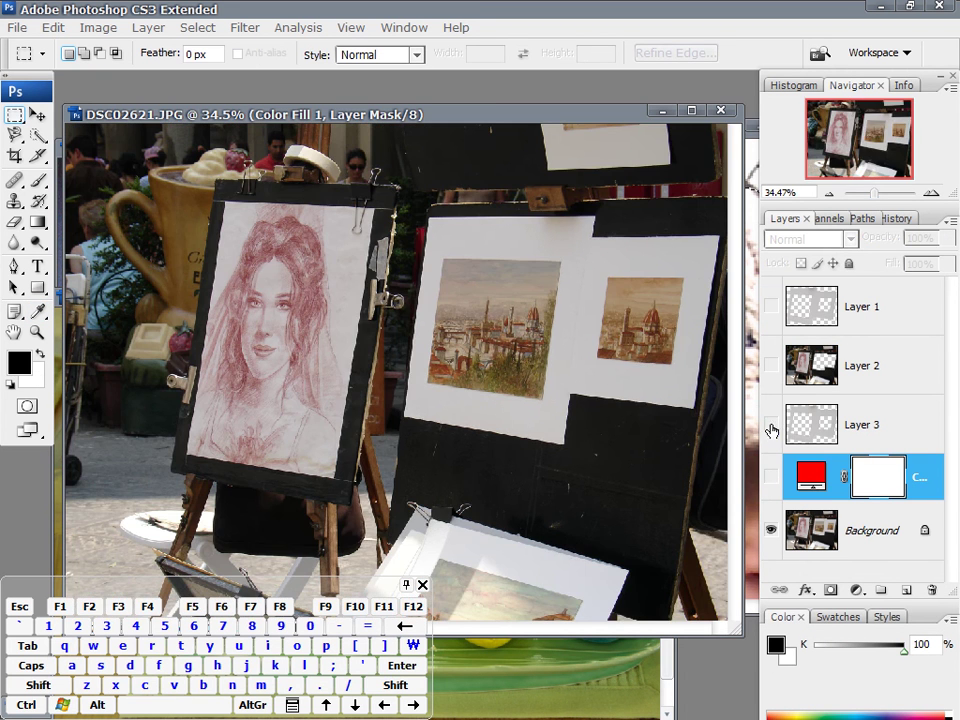
Step: Try a freehand Lasso selection around part of the woman's face and hair in the portrait drawing, and deselect it
drag(410, 120, 424, 103)
drag(22, 140, 70, 134)
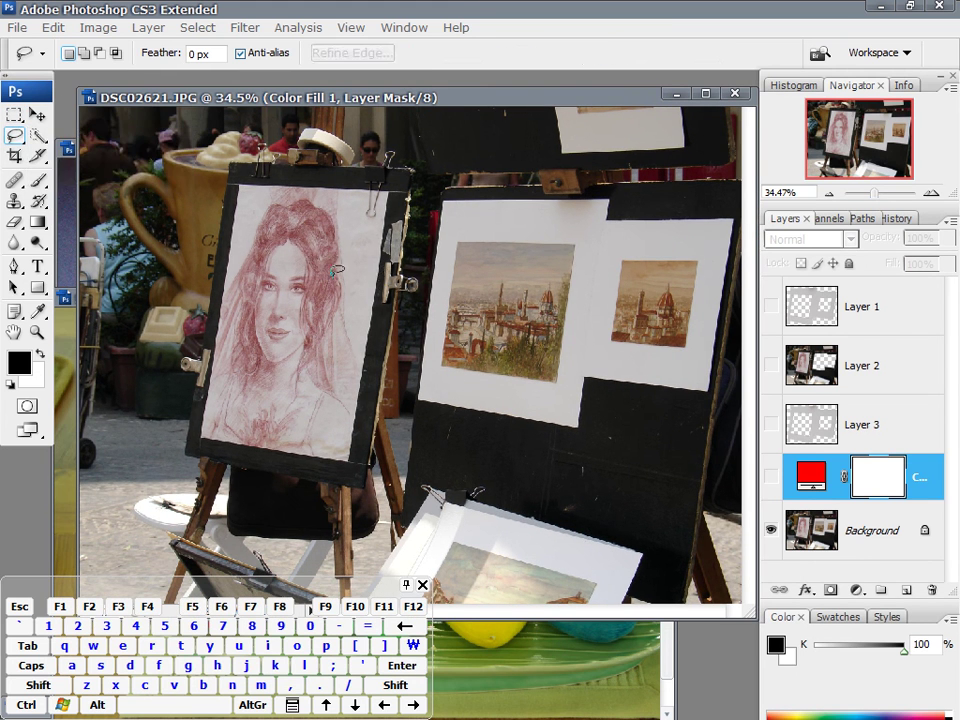
mouse_move(273, 280)
mouse_down()
mouse_move(362, 330)
mouse_move(313, 401)
mouse_move(272, 282)
mouse_up()
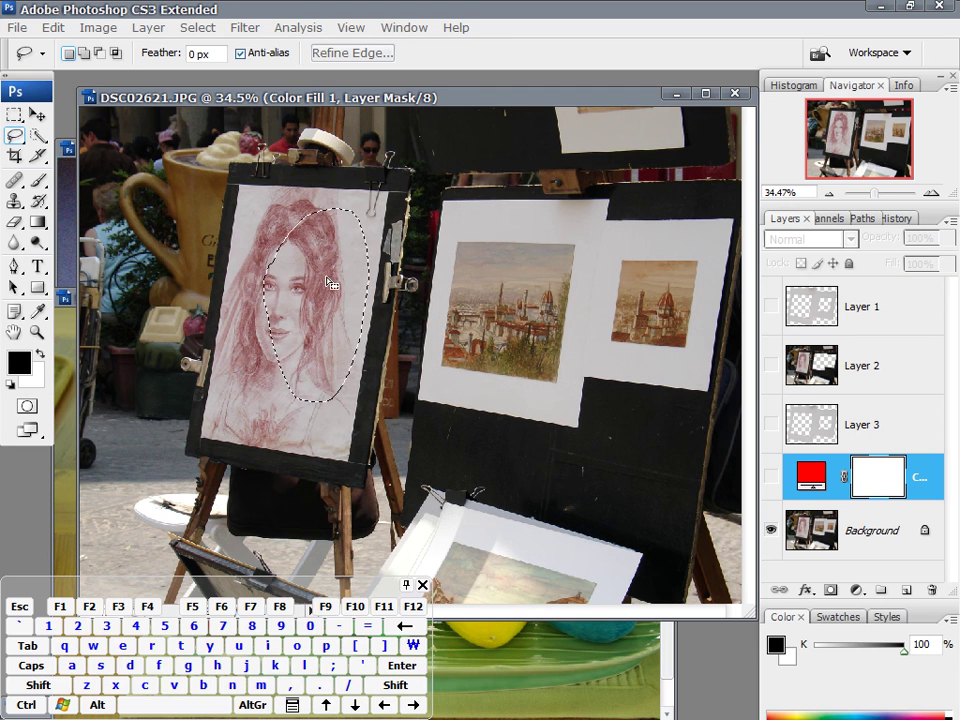
click(412, 238)
drag(446, 101, 437, 98)
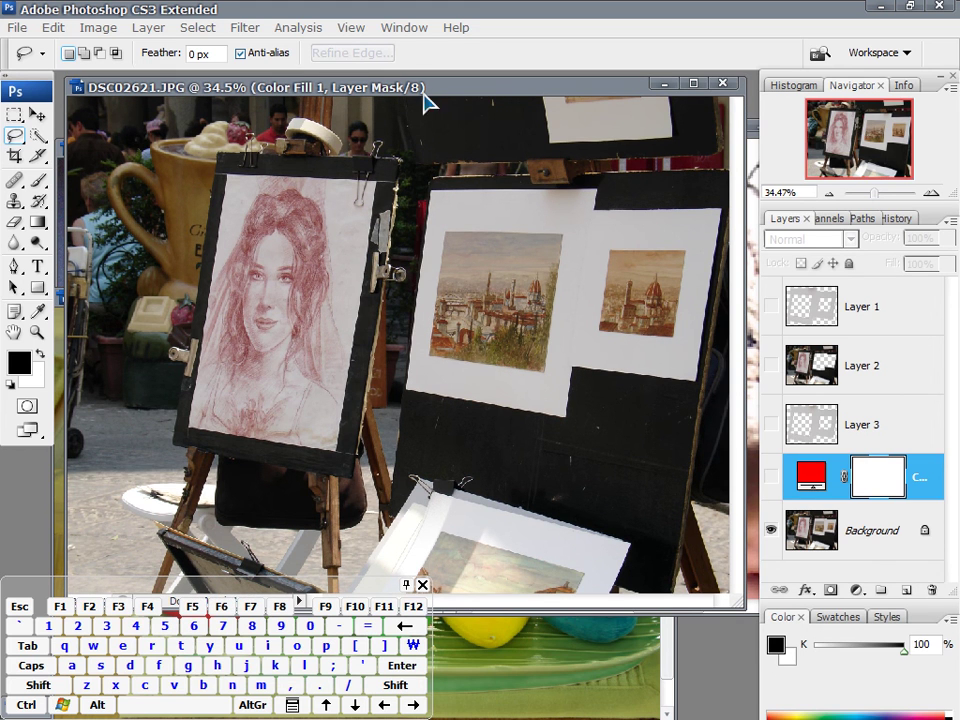
drag(426, 91, 423, 91)
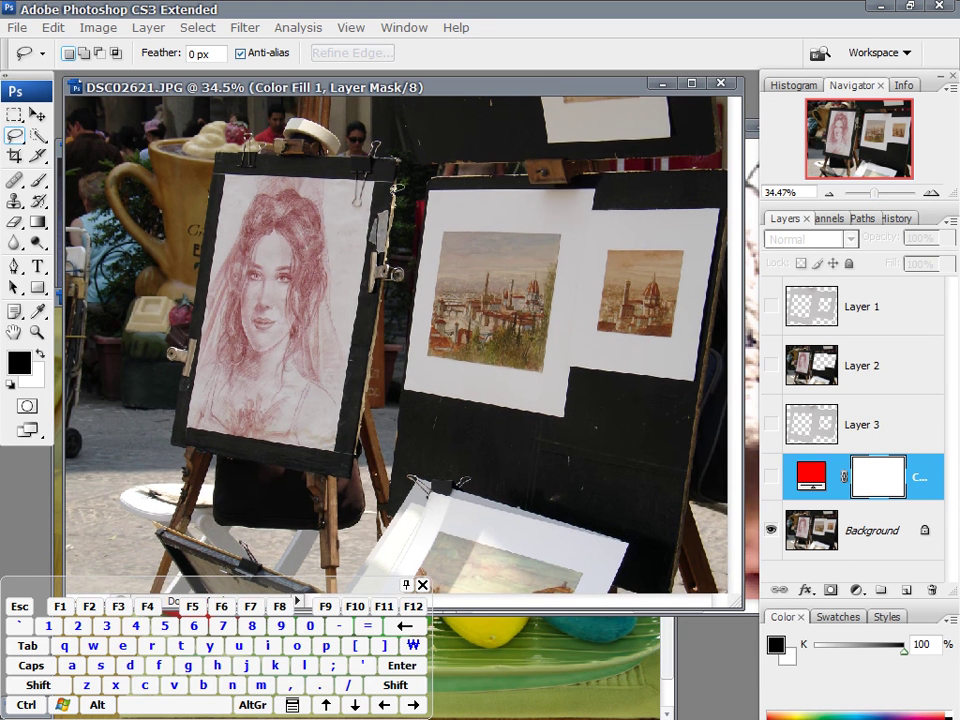